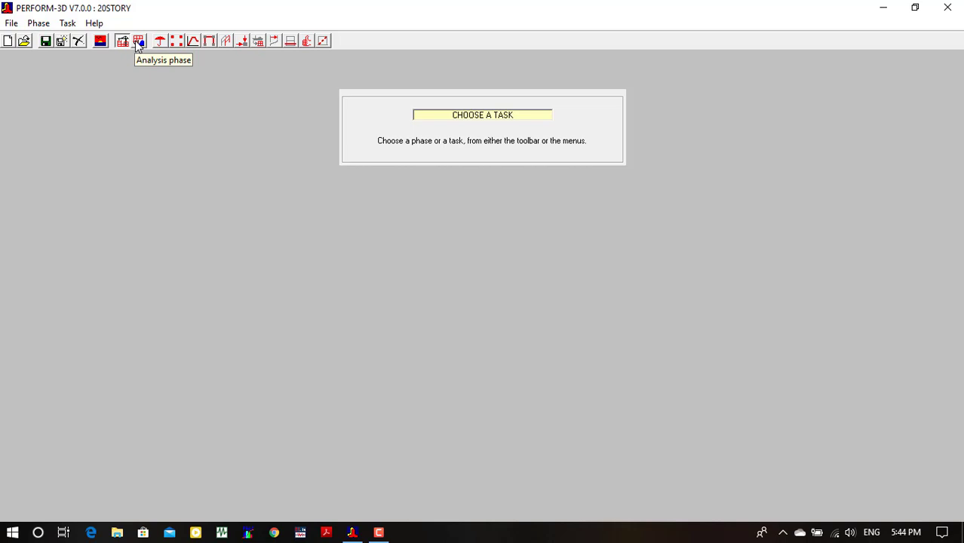
Look through the modeling phase's overall structure, nodes, component properties and elements tasks.
click(137, 42)
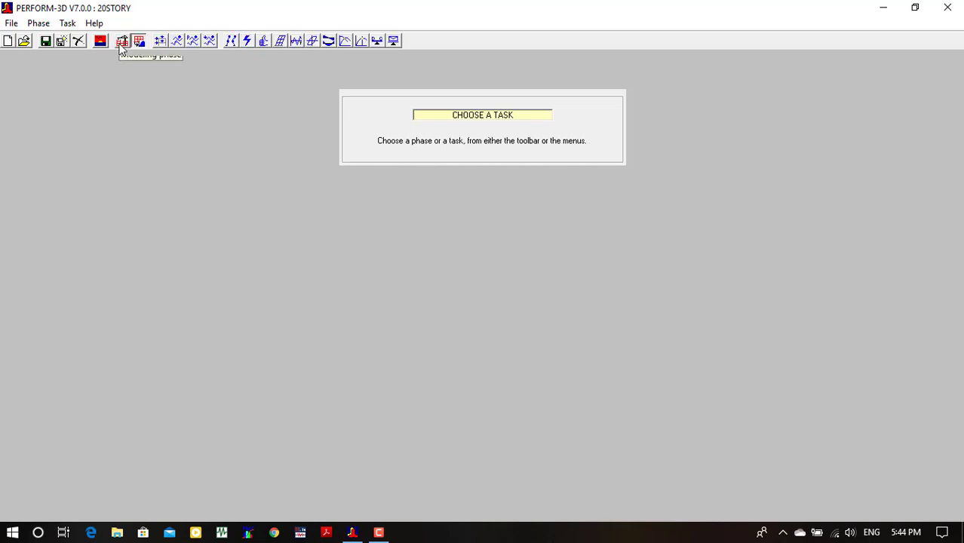
click(122, 43)
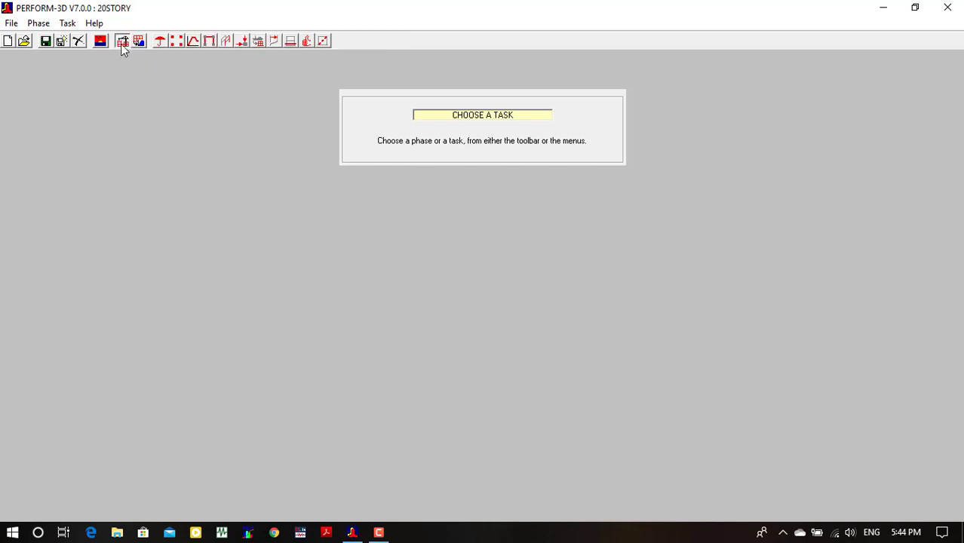
click(160, 42)
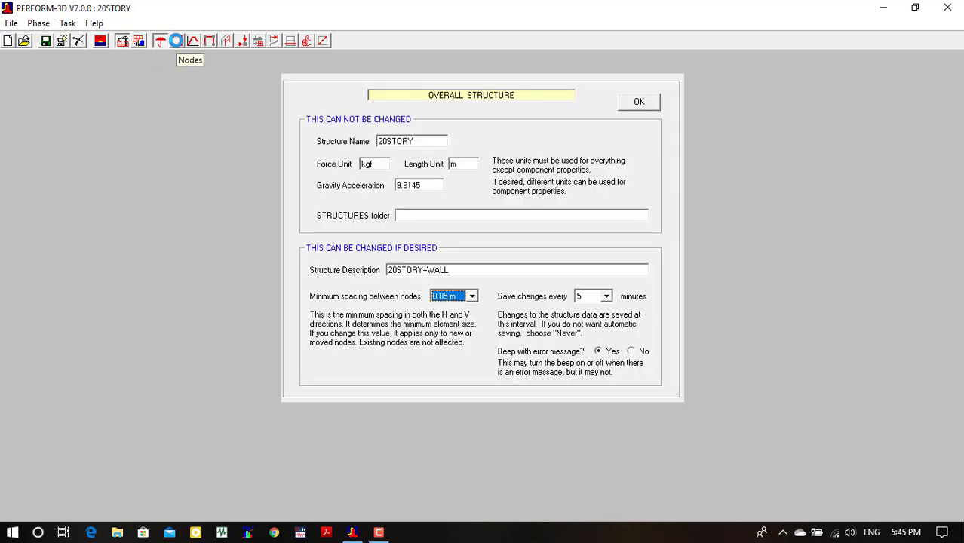
click(175, 40)
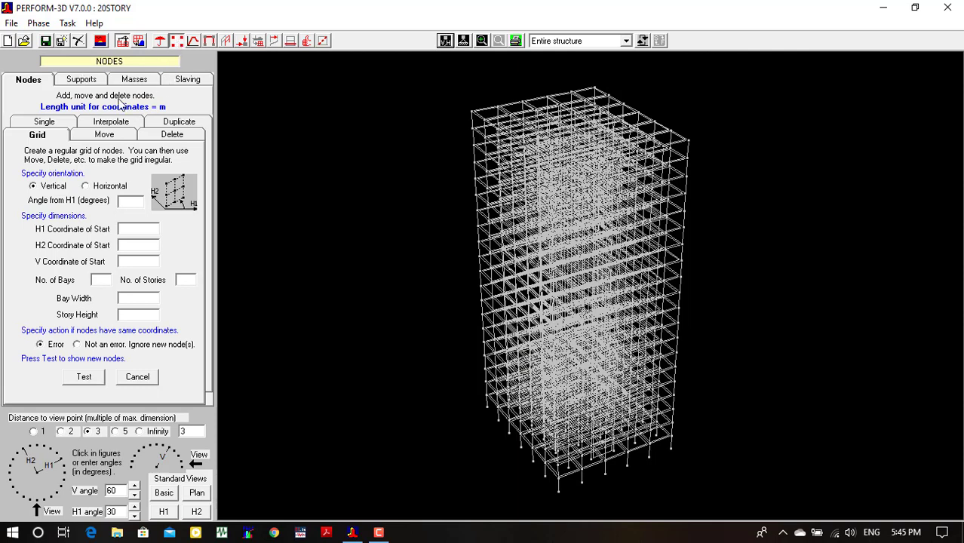
click(194, 42)
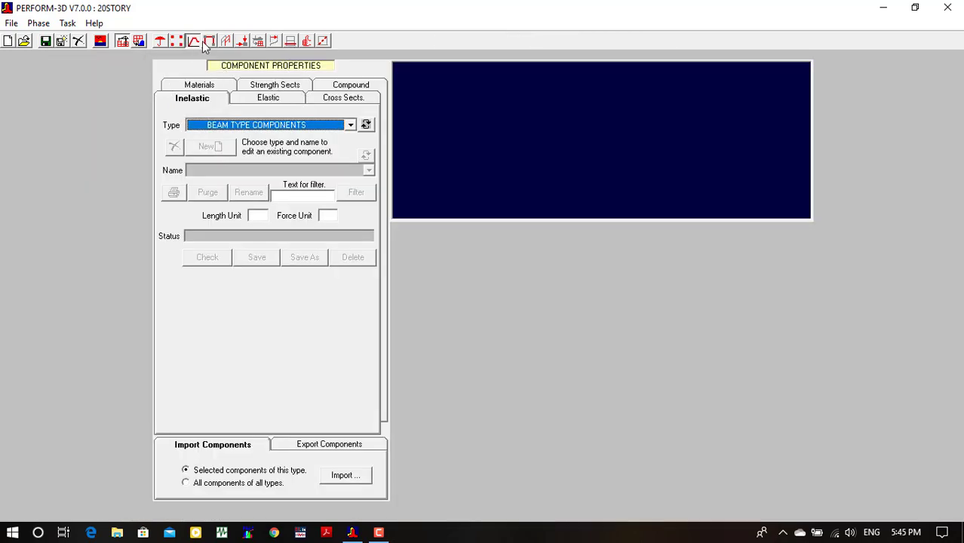
click(205, 43)
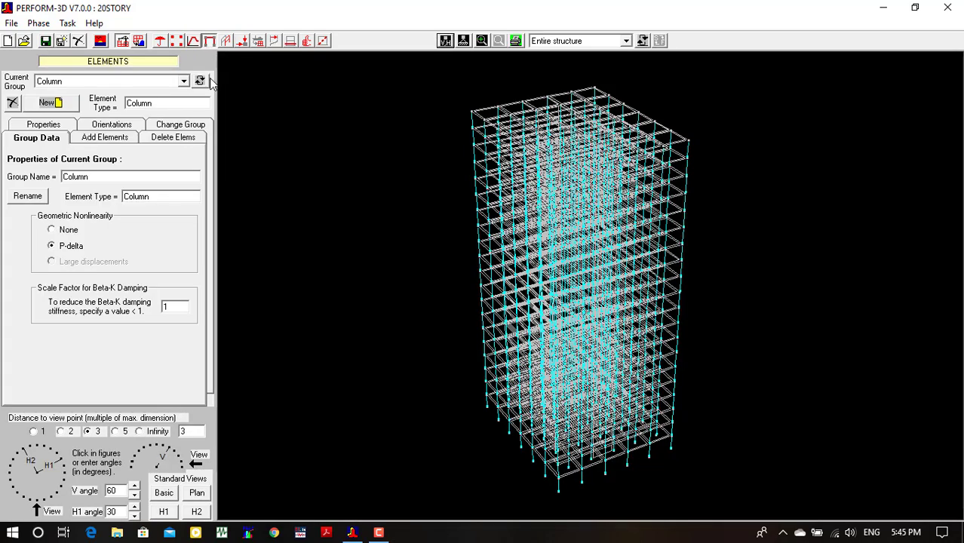
Look through the frames, load patterns, import/export, drifts and deflections, structure sections and limit states tasks.
click(227, 44)
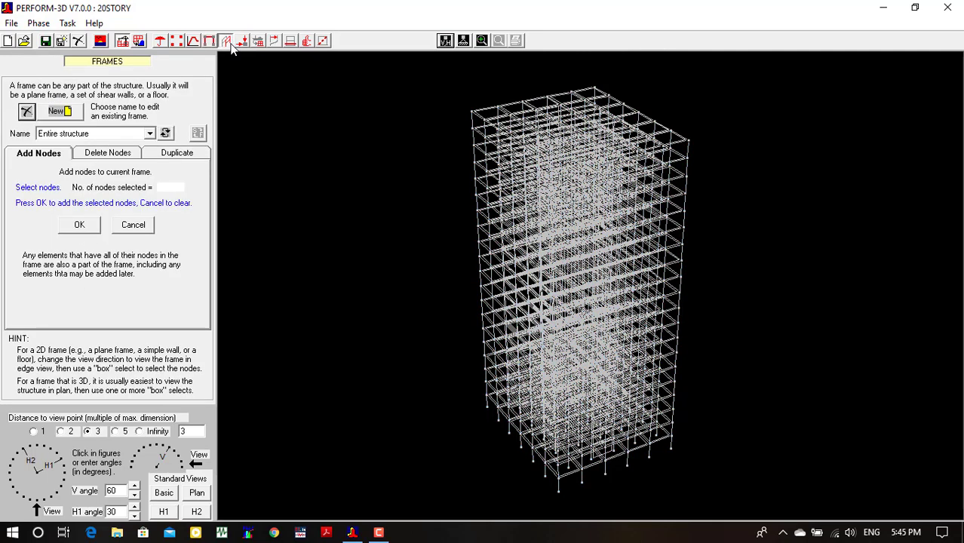
click(242, 40)
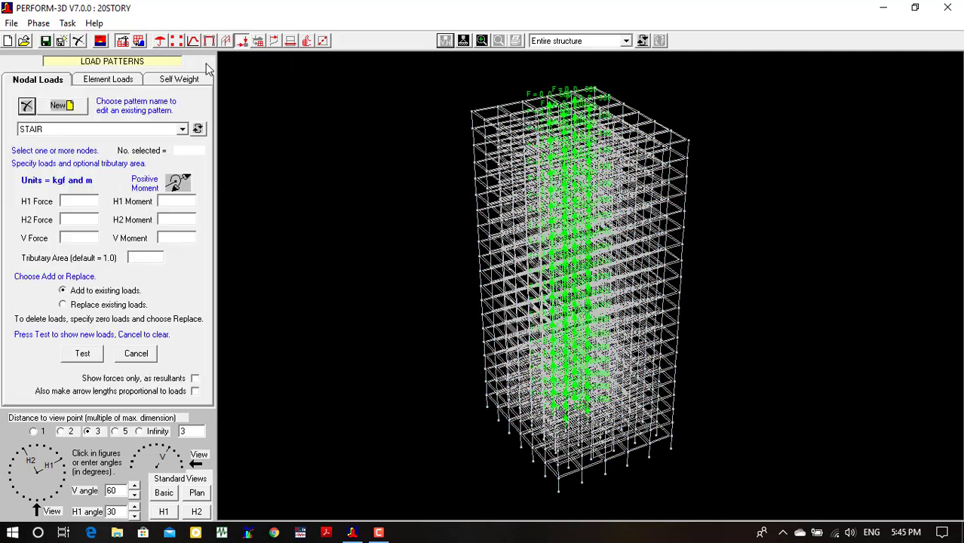
click(276, 43)
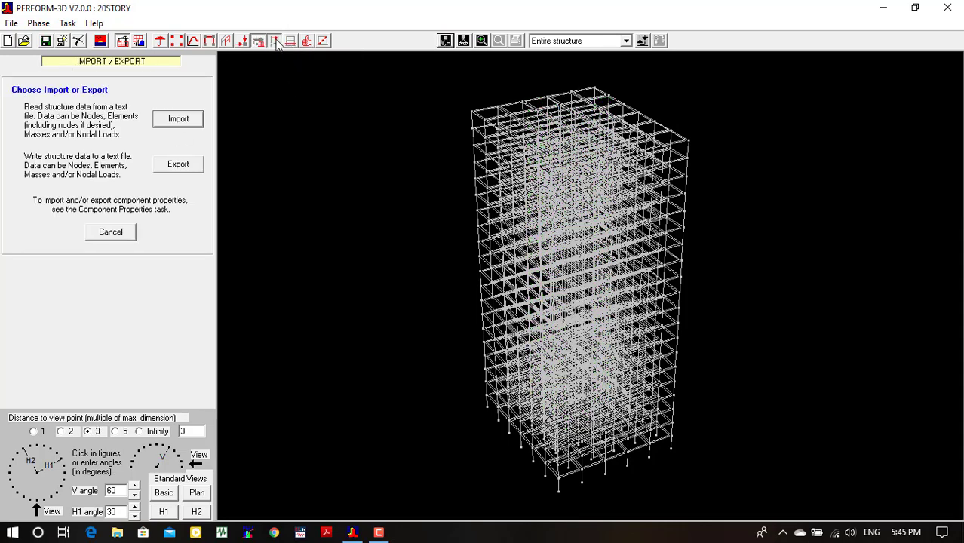
click(275, 43)
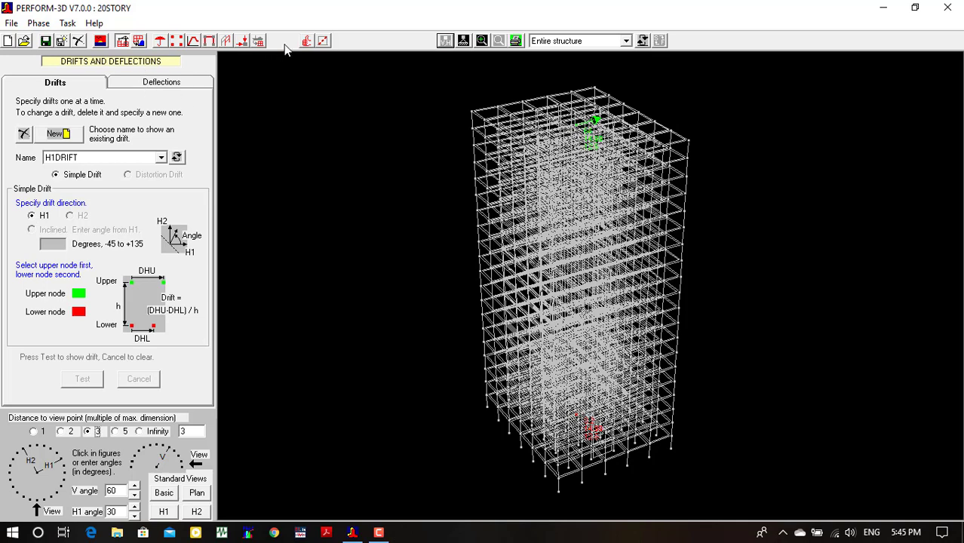
click(289, 42)
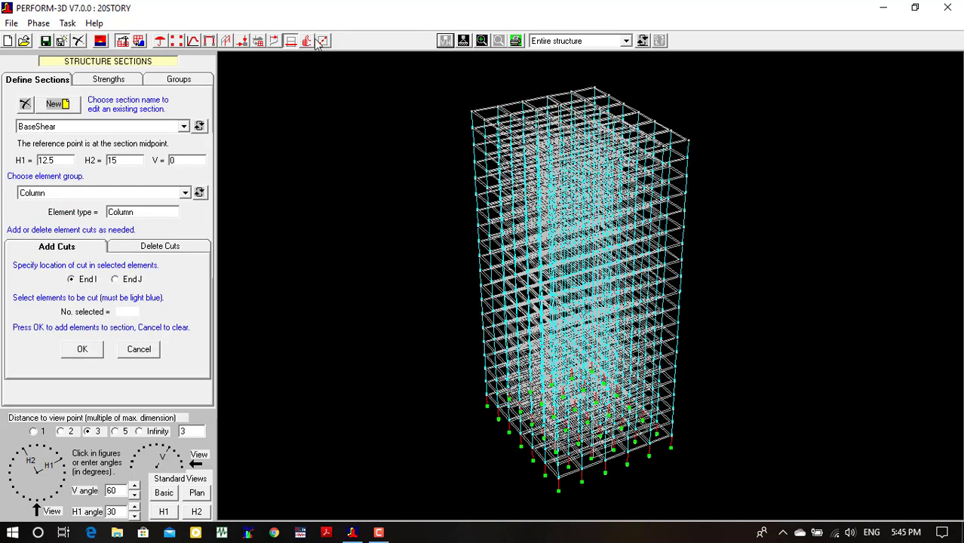
click(304, 40)
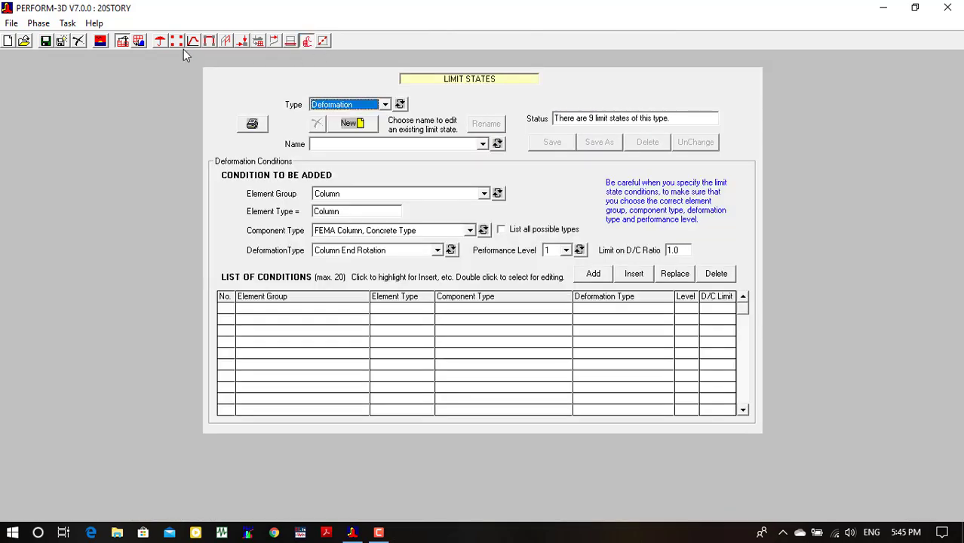
Switch to the analysis phase and look through load cases, analysis series, modal analysis results, energy balance and limit state groups.
click(139, 42)
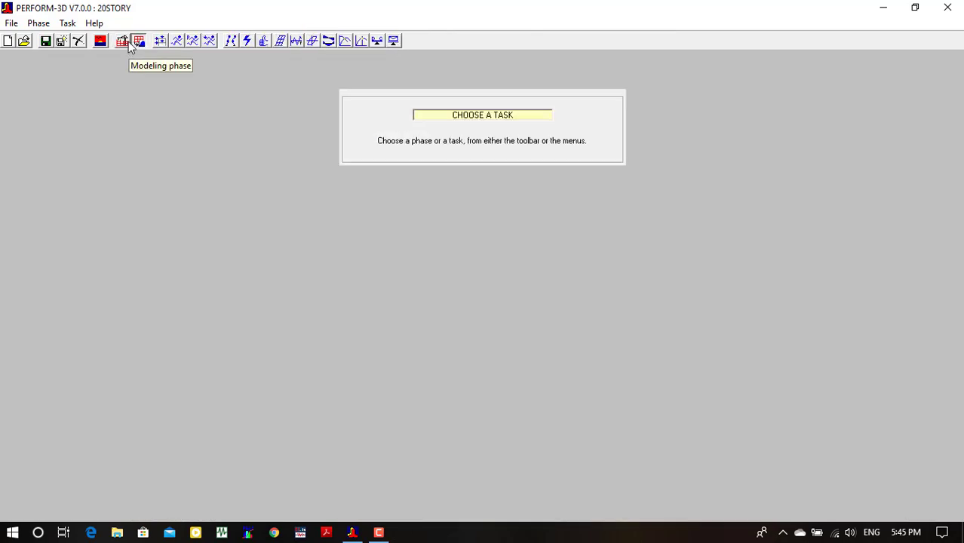
click(176, 42)
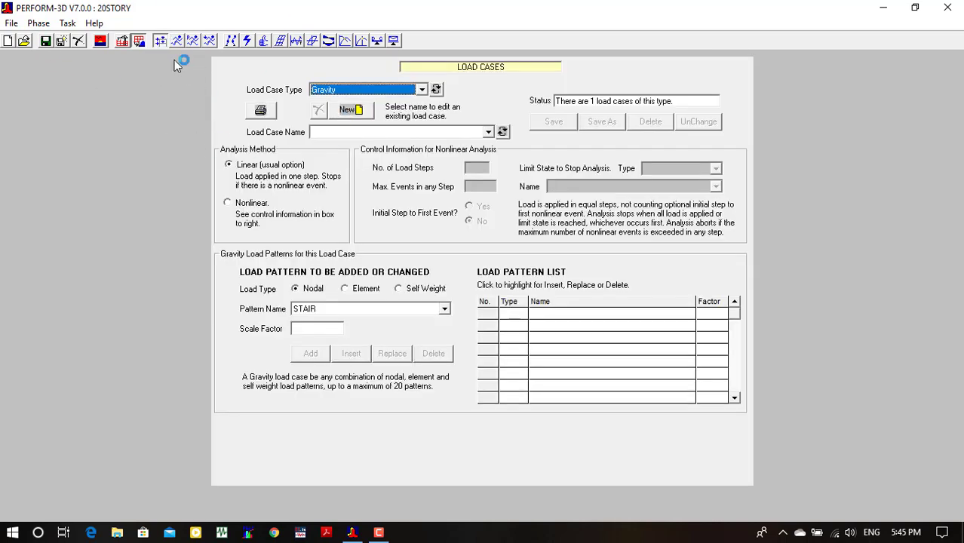
click(178, 40)
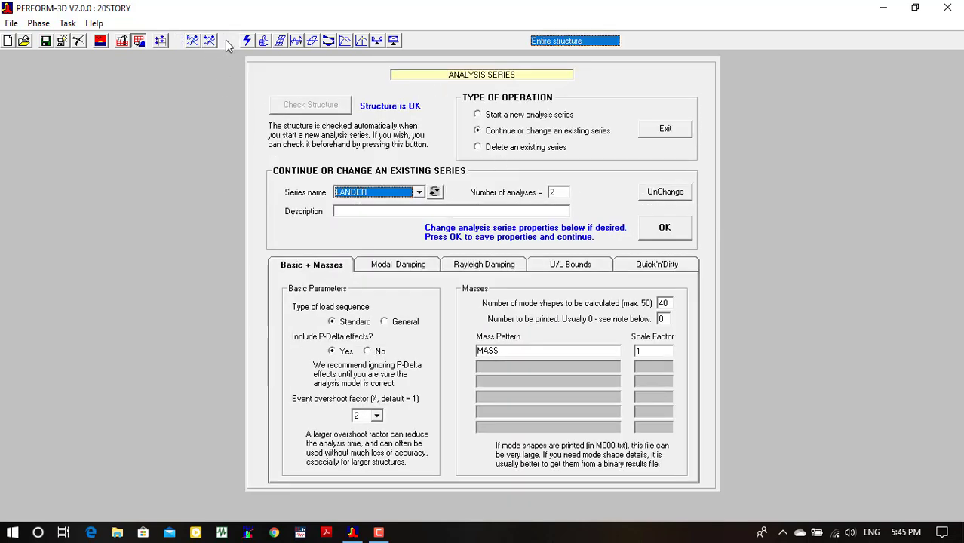
click(227, 42)
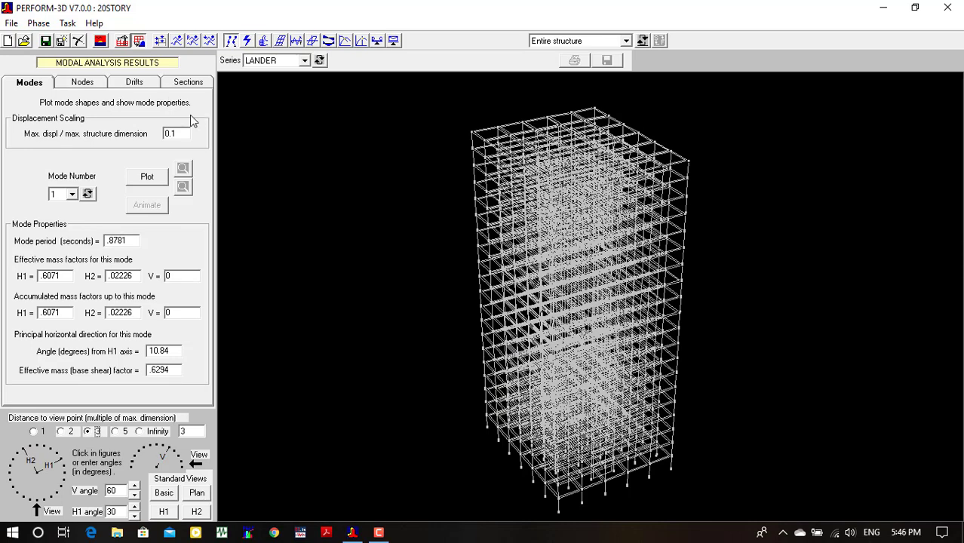
click(250, 41)
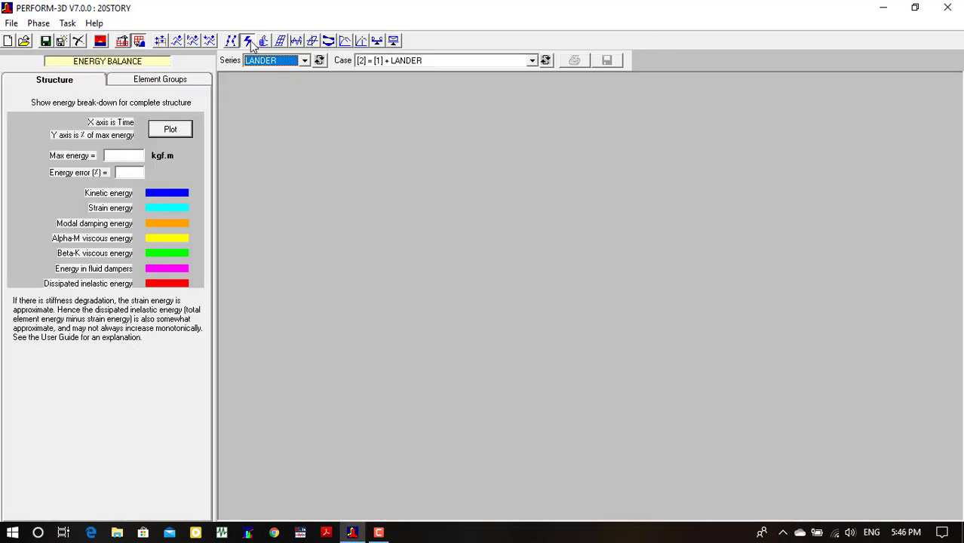
click(262, 41)
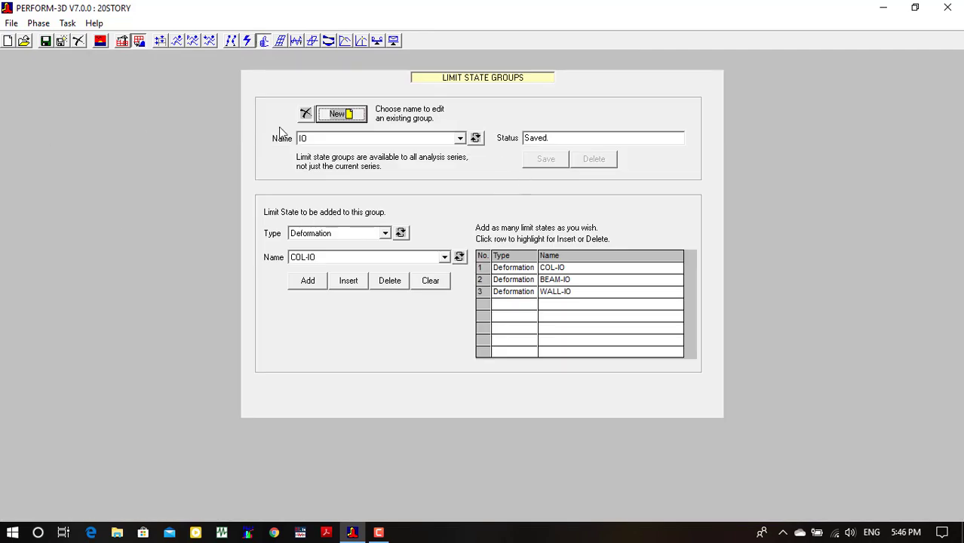
Look through the result tasks from deflected shapes, time histories and hysteresis loops to moment diagrams, push-over methods and usage ratio graphs.
click(281, 41)
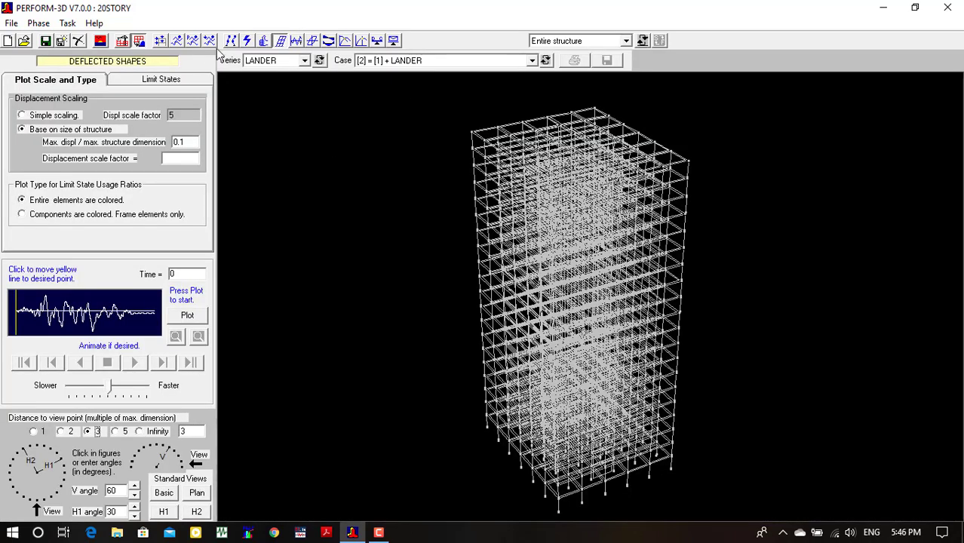
click(296, 41)
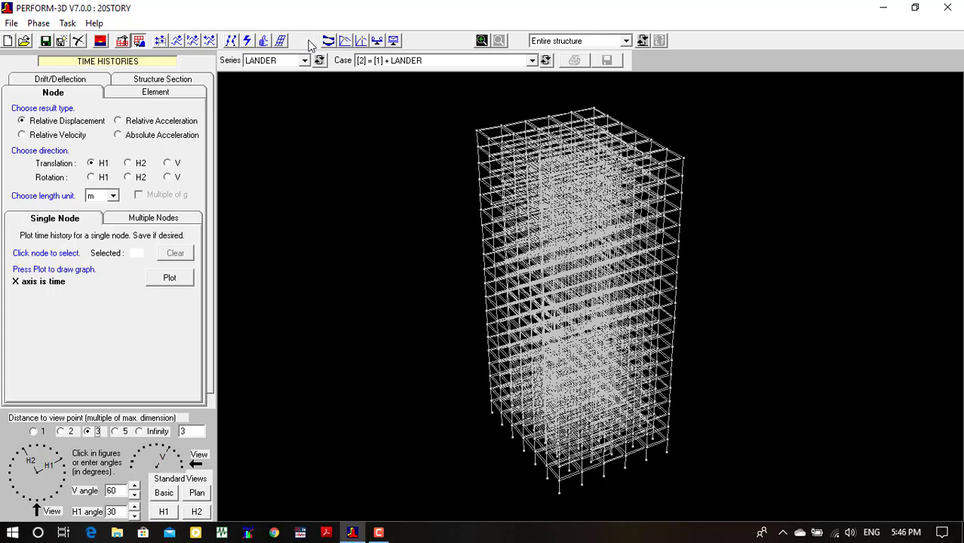
click(312, 43)
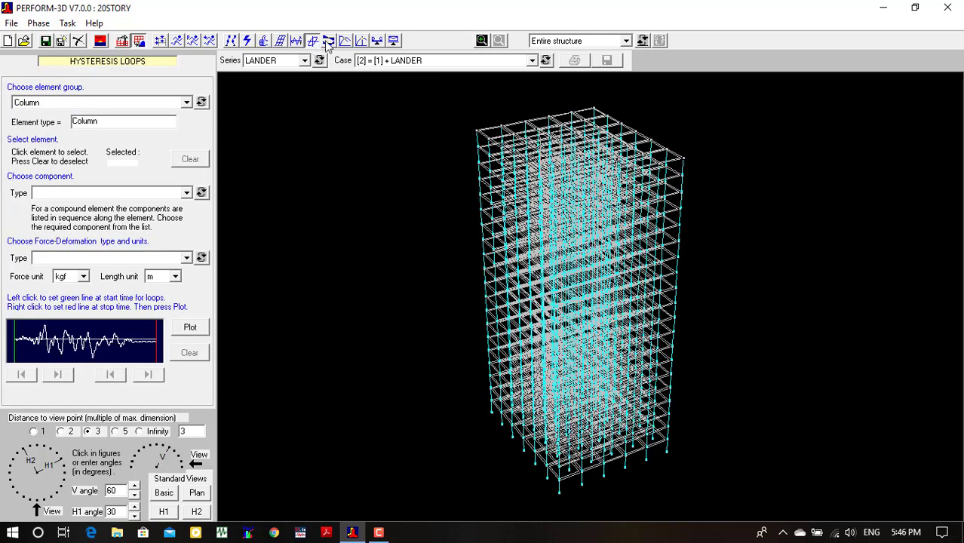
click(328, 42)
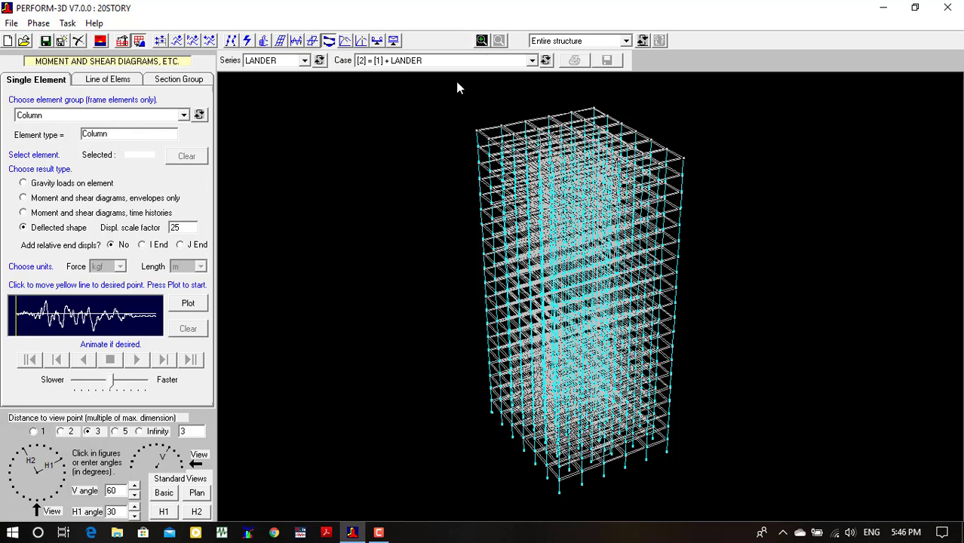
click(344, 41)
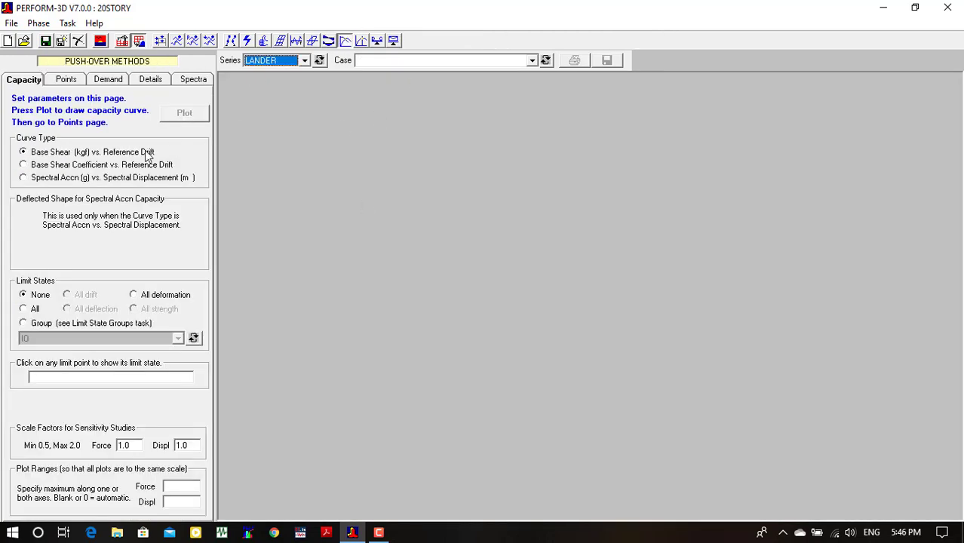
click(365, 43)
click(377, 42)
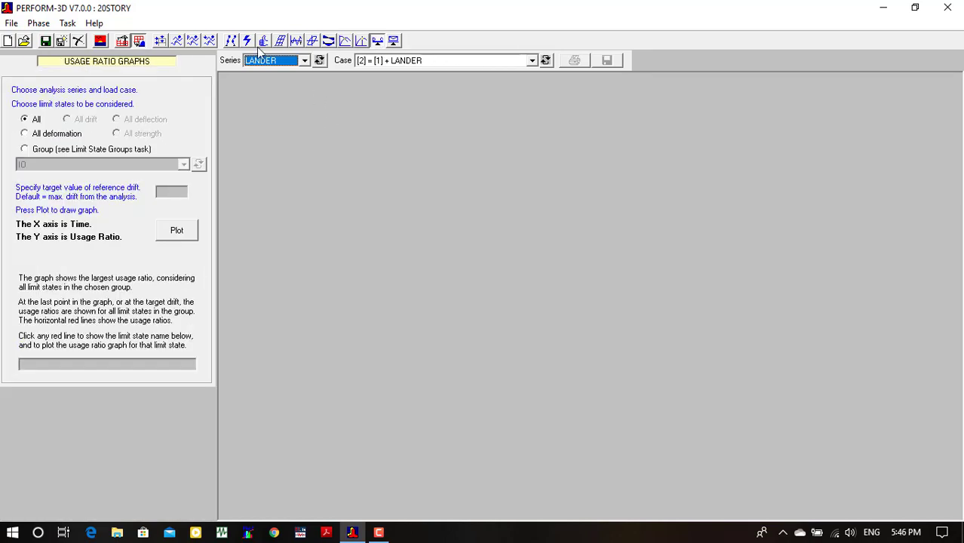
Return to the modeling phase and review the overall structure settings and the node grid options.
click(122, 41)
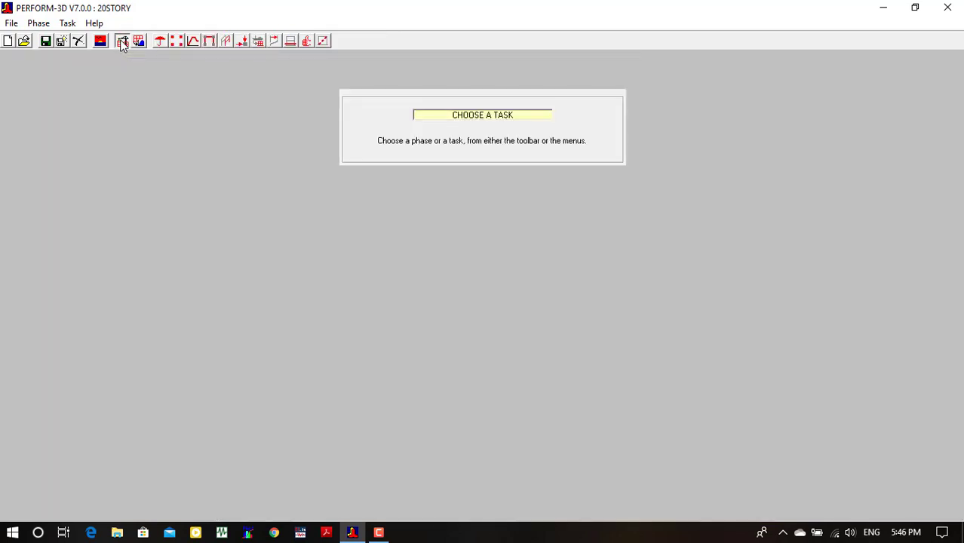
click(160, 43)
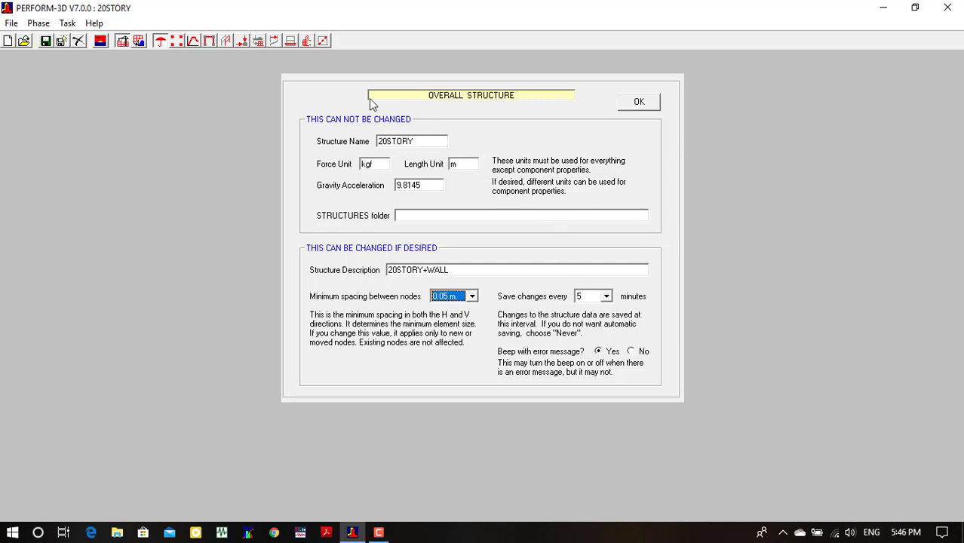
click(177, 42)
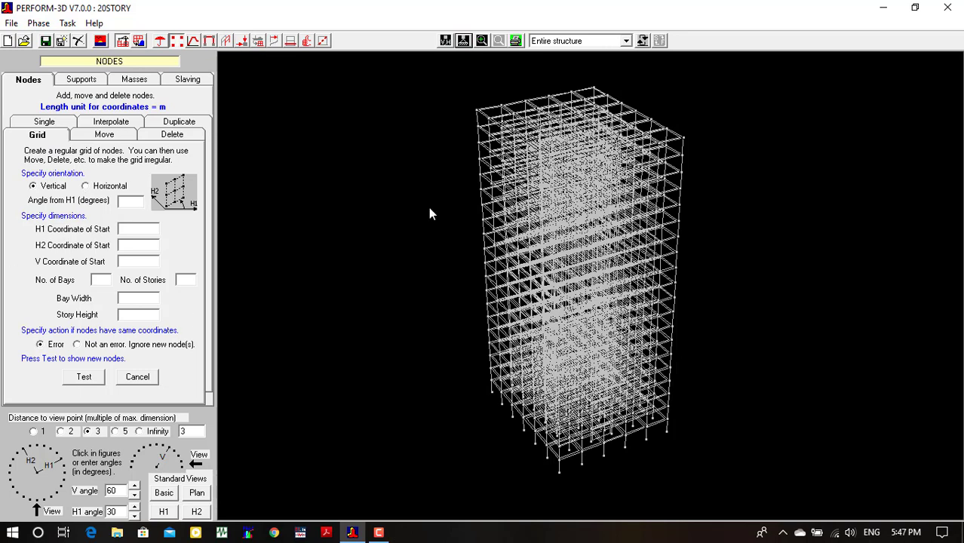
Examine the options for moving, deleting, interpolating and duplicating nodes.
click(105, 134)
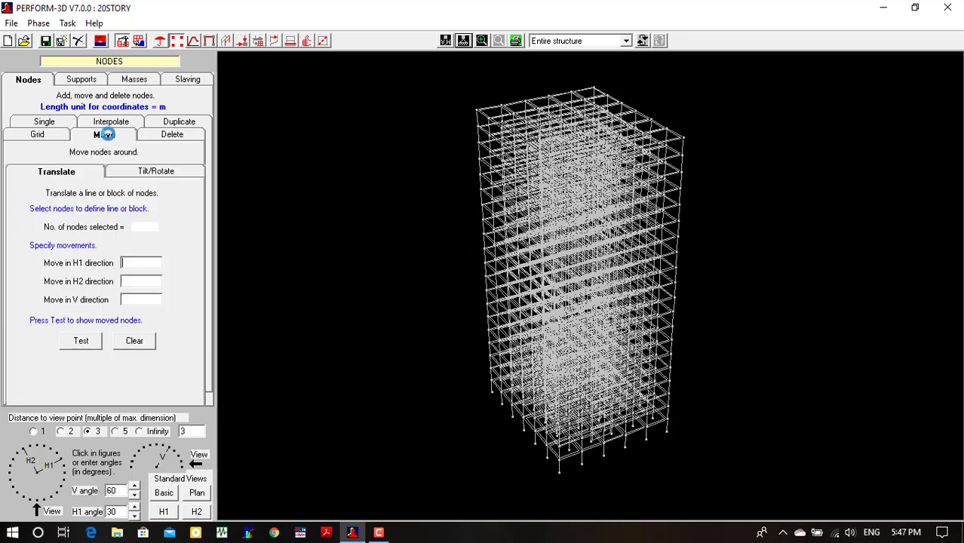
click(42, 137)
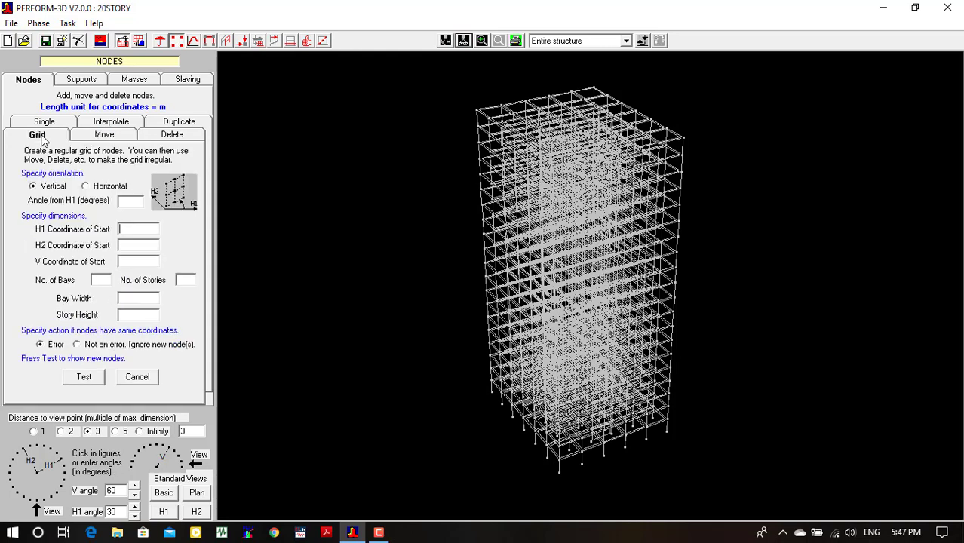
click(96, 133)
click(195, 137)
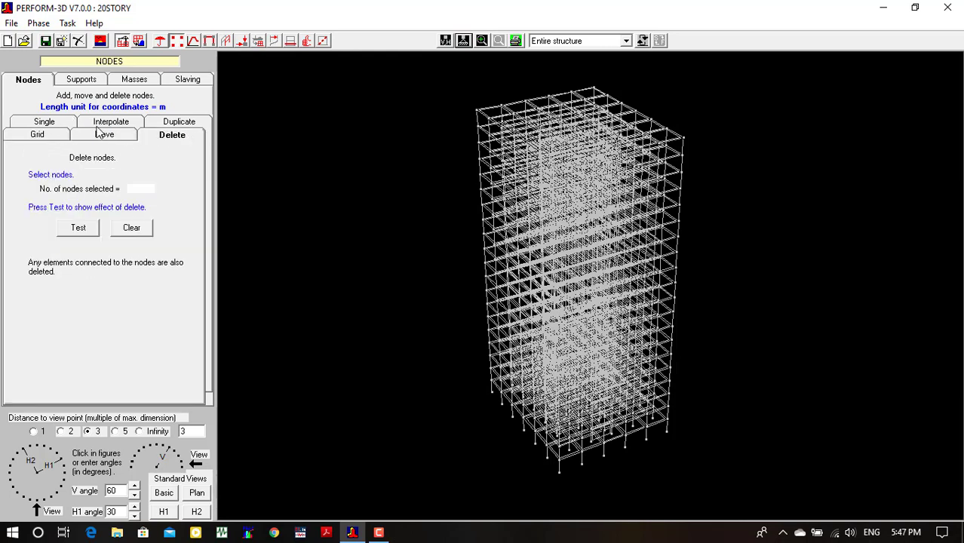
click(102, 138)
click(193, 139)
click(111, 125)
click(184, 136)
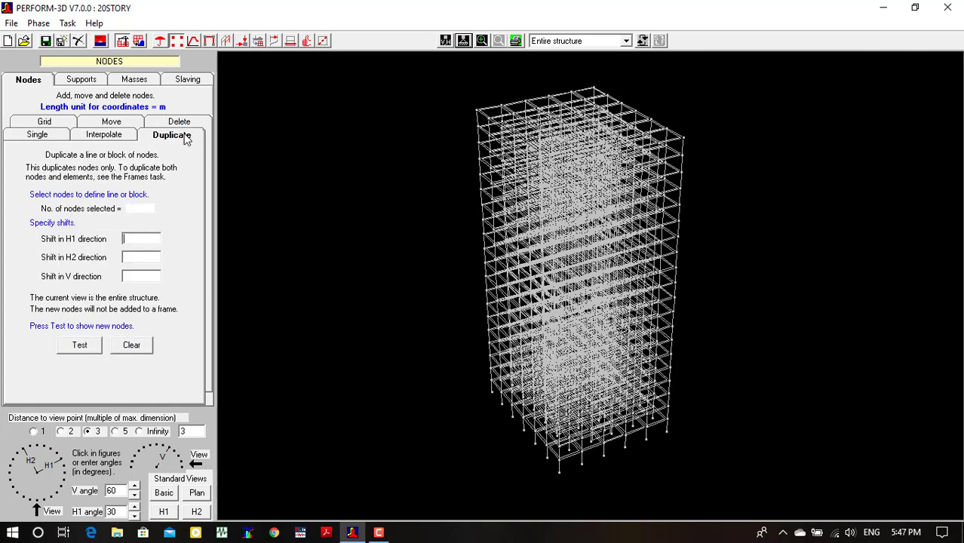
Examine the node supports, the MASS pattern and the slaving constraint sets up to ST3.
click(83, 80)
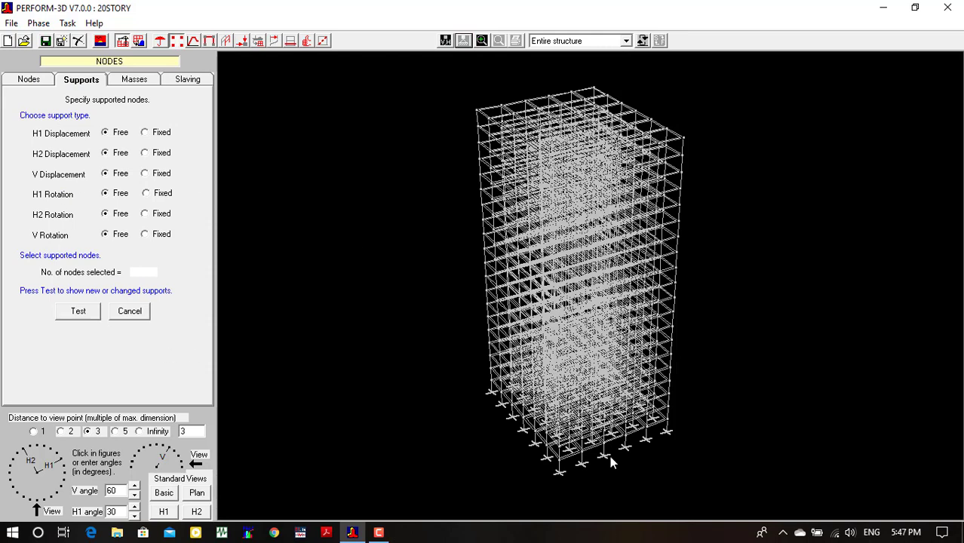
click(148, 83)
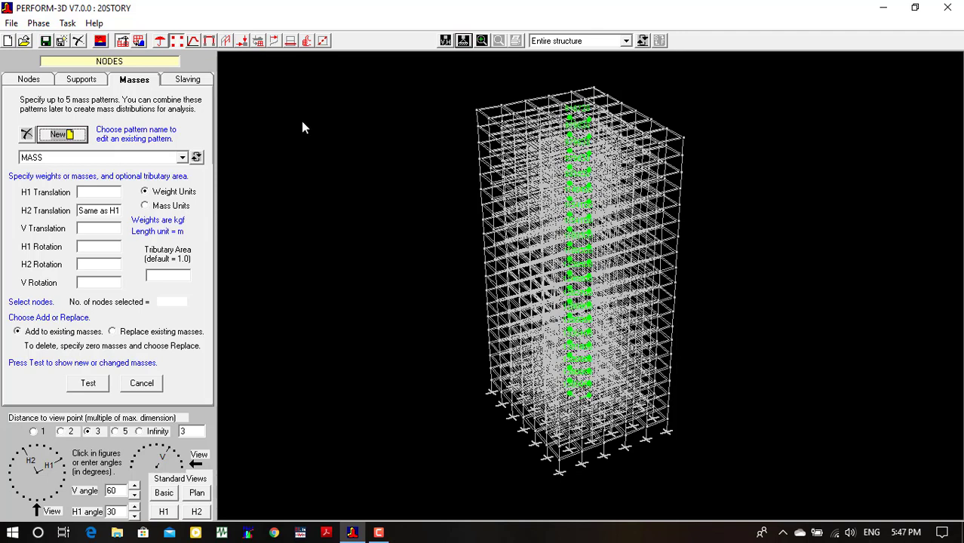
click(197, 79)
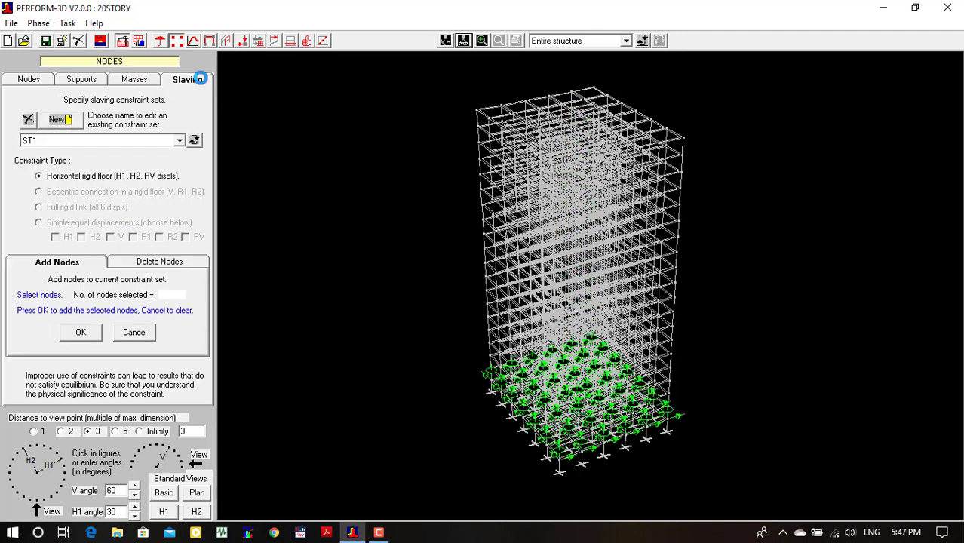
click(198, 141)
click(195, 143)
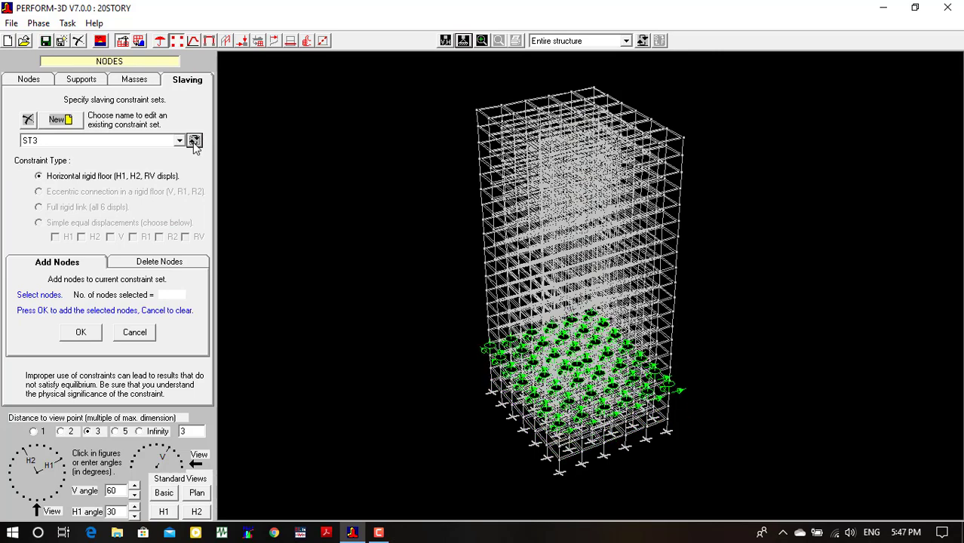
Step through the remaining horizontal rigid floor slaving sets, from ST3 up the building to the roof level.
click(193, 141)
click(193, 141)
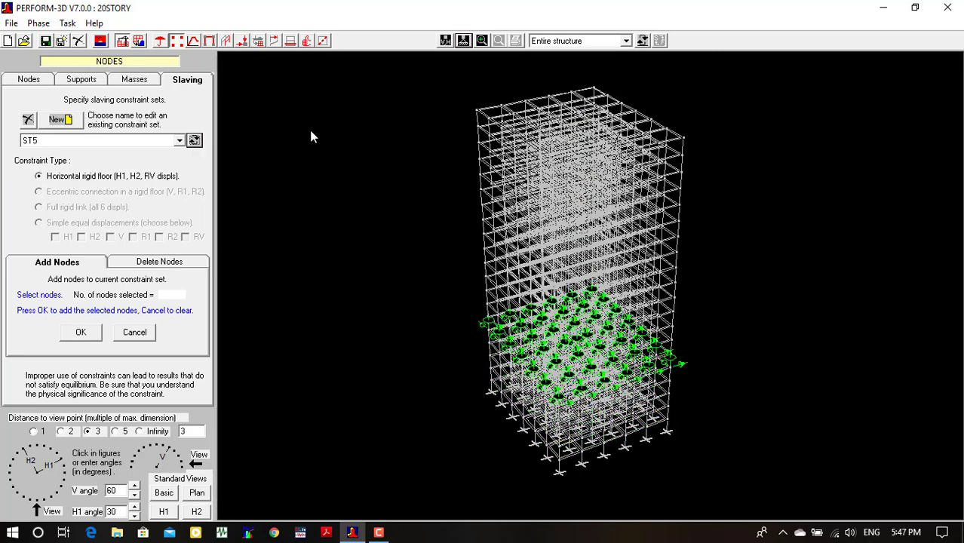
click(193, 141)
click(194, 141)
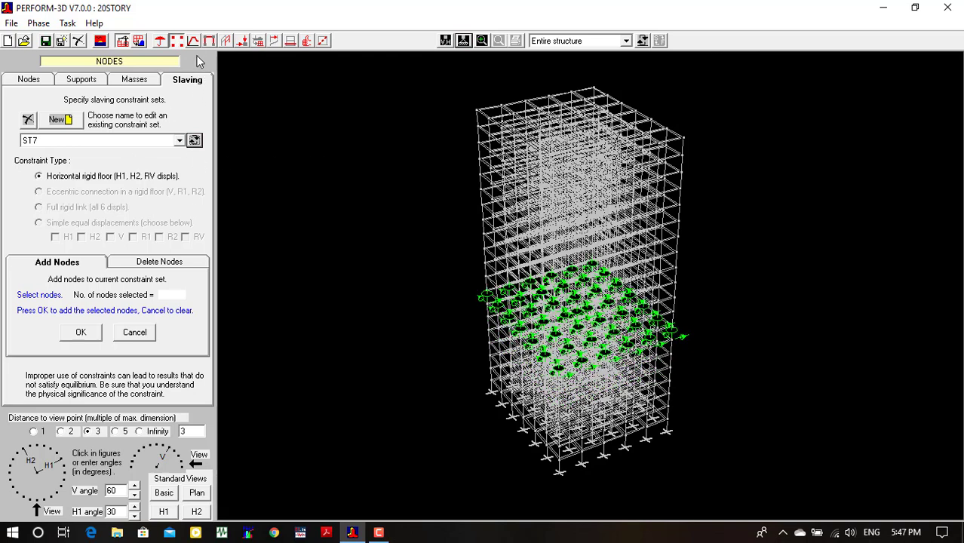
click(194, 141)
click(194, 141)
click(194, 141)
click(193, 141)
click(194, 141)
click(194, 141)
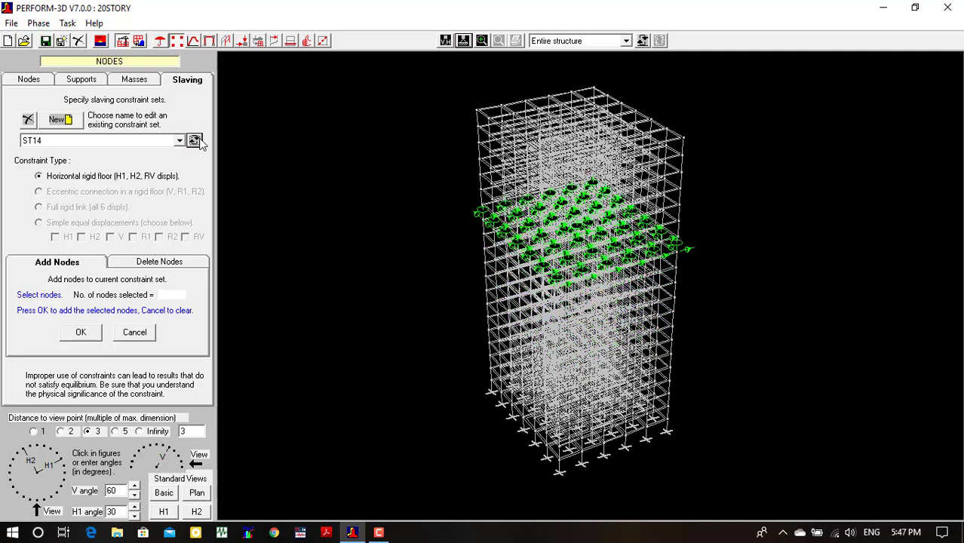
click(194, 141)
click(194, 141)
click(194, 142)
click(194, 141)
click(194, 141)
click(194, 141)
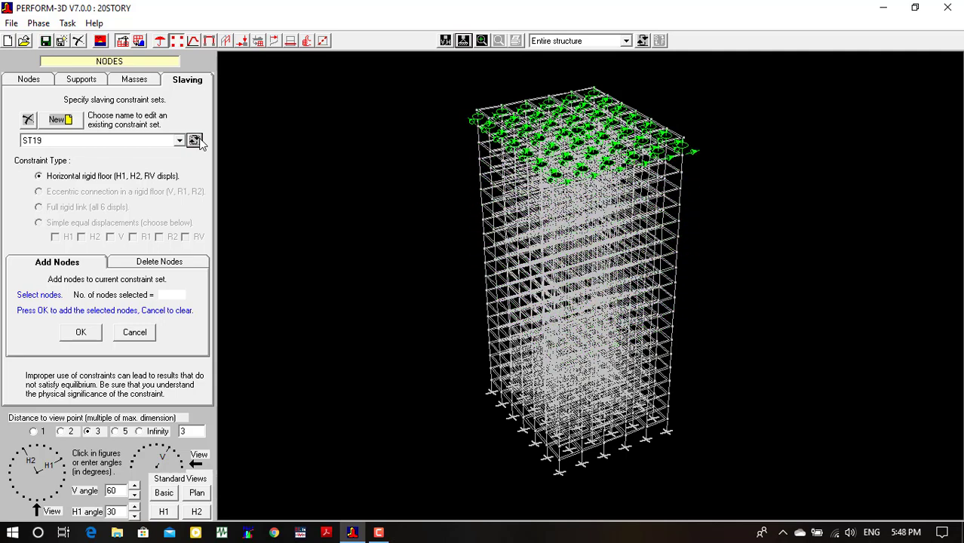
click(194, 141)
Switch to the component properties task and look over the inelastic component types and the materials category.
click(194, 43)
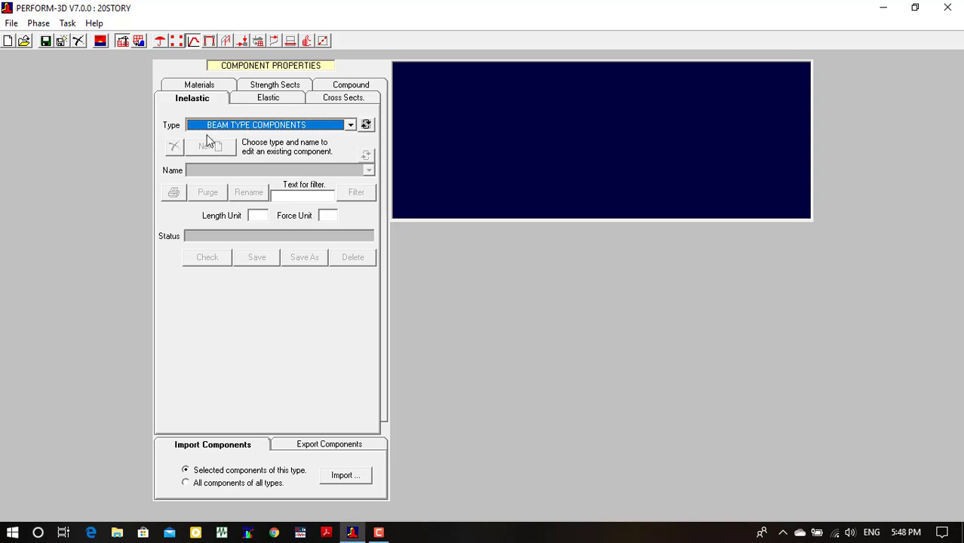
click(305, 125)
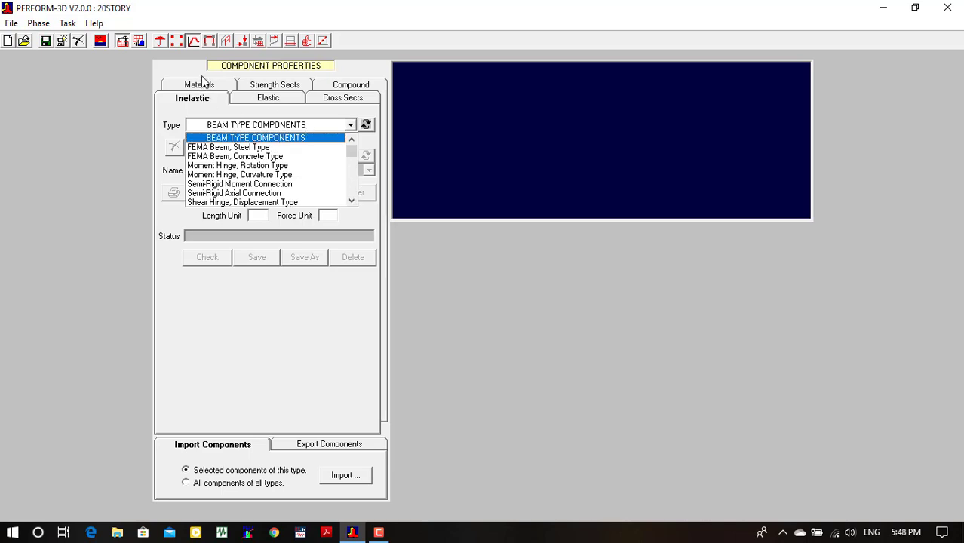
click(249, 97)
click(250, 88)
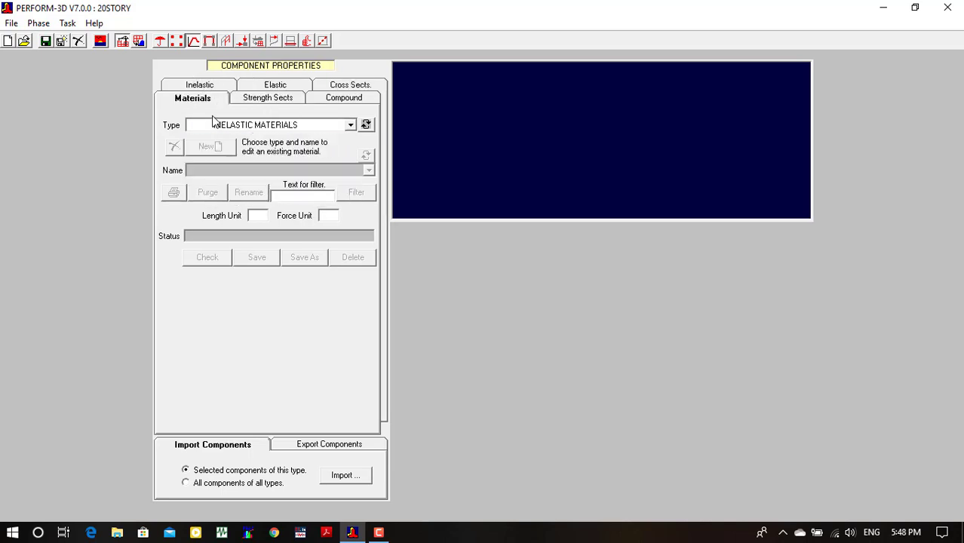
click(212, 86)
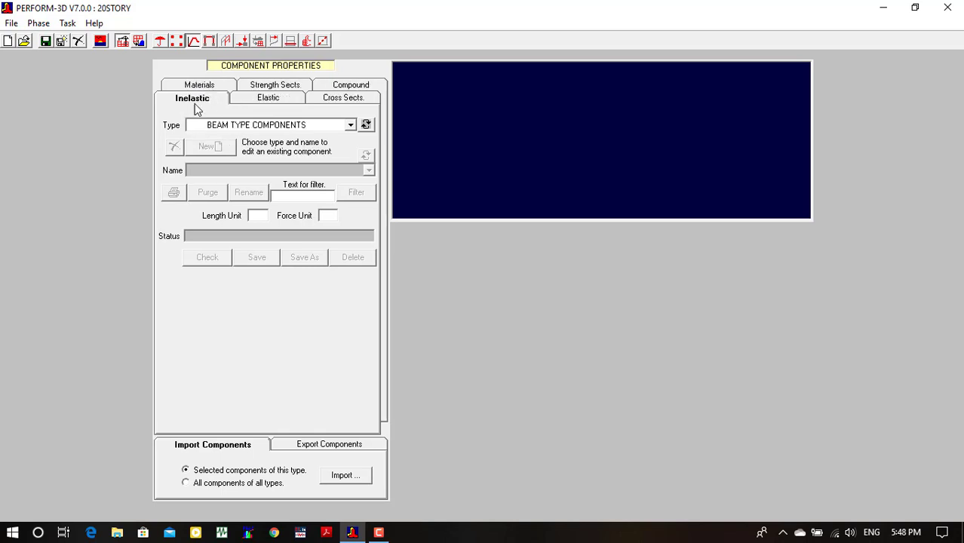
Open the inelastic component B90X60 of the FEMA Beam, Concrete Type for review.
click(240, 130)
click(241, 128)
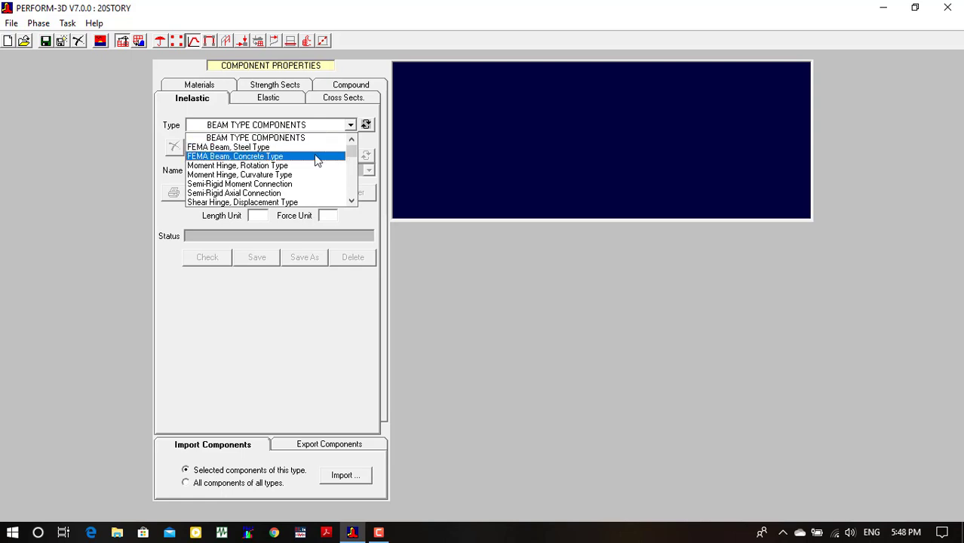
click(317, 157)
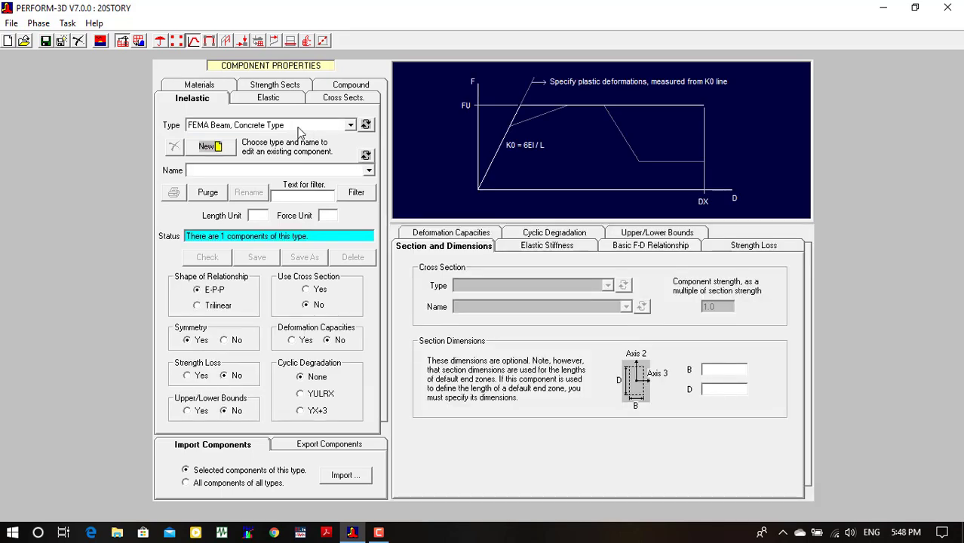
click(247, 170)
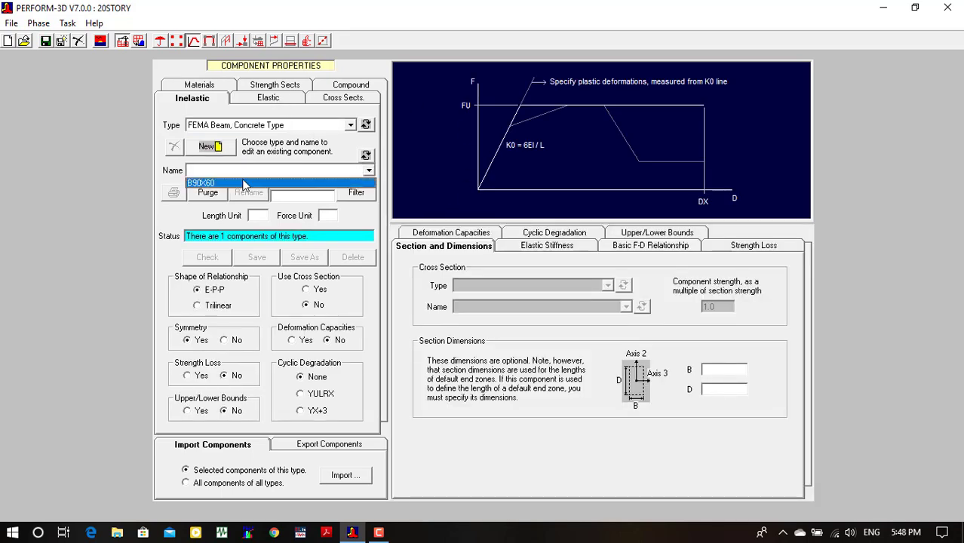
click(247, 185)
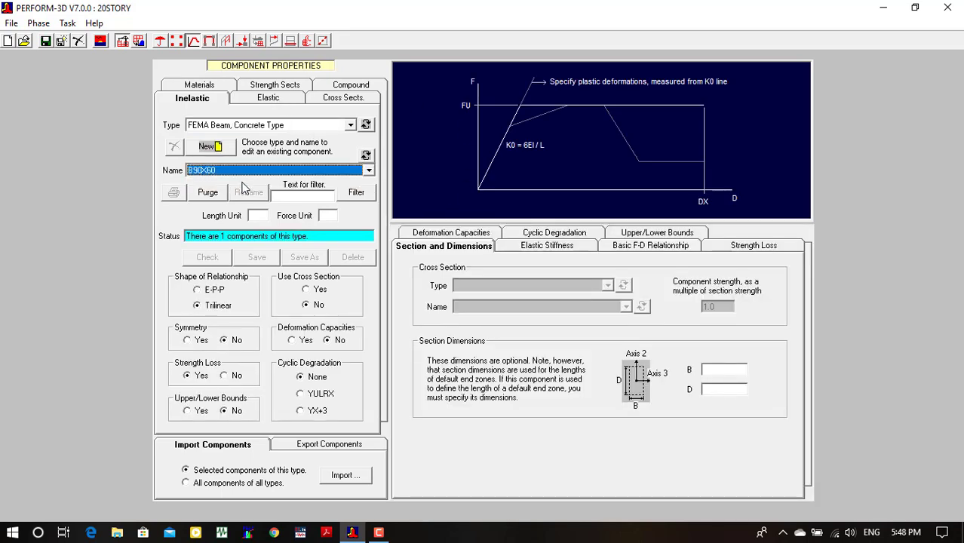
Examine B90X60's elastic stiffness, basic F-D relationship, strength loss, deformation capacities and cyclic degradation.
click(524, 246)
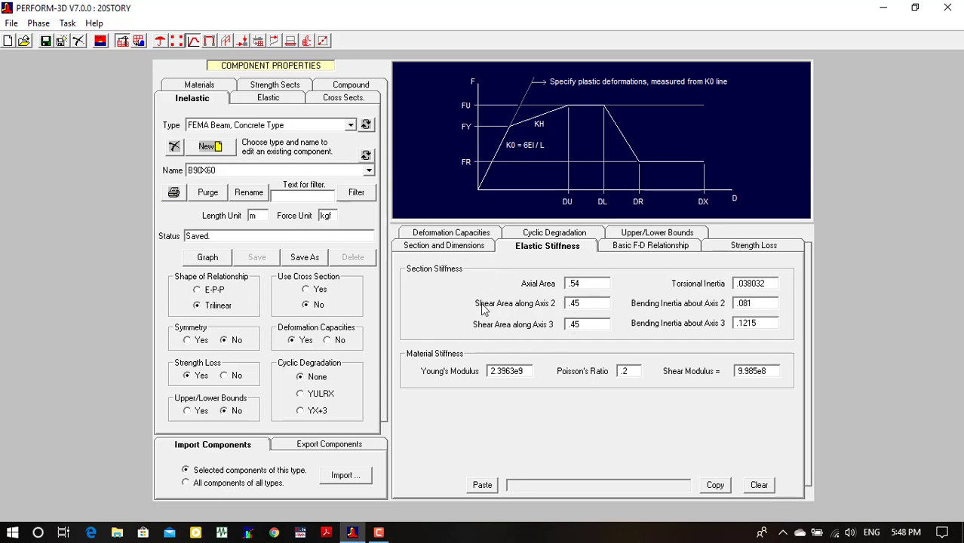
click(664, 248)
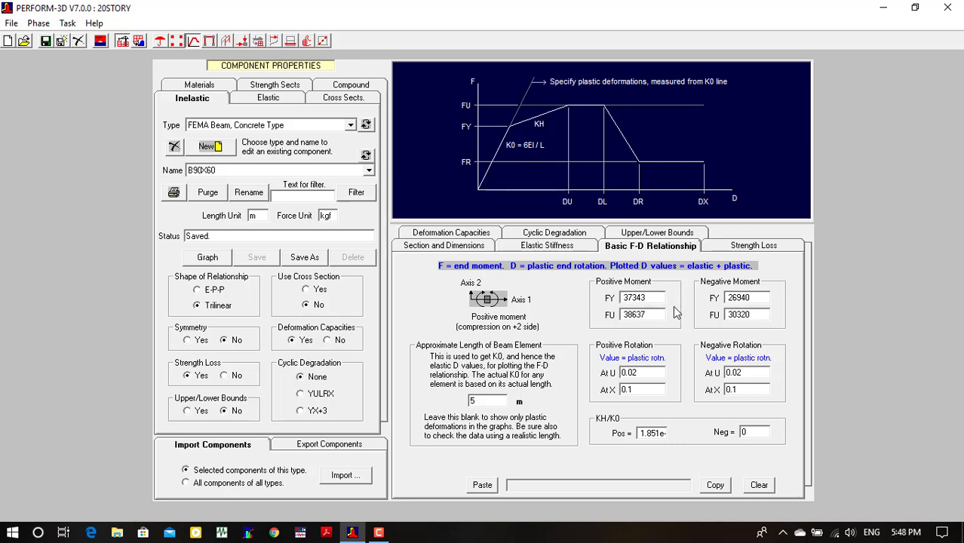
click(734, 249)
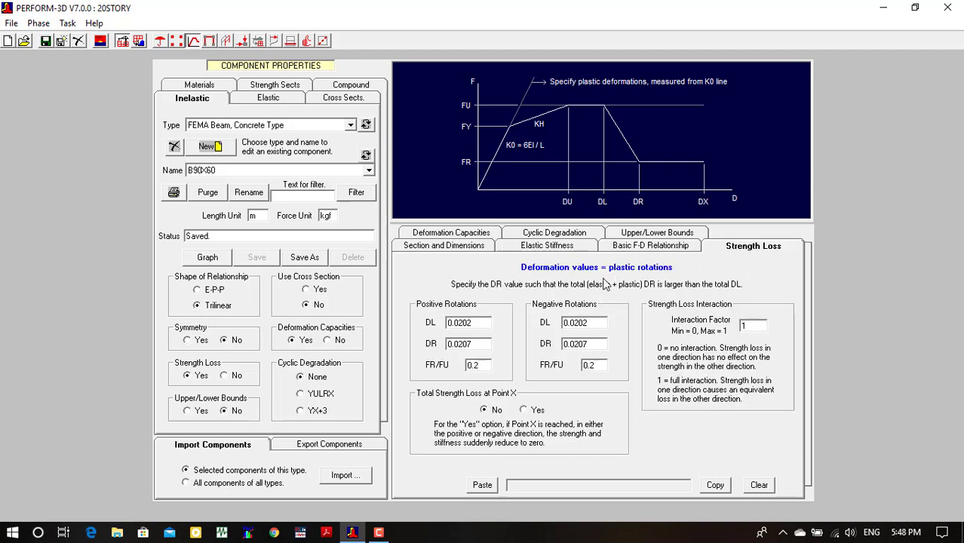
click(460, 233)
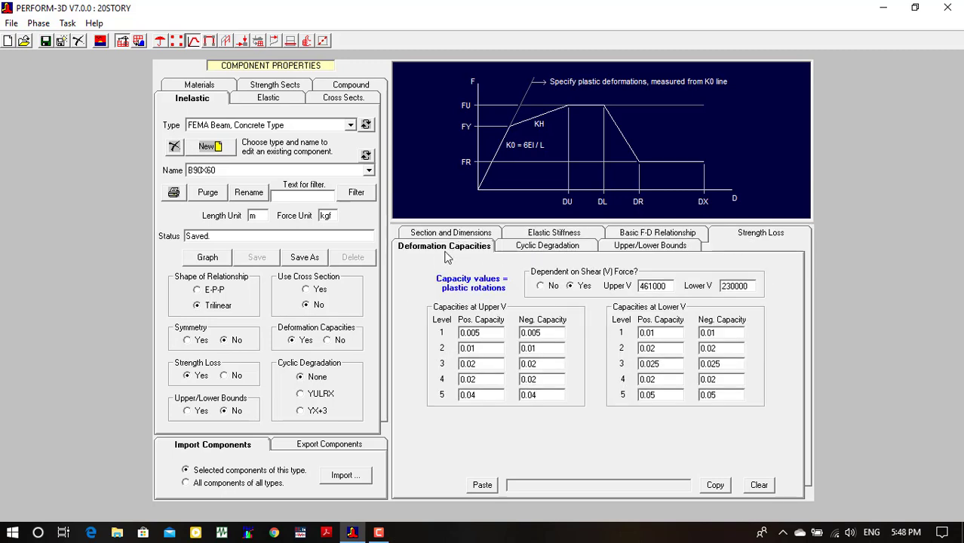
click(561, 248)
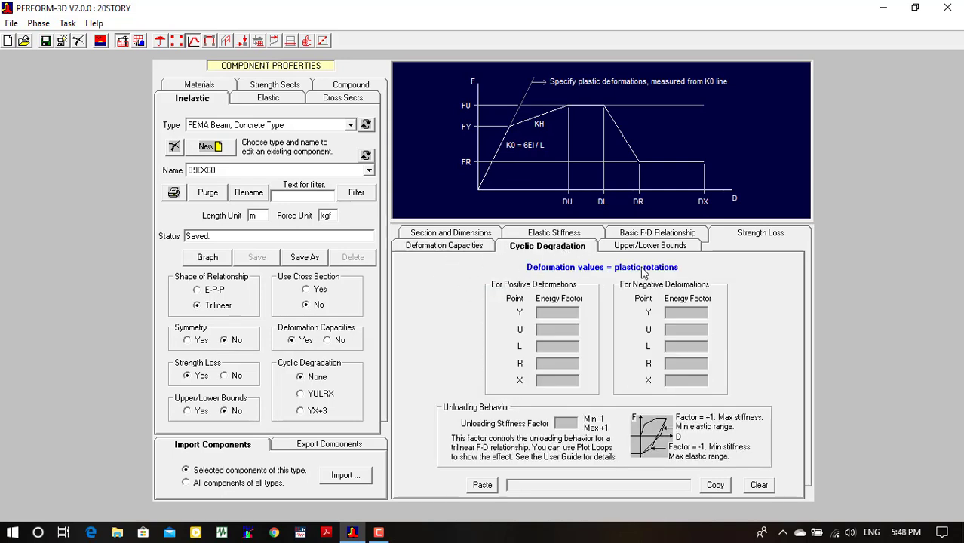
click(406, 248)
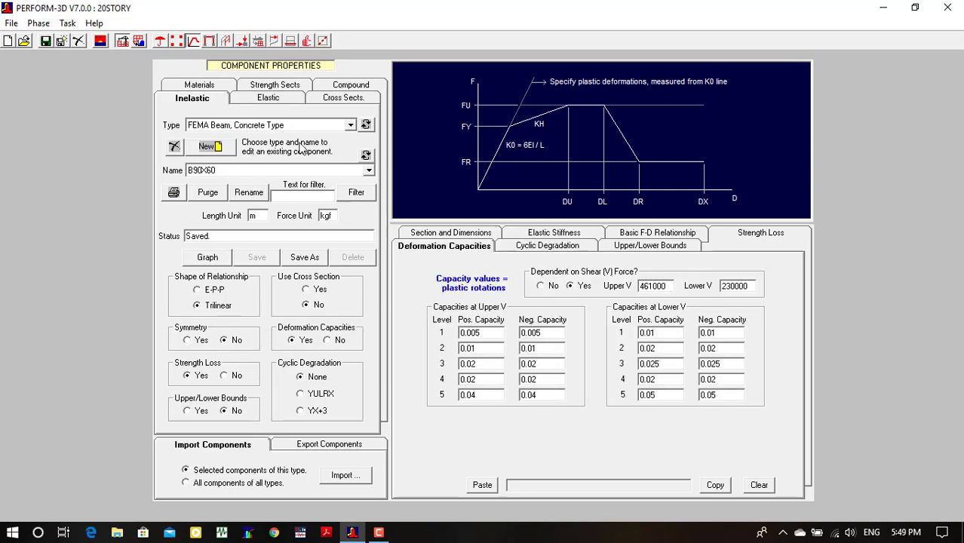
Open the inelastic component C90X90-32F20 of the FEMA Column, Concrete Type for review.
click(200, 87)
click(200, 91)
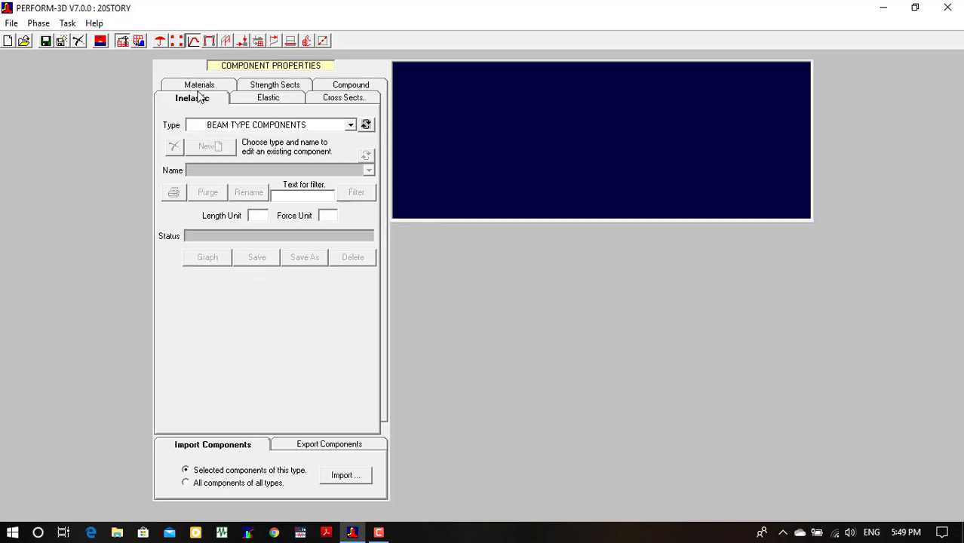
click(219, 125)
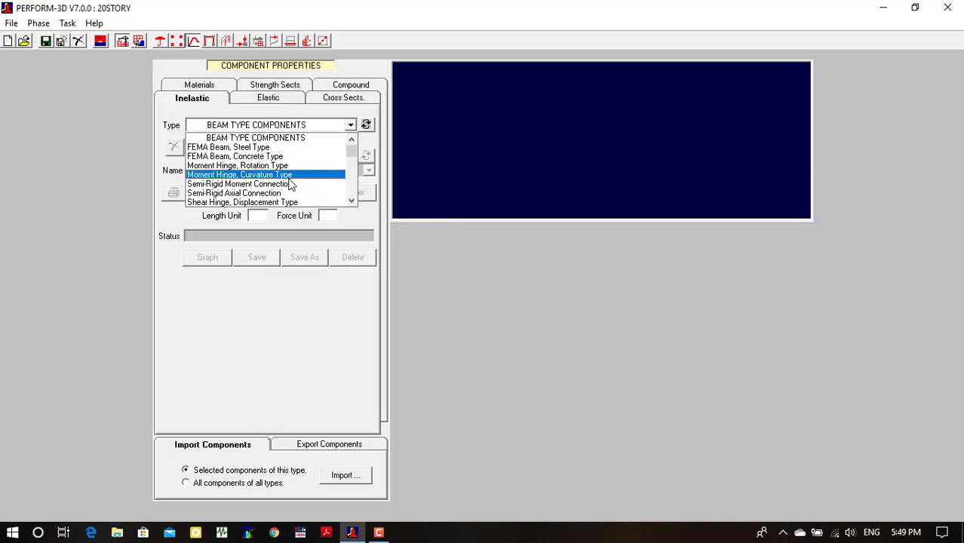
scroll(290, 185, down, 3)
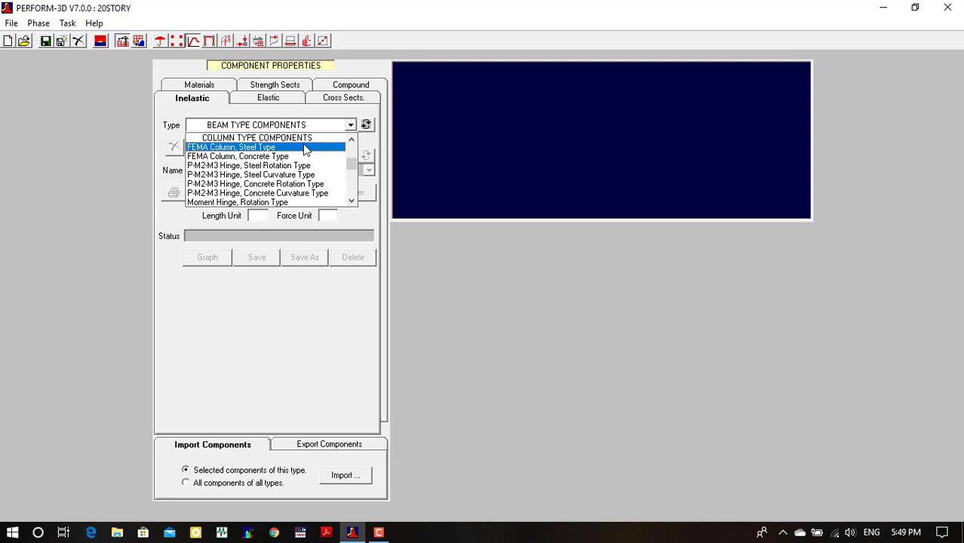
click(252, 156)
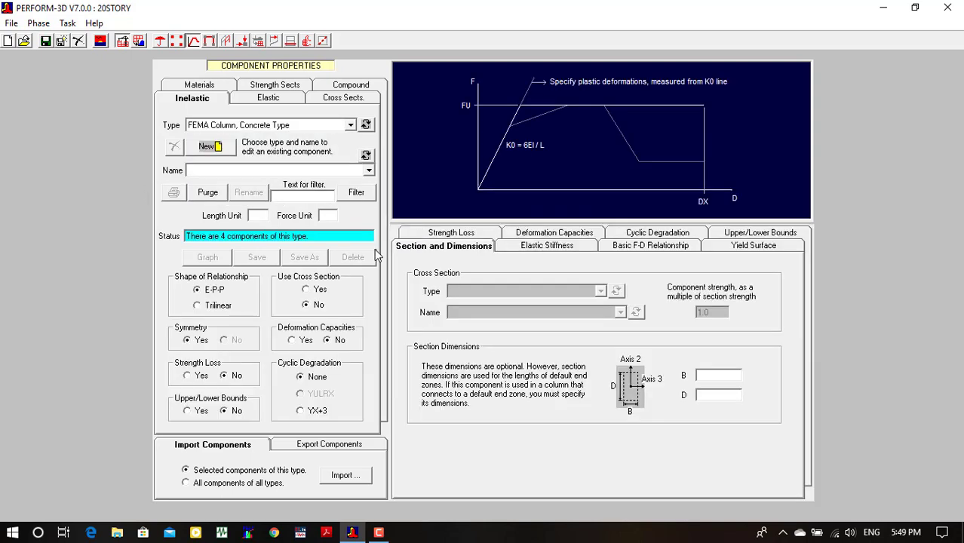
click(268, 171)
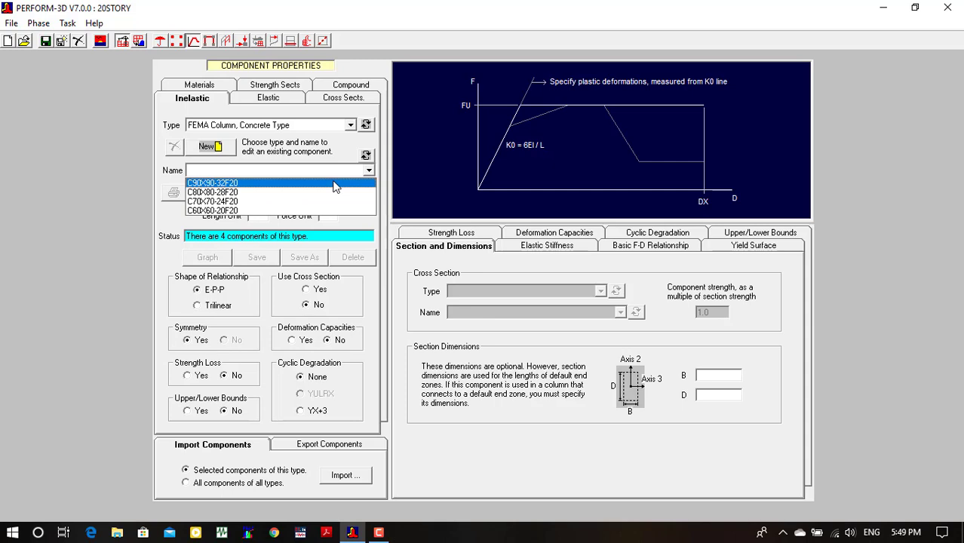
click(335, 186)
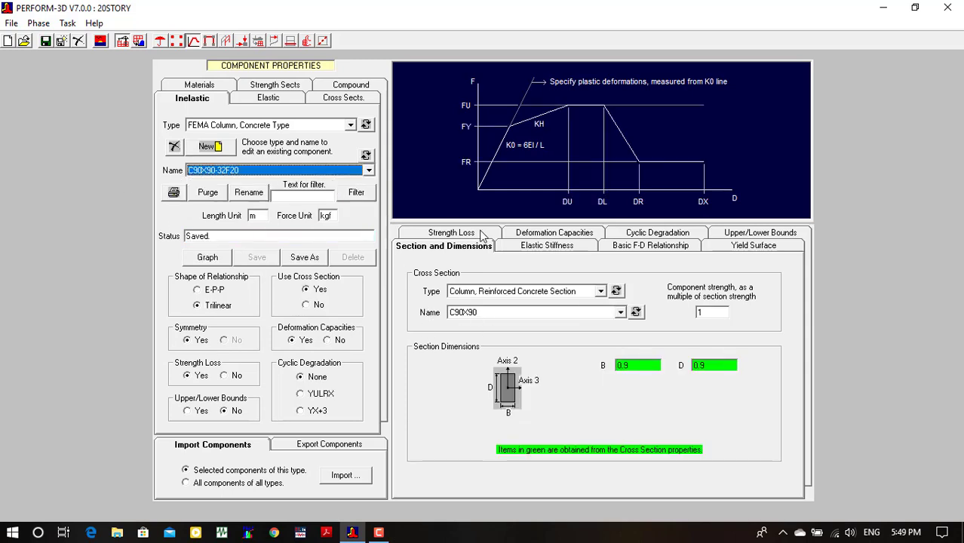
Examine the C90X90-32F20 column's elastic stiffness, basic F-D relationship, yield surface, strength loss and deformation capacities.
click(531, 248)
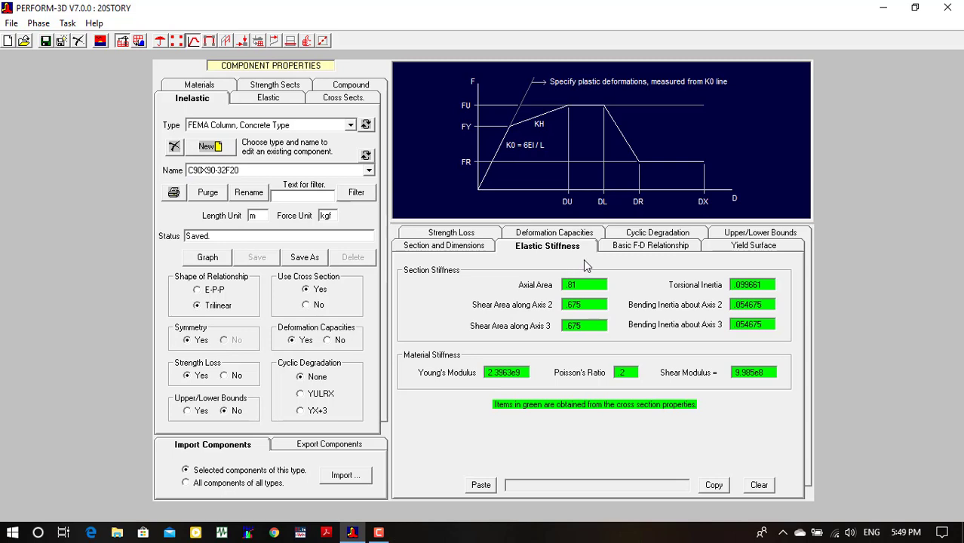
click(634, 247)
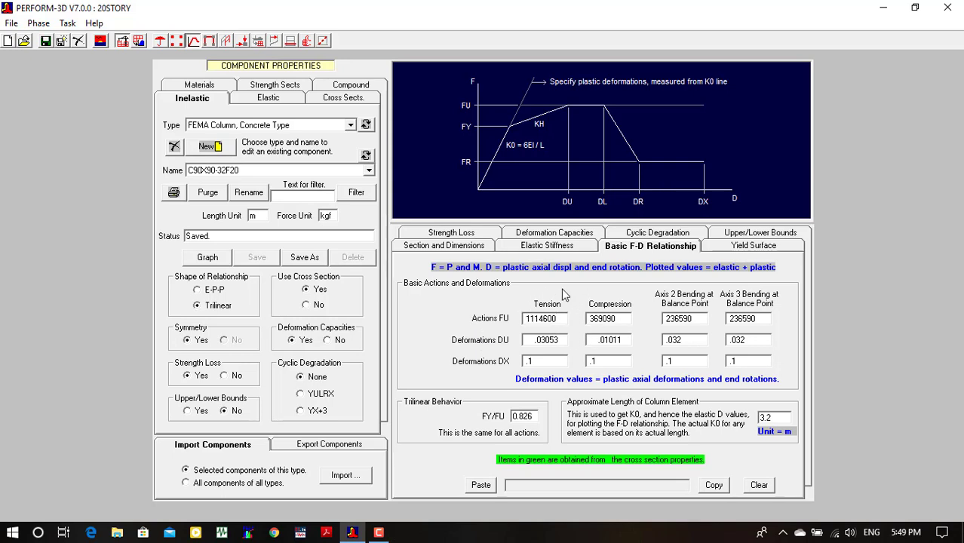
click(736, 247)
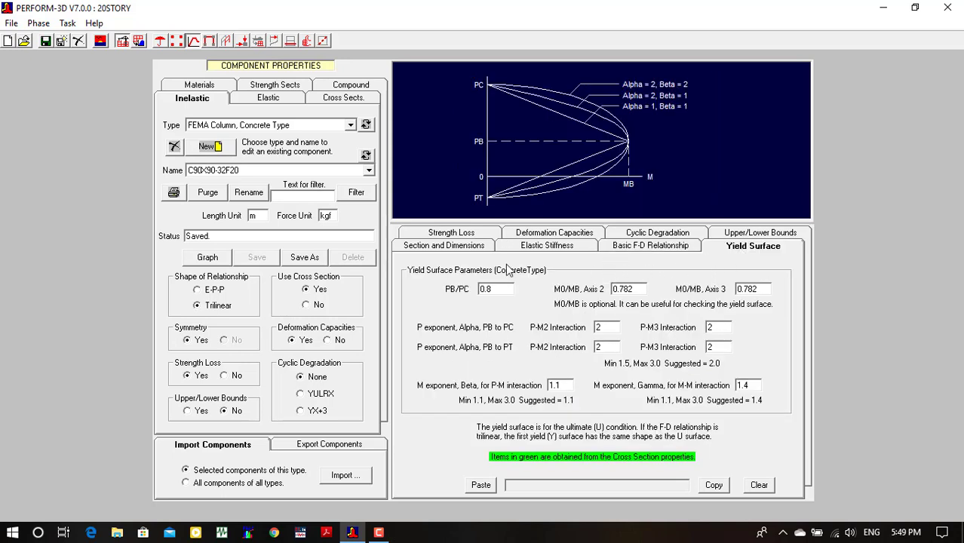
click(485, 236)
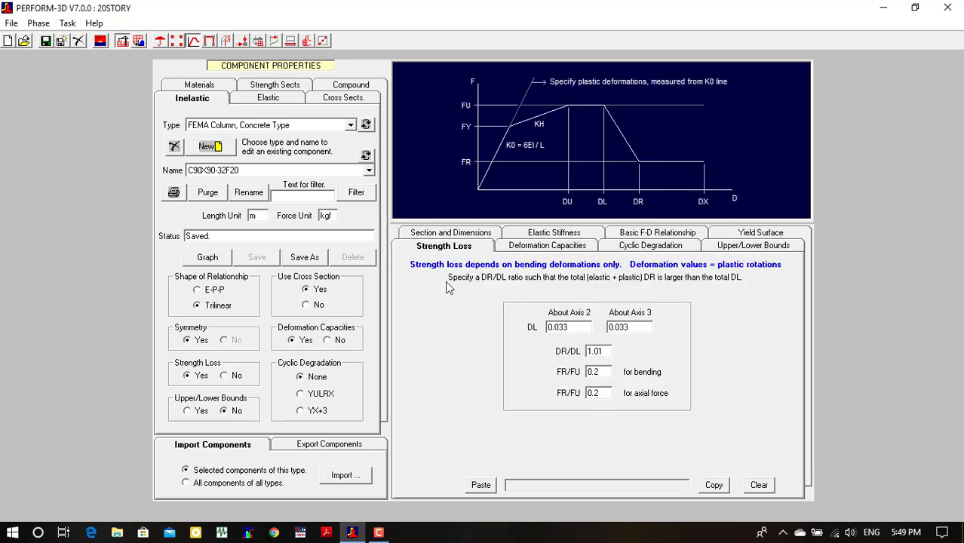
click(523, 248)
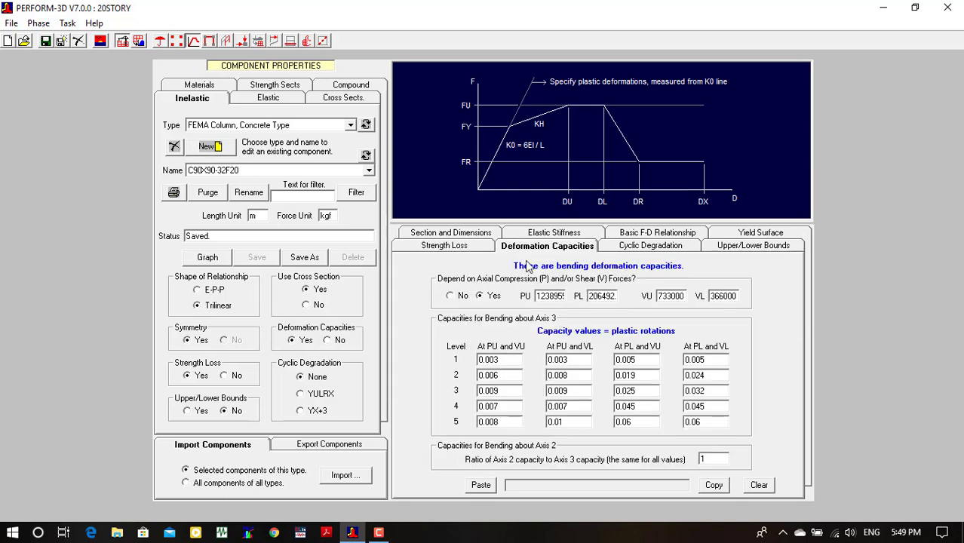
Plot the C90X90-32F20 column's M3 graph and compare its deformation capacity limits at levels 1 through 5.
click(215, 259)
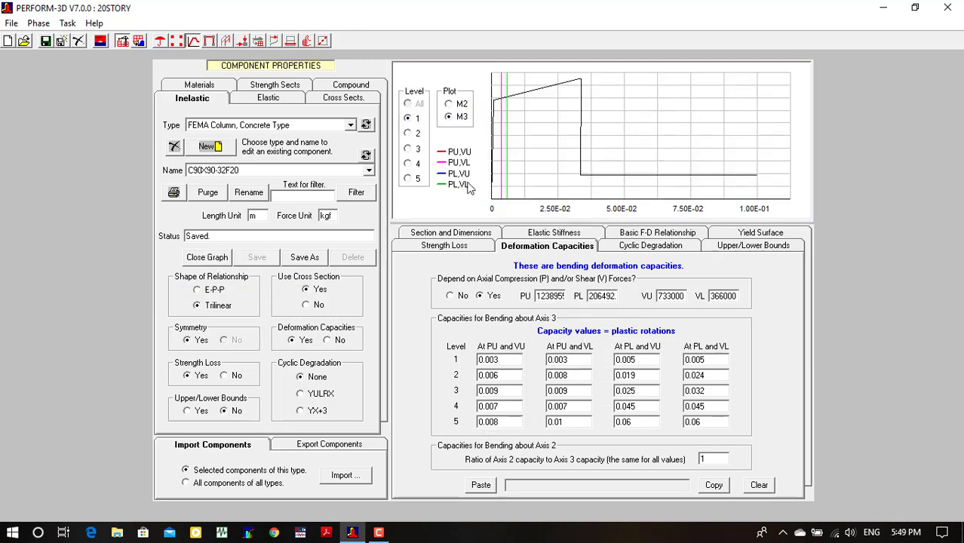
click(415, 135)
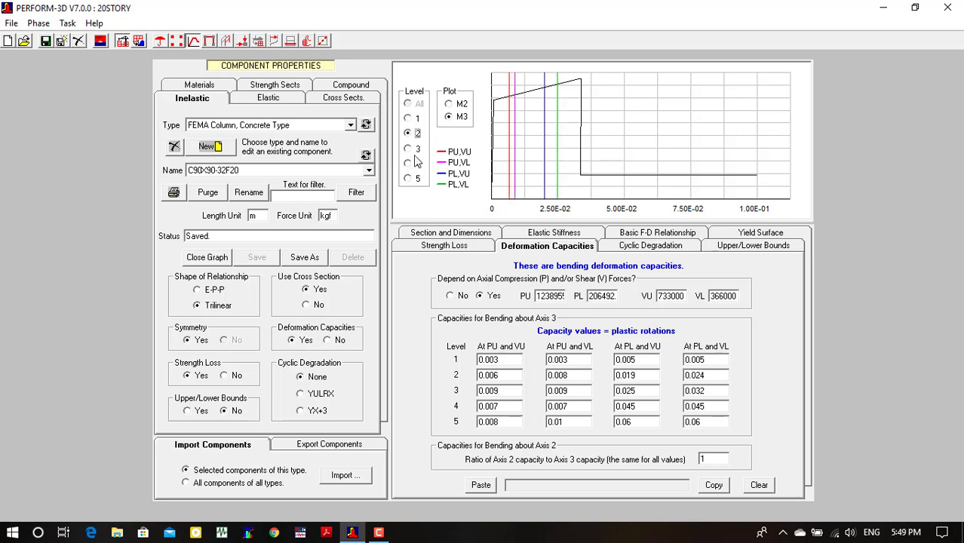
click(412, 150)
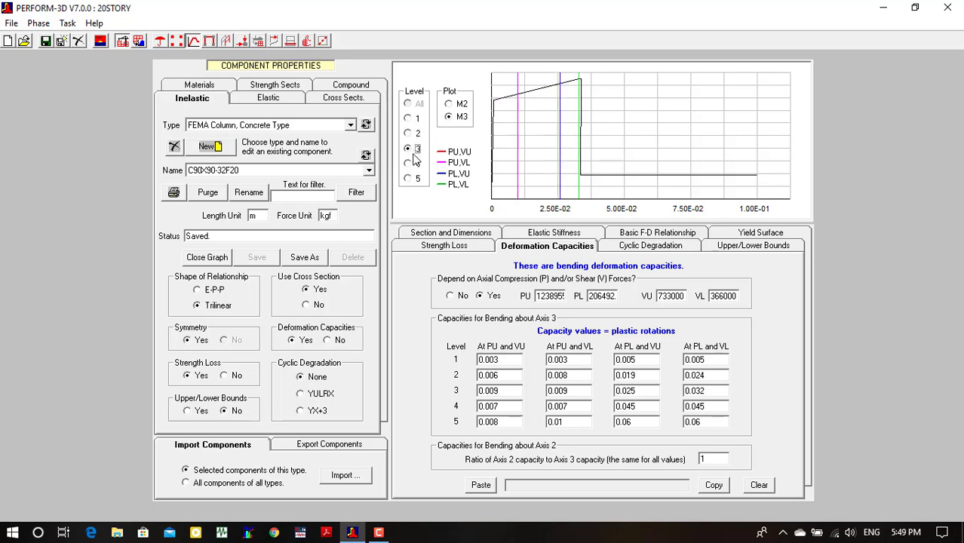
click(413, 163)
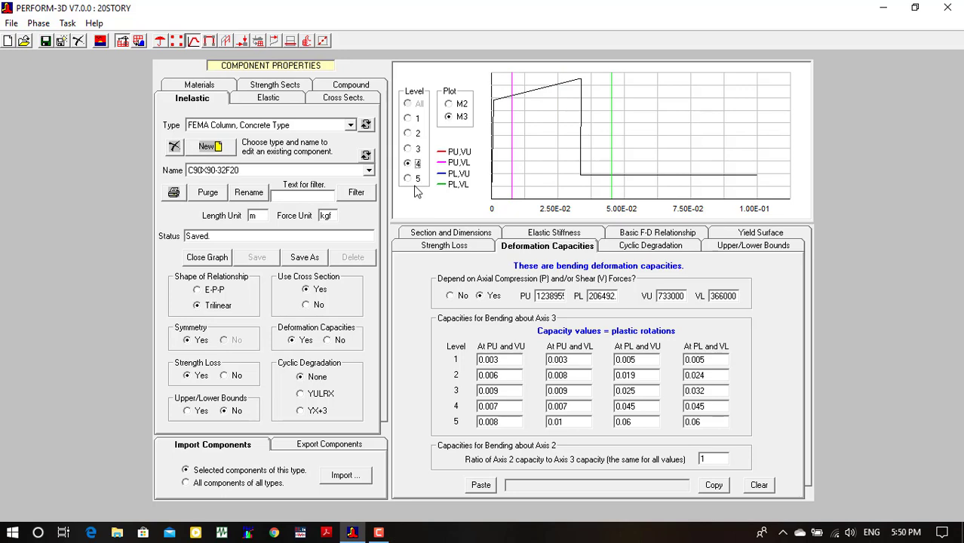
click(417, 184)
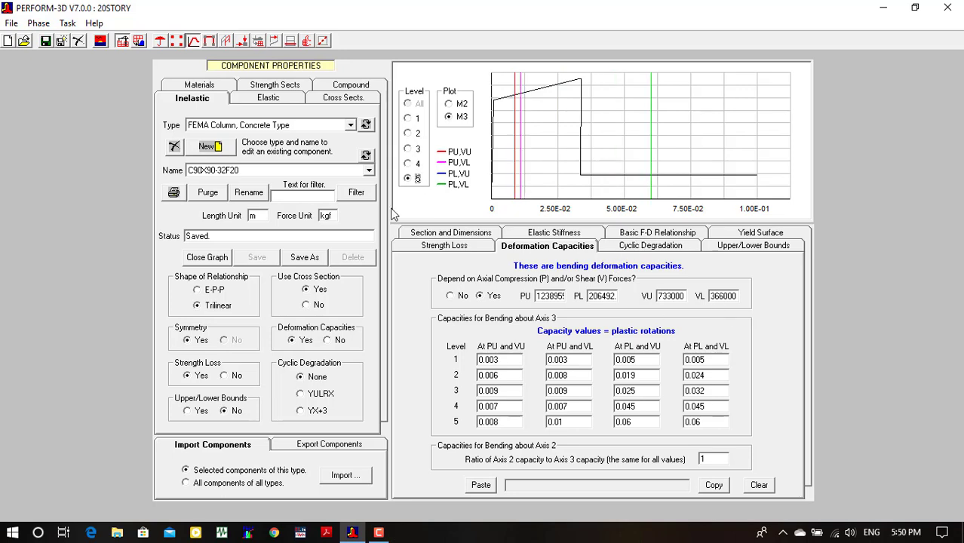
Compare the deformation capacities of columns C80X80-28F20 and C70X70-24F20, and return to C90X90-32F20.
click(337, 172)
click(323, 194)
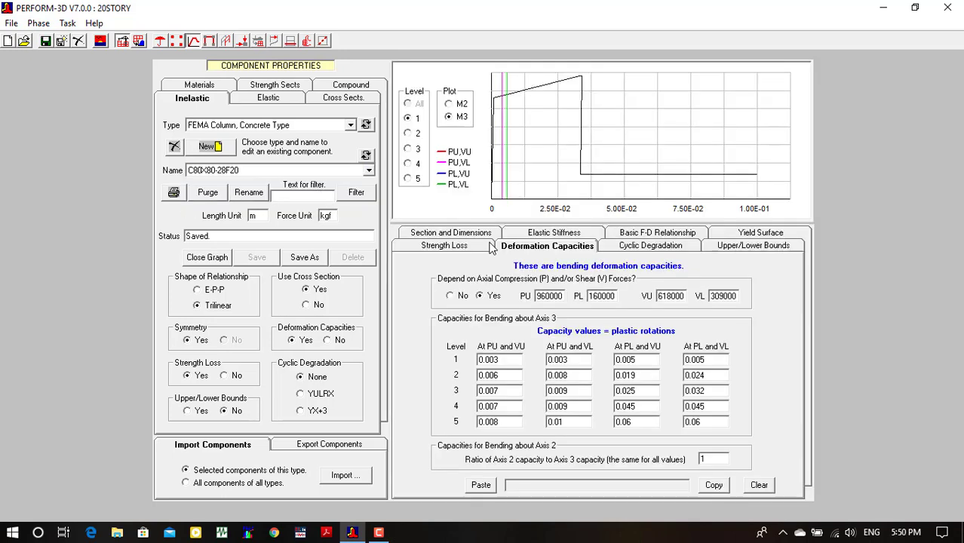
click(365, 155)
click(317, 172)
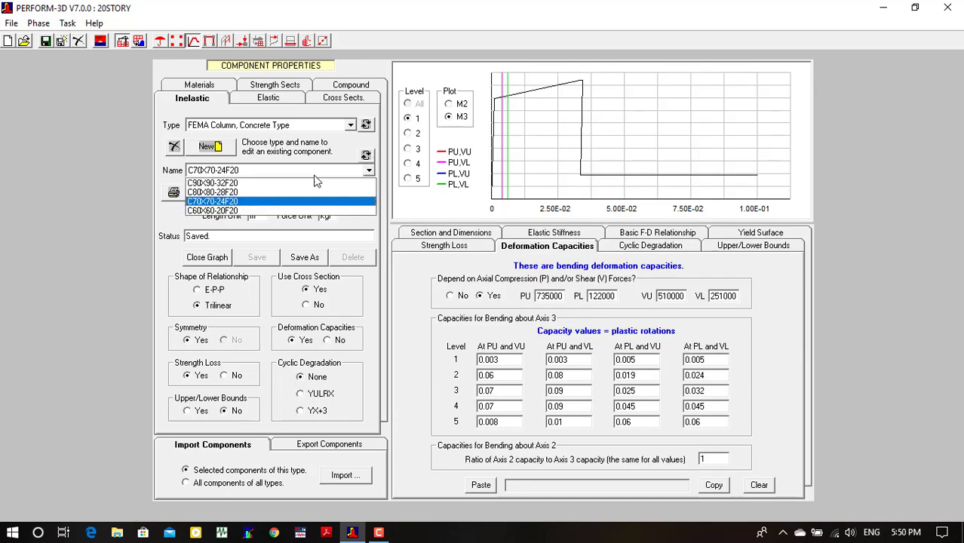
click(303, 183)
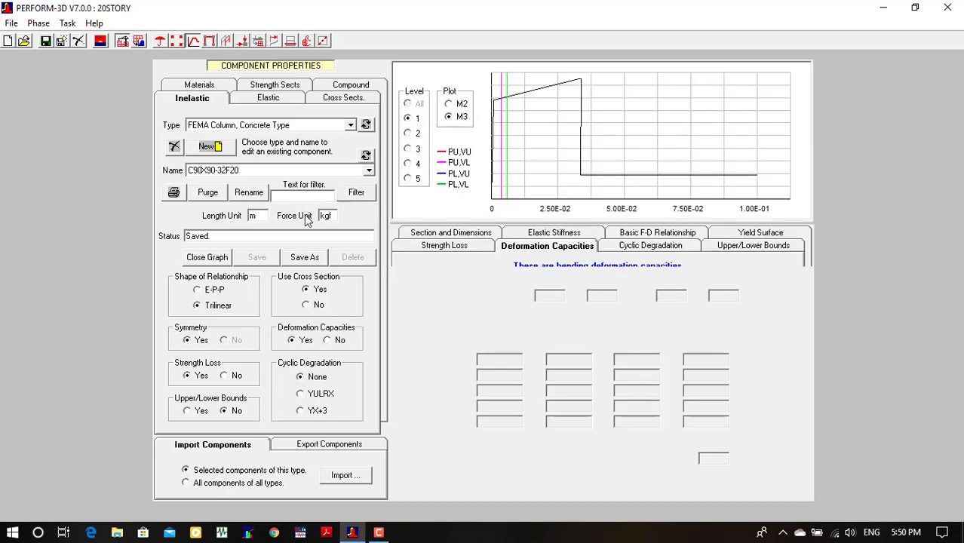
Browse the inelastic component types and show the FEMA Beam, Steel Type properties.
click(264, 125)
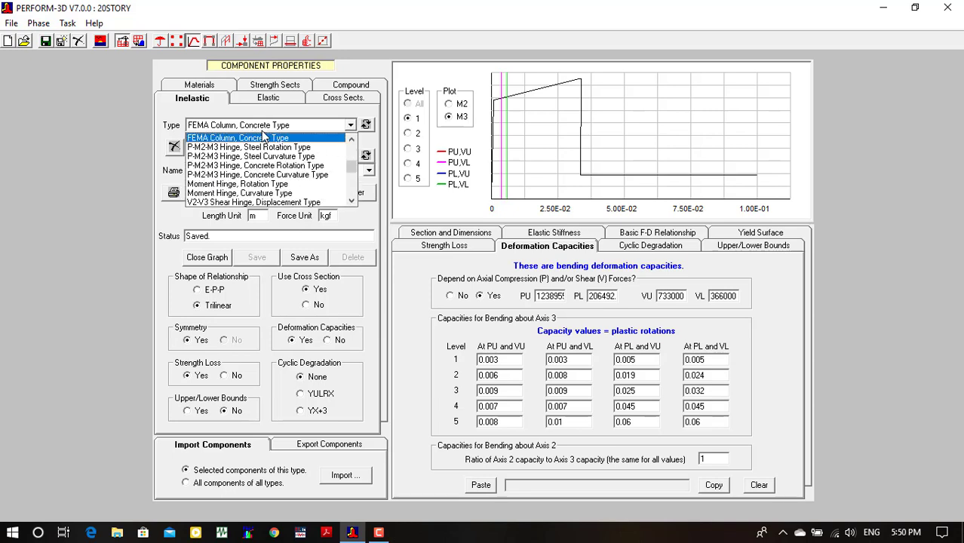
scroll(267, 143, down, 1)
scroll(290, 163, up, 5)
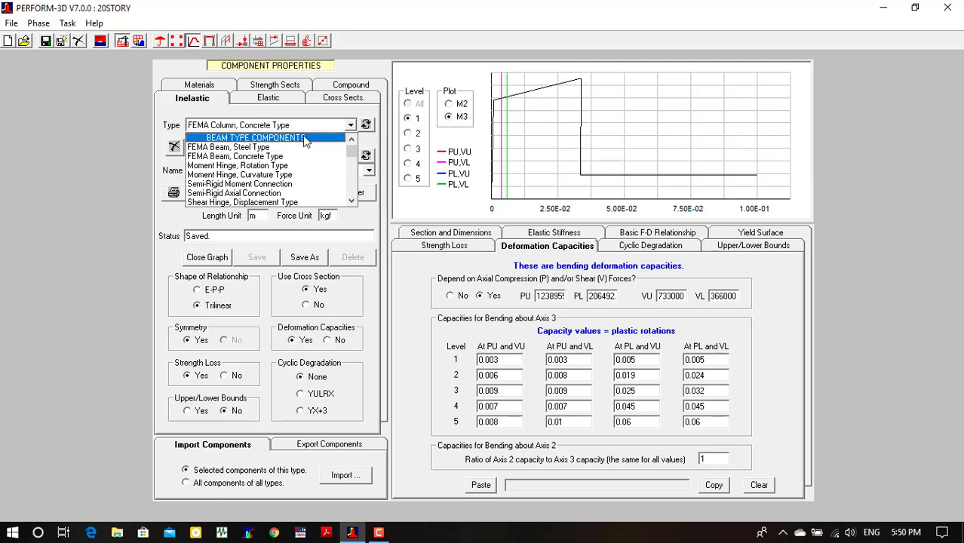
click(309, 148)
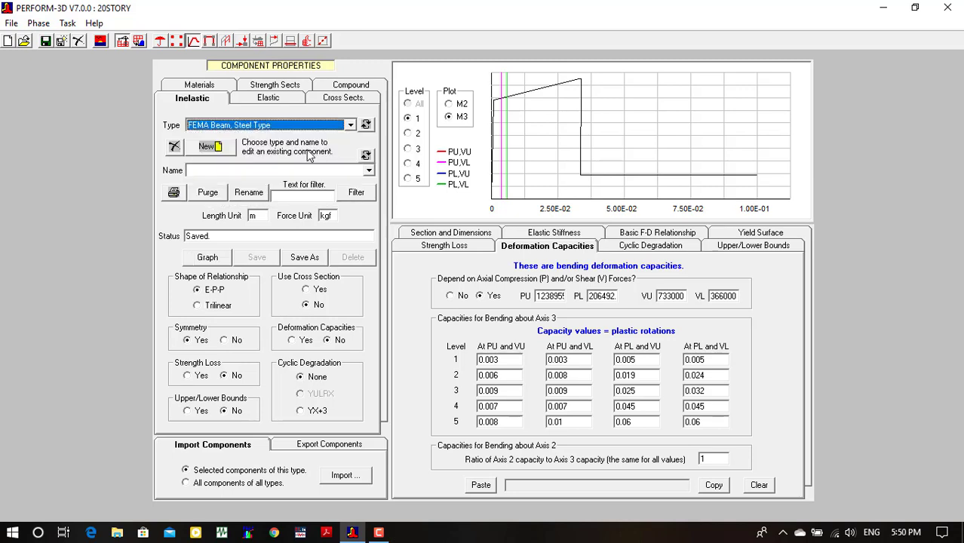
Show the inelastic properties for the Shear Hinge, Displacement Type.
click(301, 125)
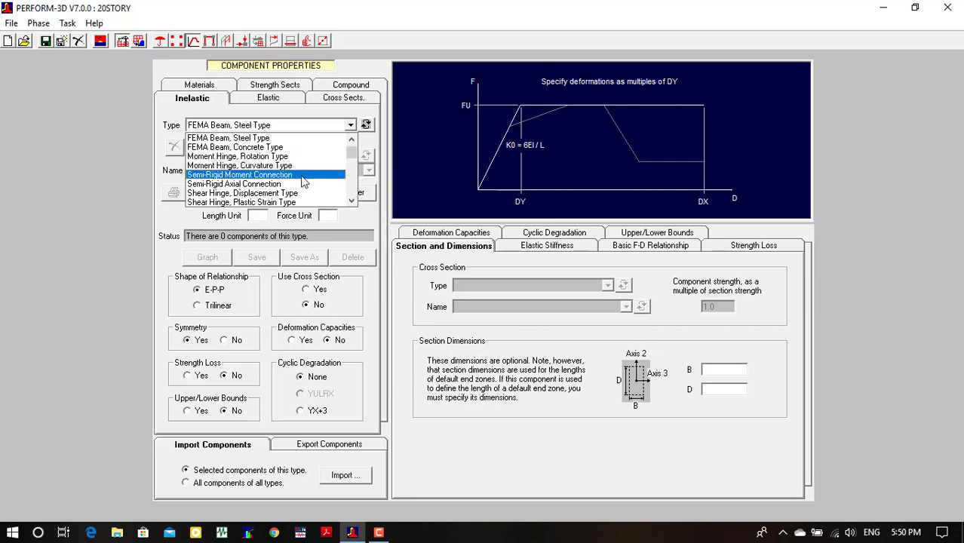
scroll(303, 181, down, 1)
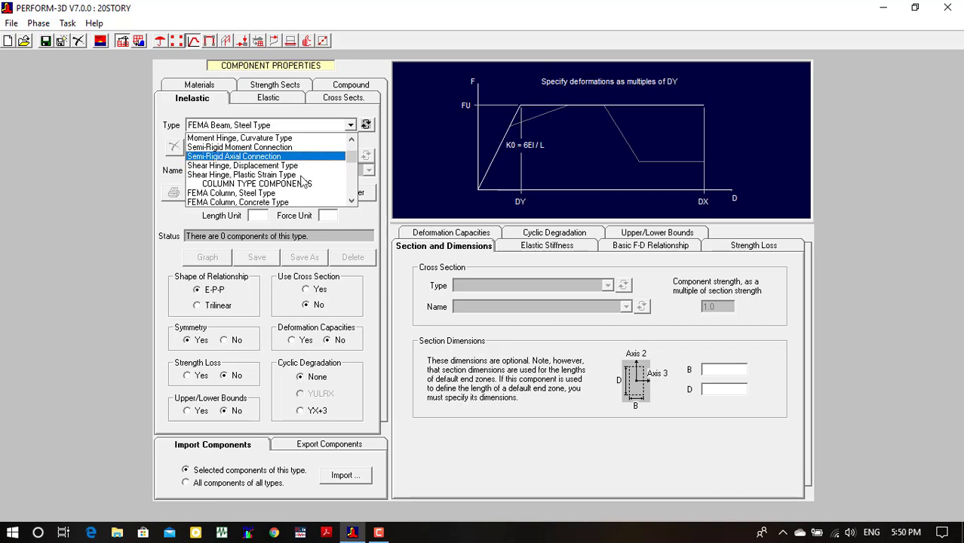
click(295, 166)
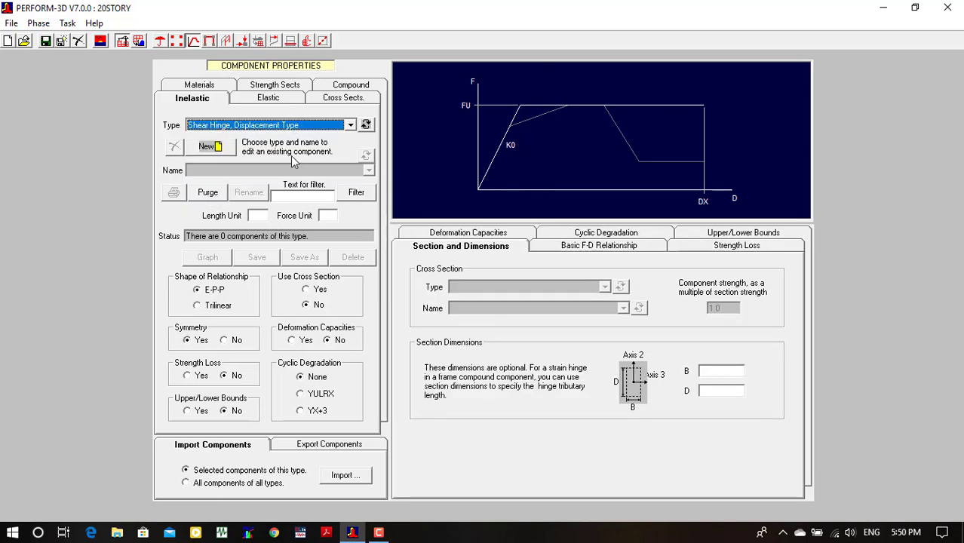
Examine the available column type inelastic components, including the FEMA Column and P-M2-M3 Hinge types.
click(295, 126)
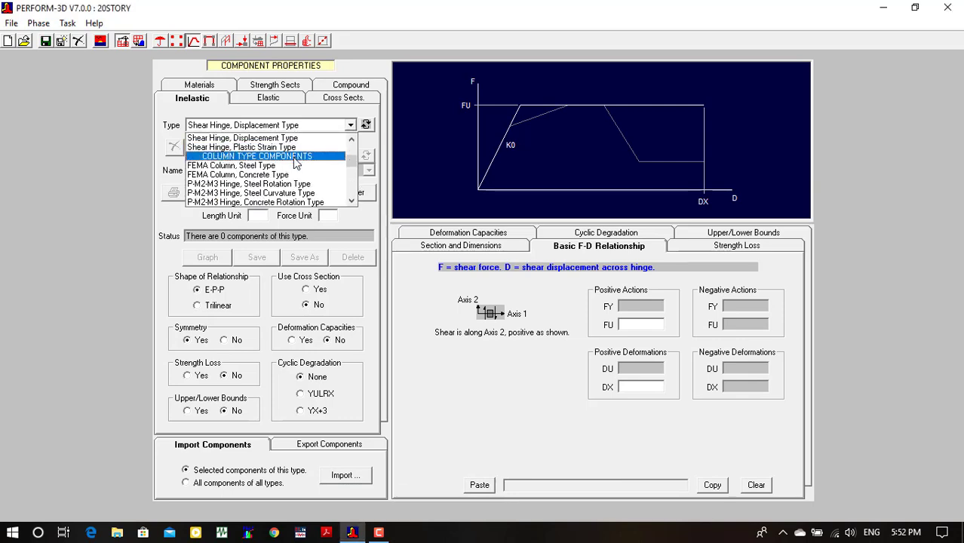
scroll(295, 163, down, 1)
scroll(296, 163, up, 1)
scroll(296, 163, up, 1)
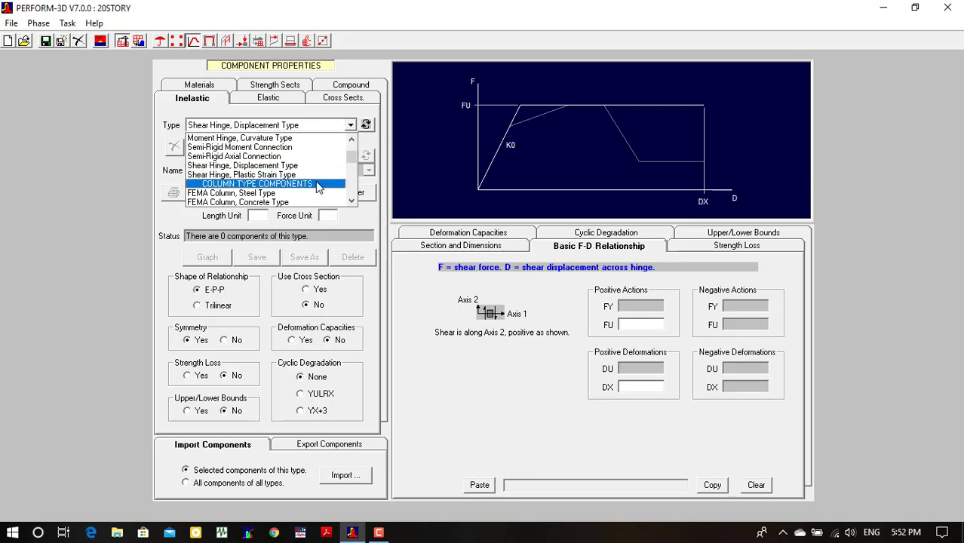
scroll(309, 167, down, 1)
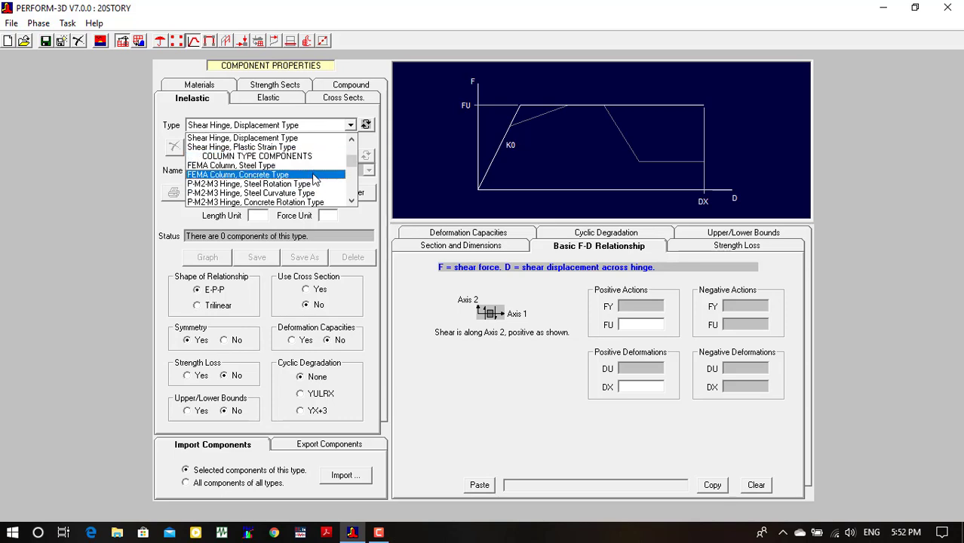
scroll(281, 182, down, 1)
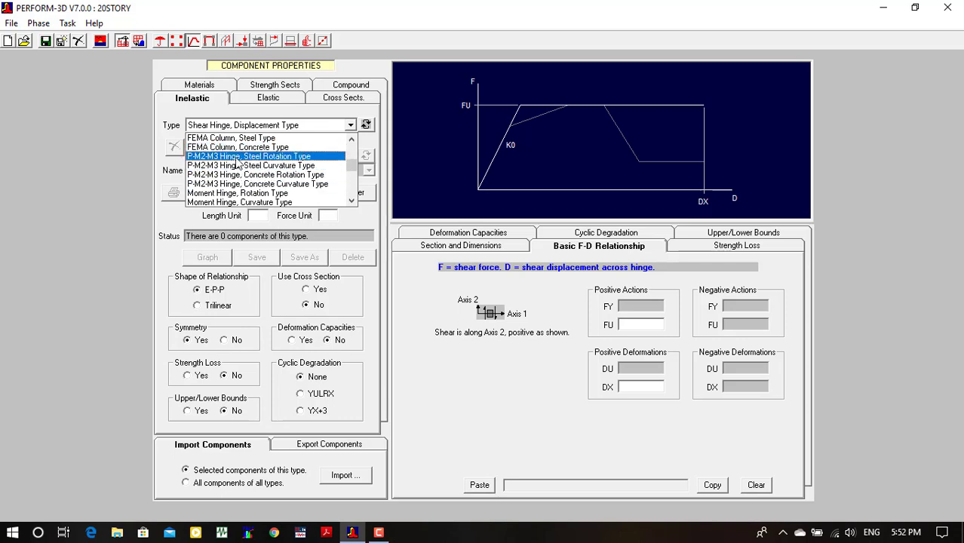
scroll(316, 189, down, 1)
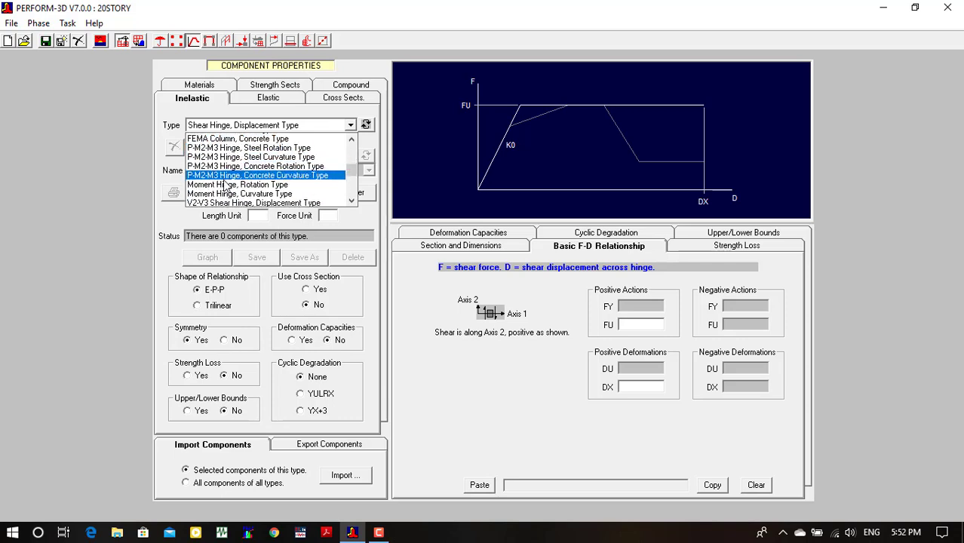
Examine the available bar, panel and energy/isolation types of inelastic components.
scroll(336, 181, down, 2)
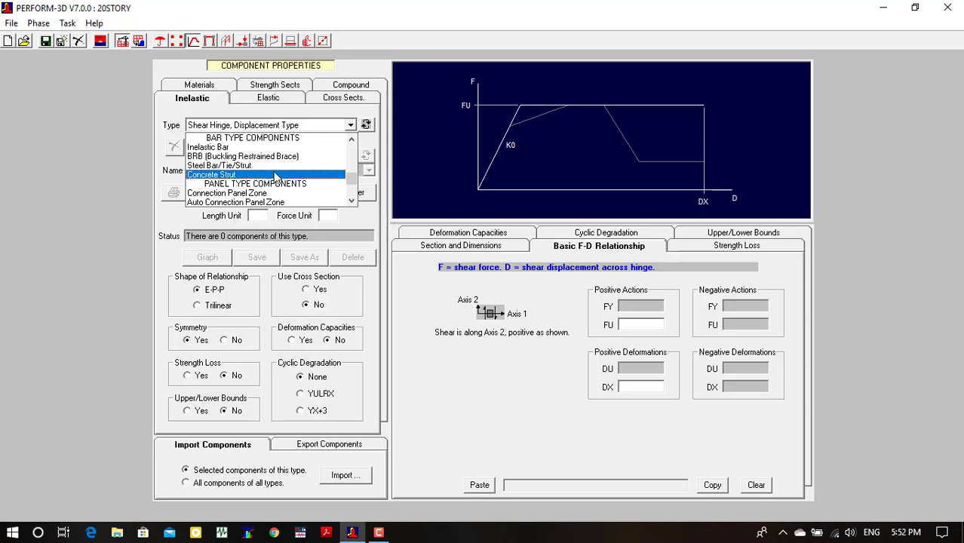
scroll(276, 176, down, 2)
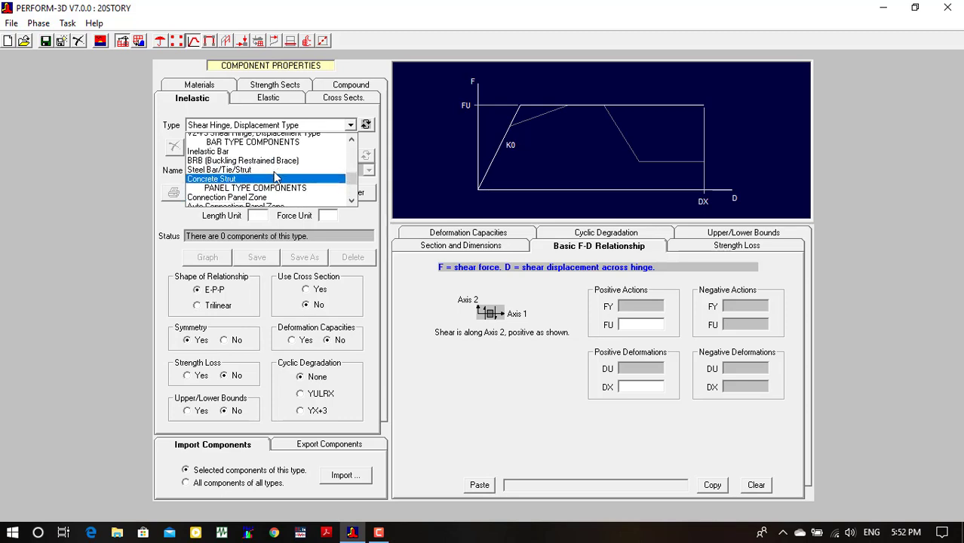
scroll(275, 176, up, 1)
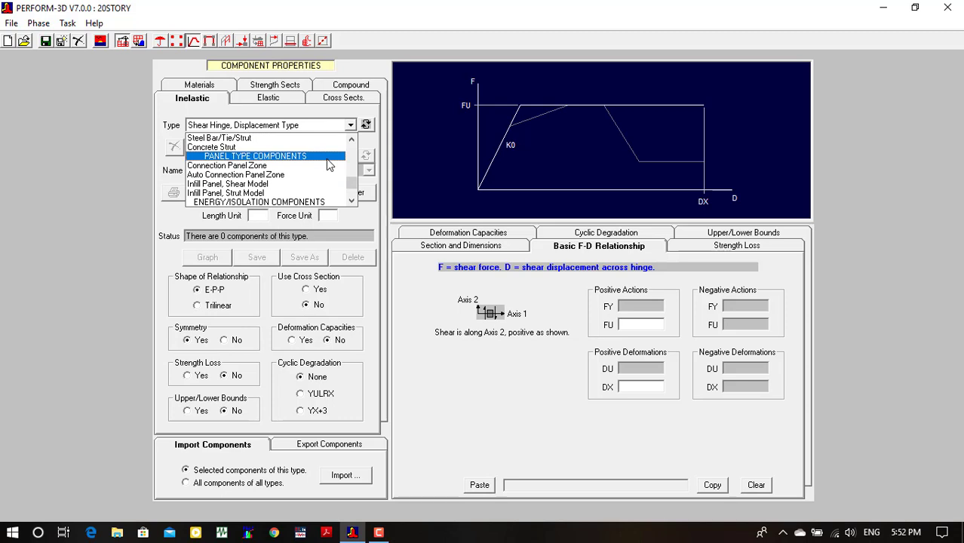
scroll(329, 164, down, 1)
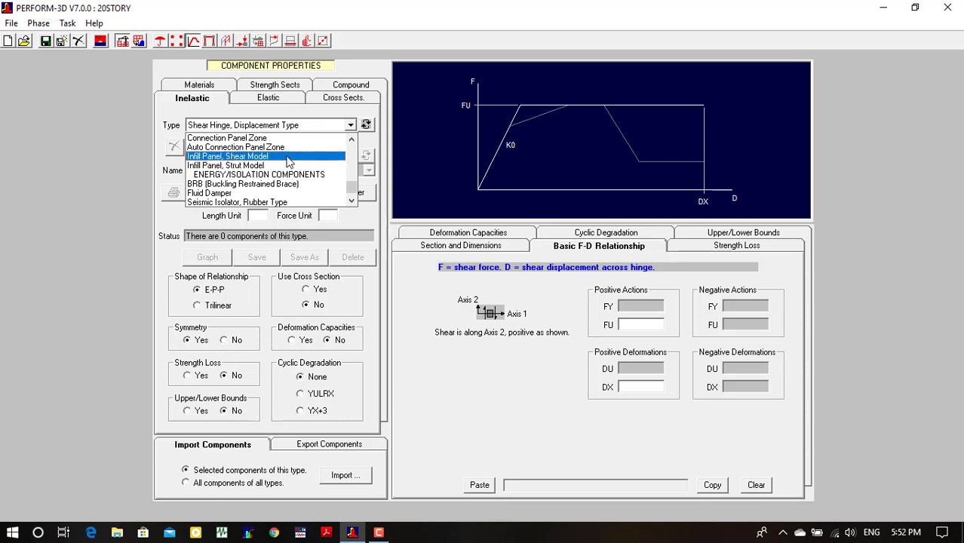
scroll(288, 163, up, 1)
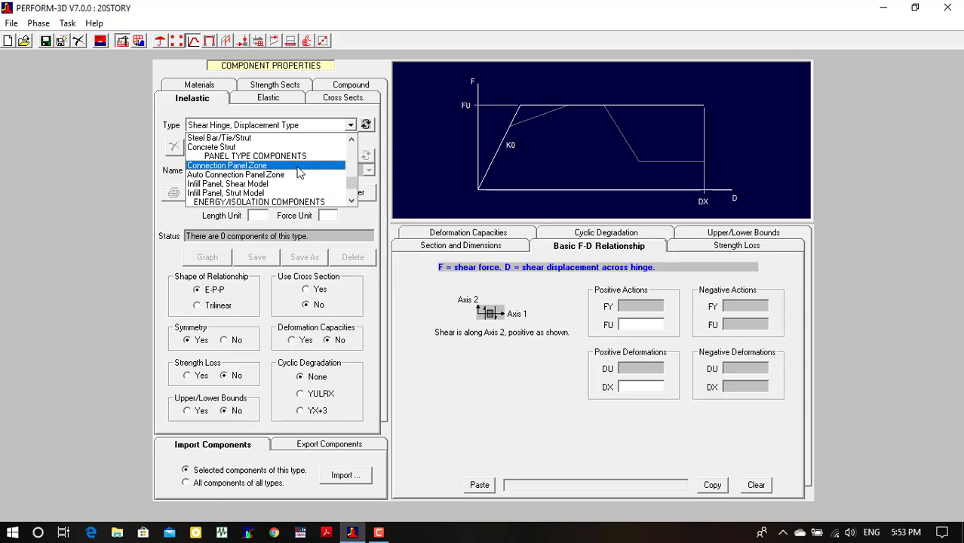
scroll(305, 171, down, 1)
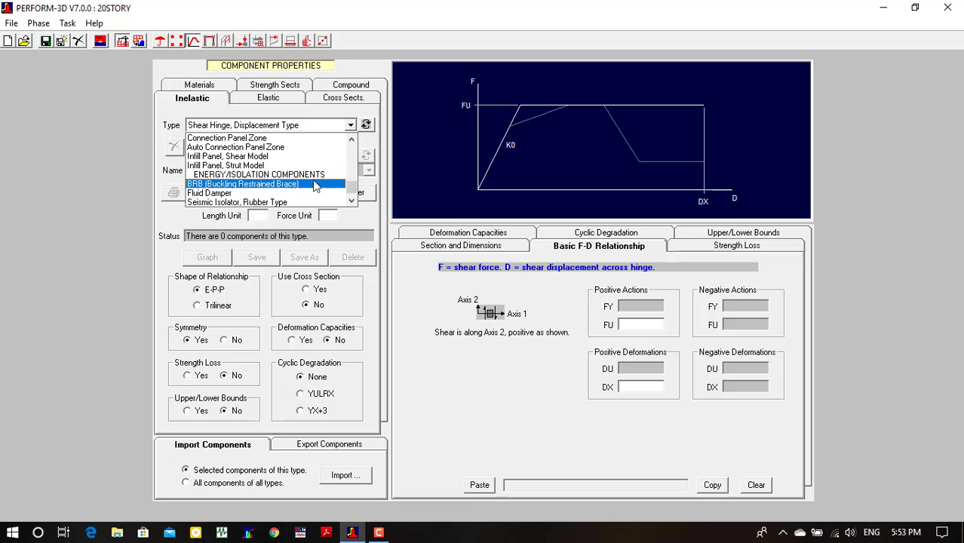
scroll(312, 179, down, 1)
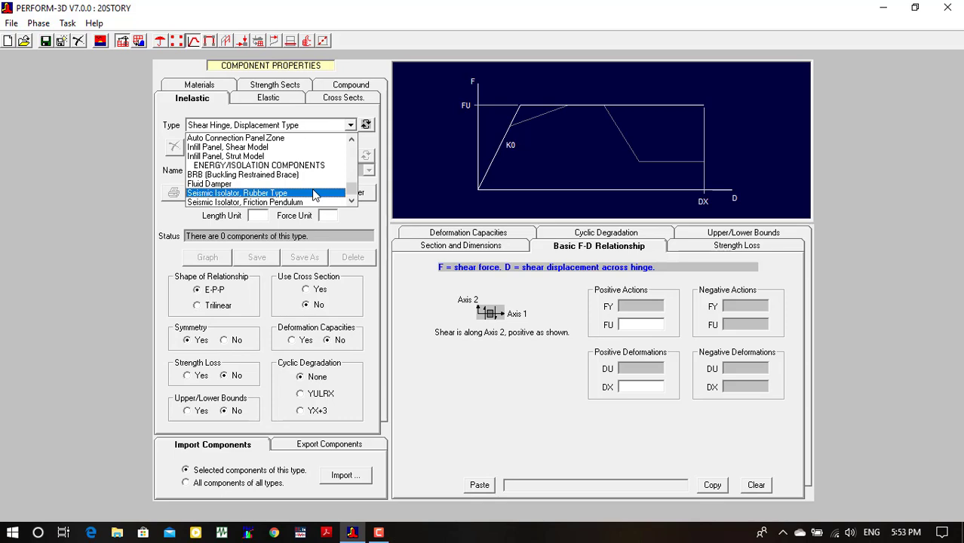
click(404, 252)
Look over the elastic component category and the available beam and column strength section types.
click(250, 99)
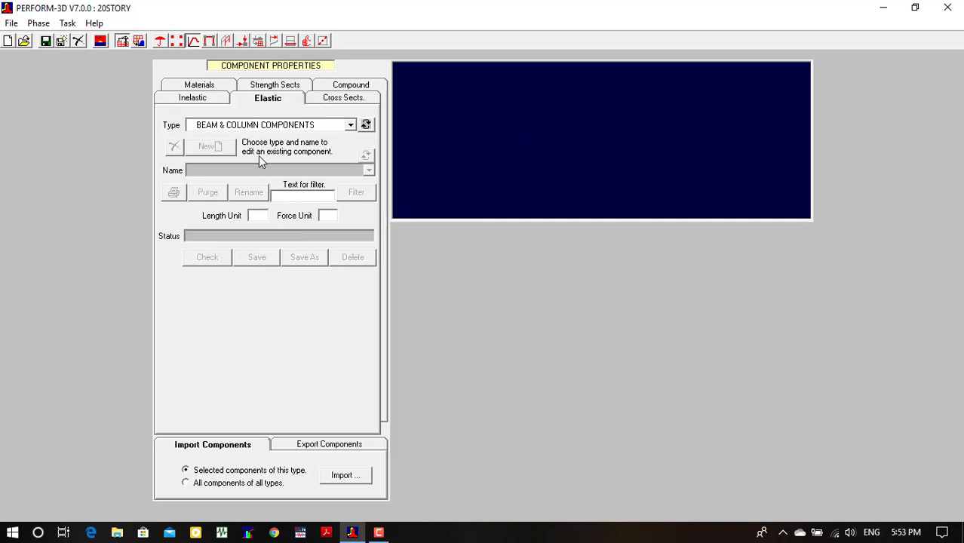
click(271, 125)
click(270, 127)
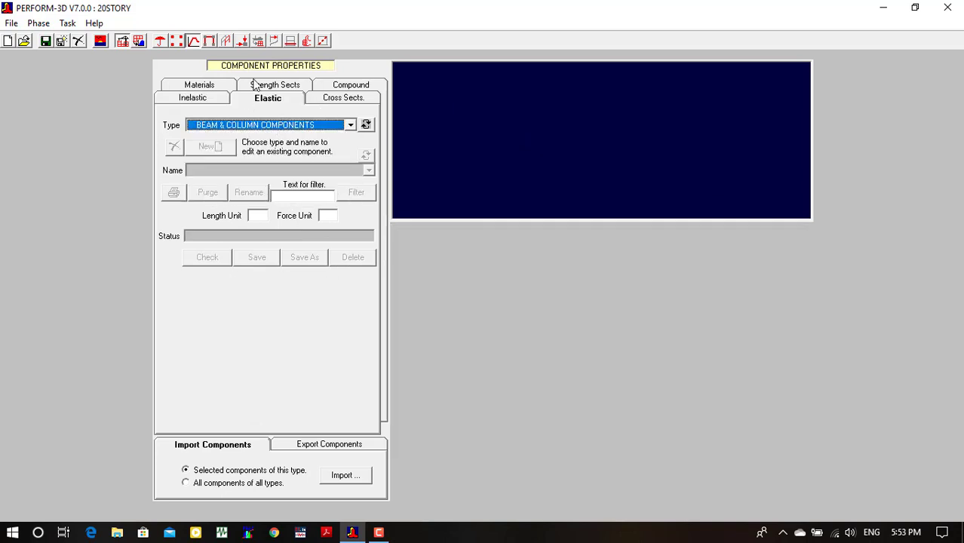
click(255, 85)
click(267, 125)
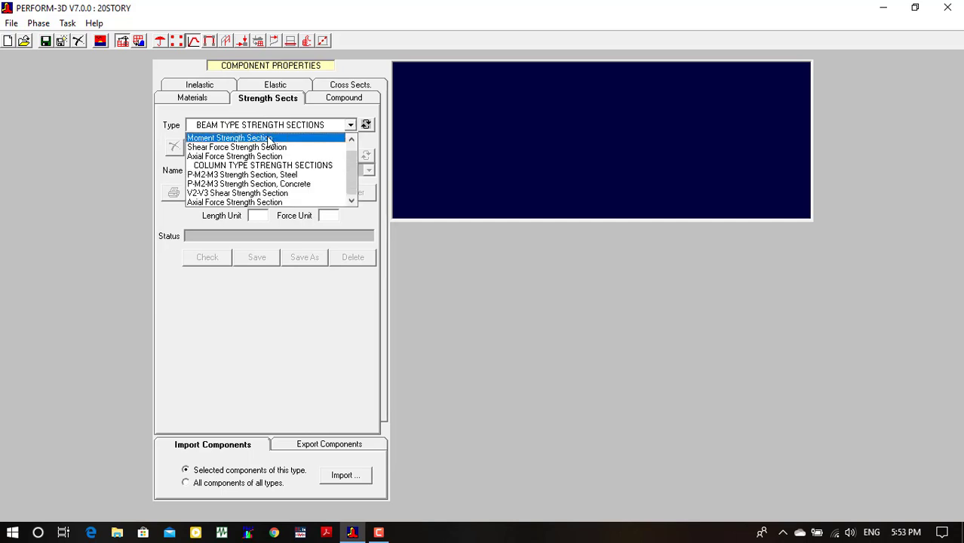
Examine the available elastic component types, from beam and column components to deformation gages.
click(300, 81)
click(297, 86)
click(286, 126)
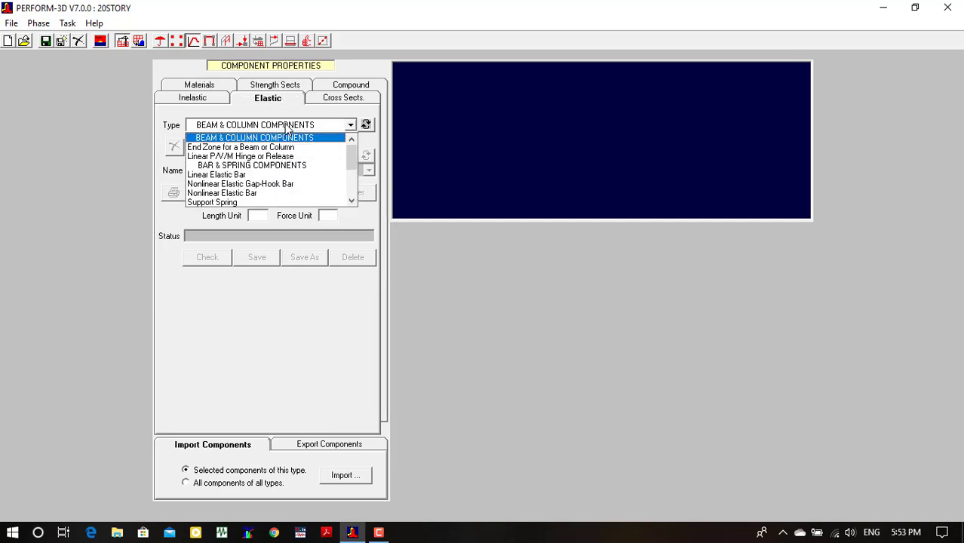
scroll(286, 126, down, 3)
scroll(313, 141, up, 1)
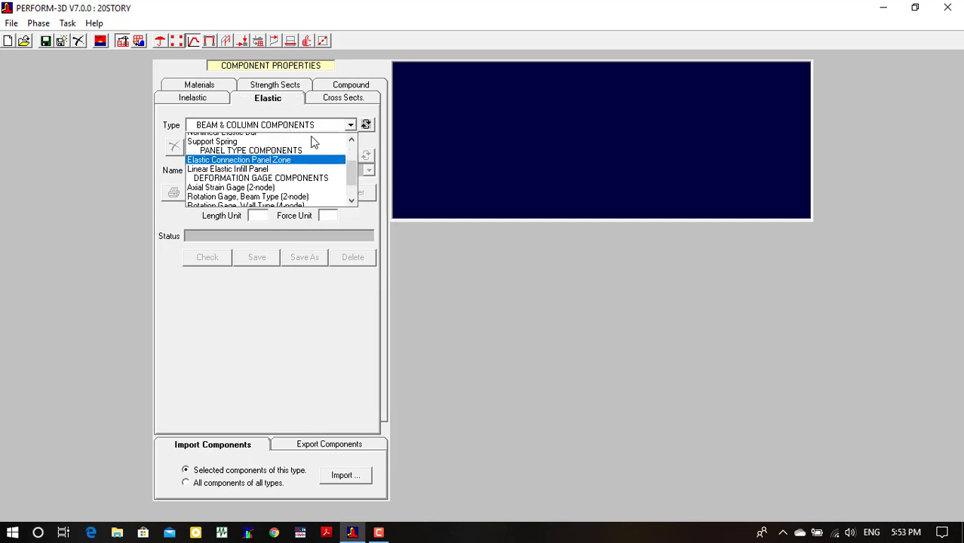
scroll(313, 142, up, 2)
Open the cross section W50 of the Shear Wall, Inelastic Section type for review.
click(341, 98)
click(340, 100)
click(323, 126)
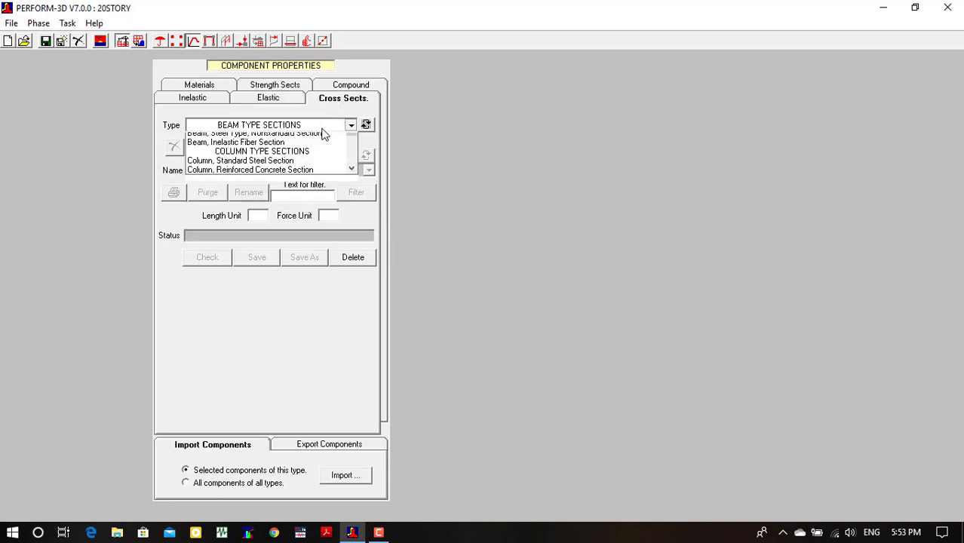
scroll(323, 133, down, 3)
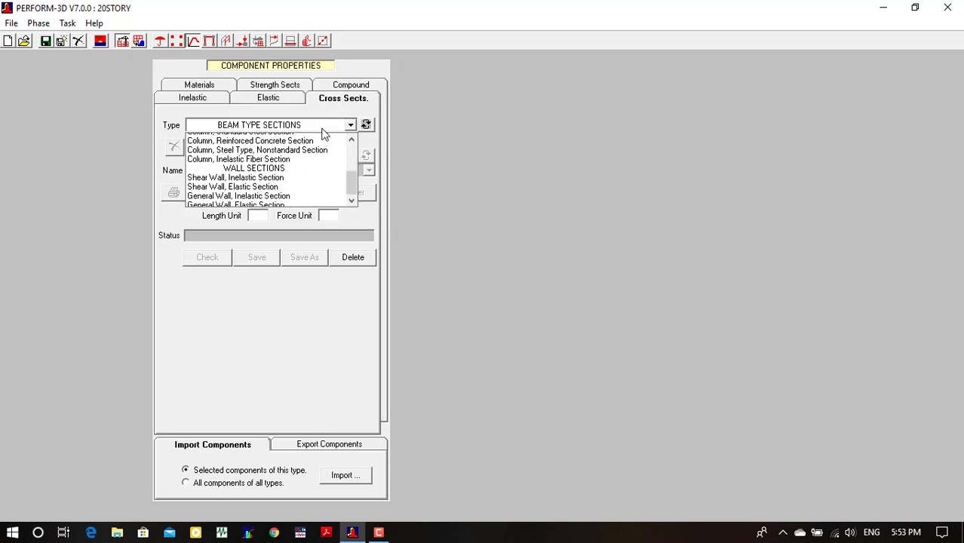
scroll(323, 134, down, 1)
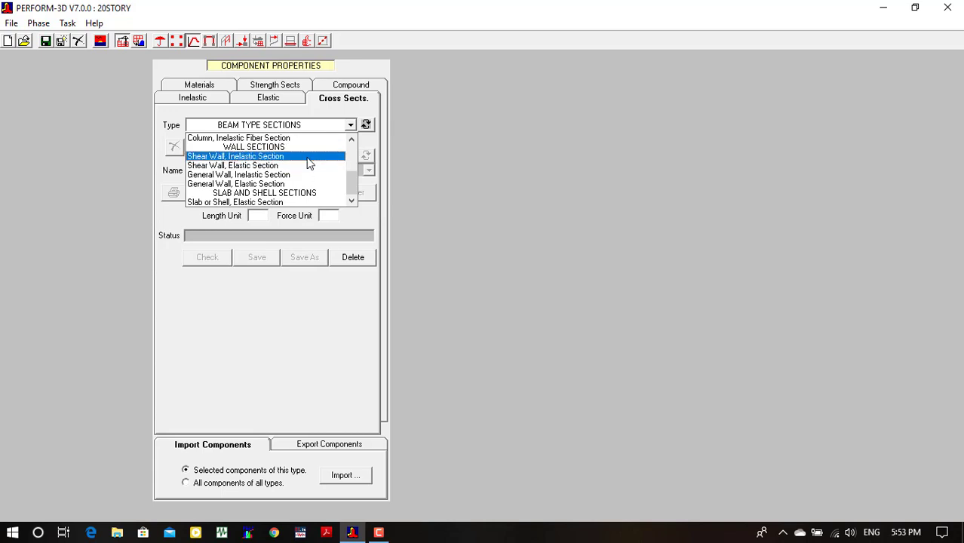
click(309, 156)
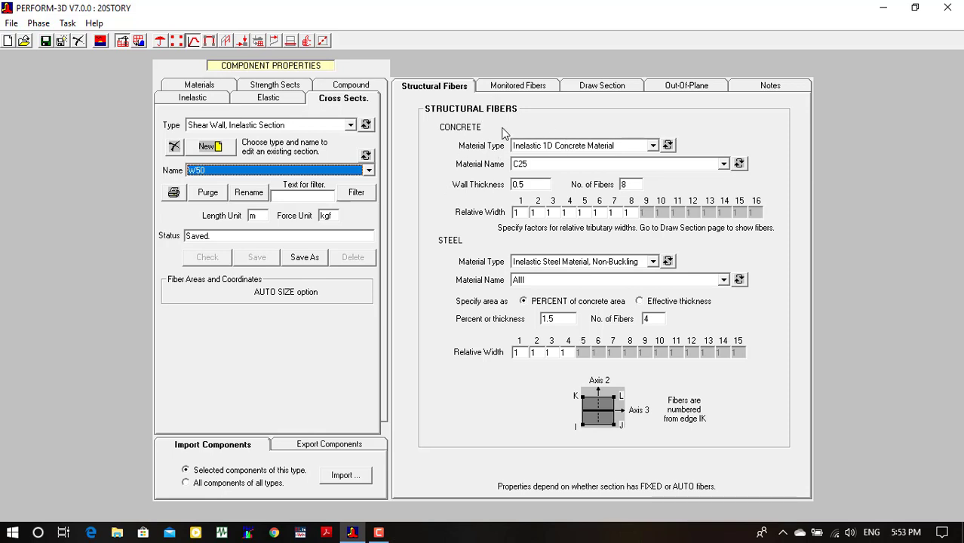
Examine the W50 wall section's monitored fibers, section drawing and out-of-plane bending properties.
click(519, 87)
click(603, 86)
click(673, 89)
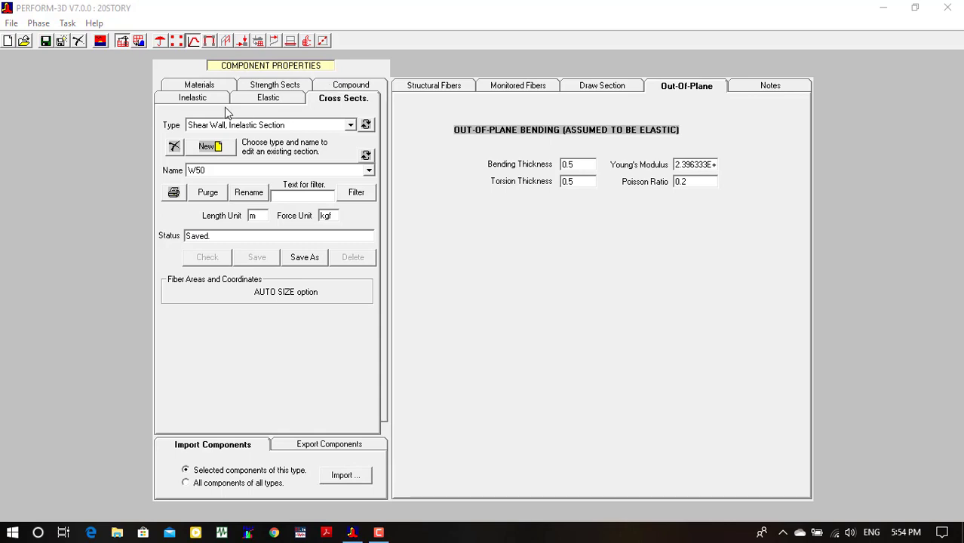
Open the frame member compound component C90x90 to review its basic components.
click(336, 85)
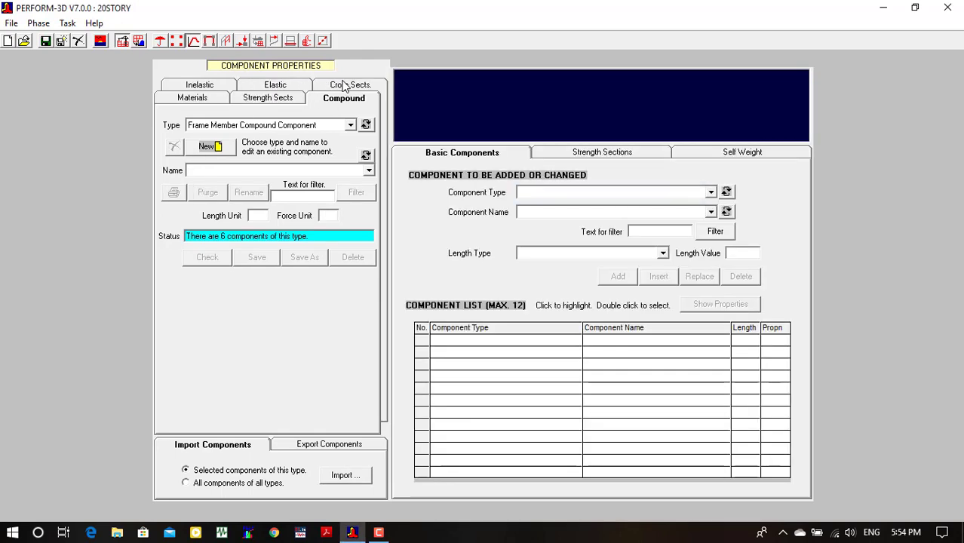
click(343, 85)
click(347, 86)
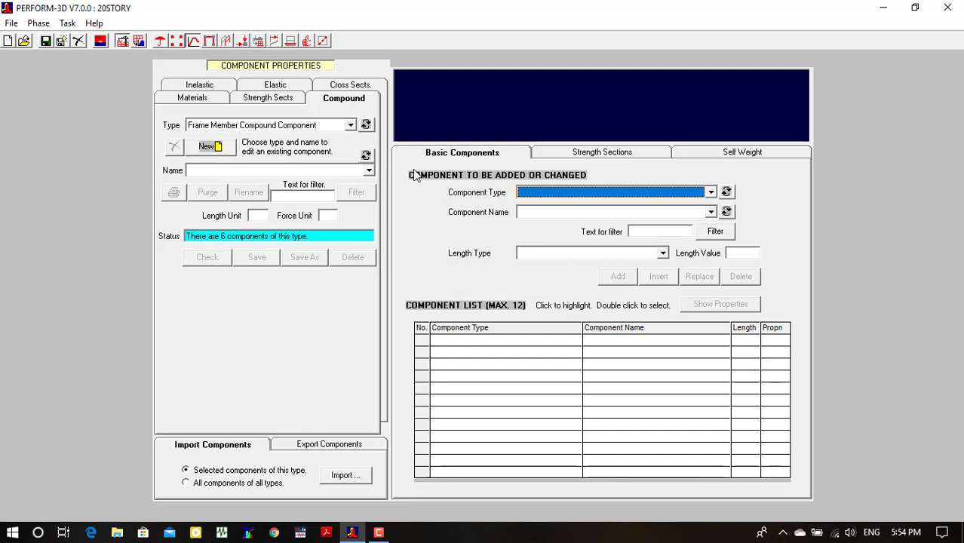
click(292, 171)
click(293, 171)
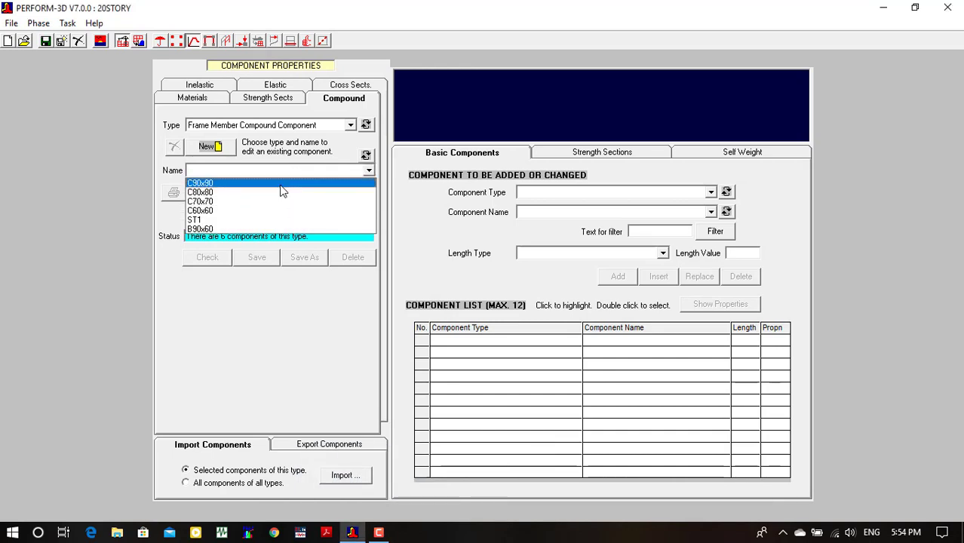
click(280, 185)
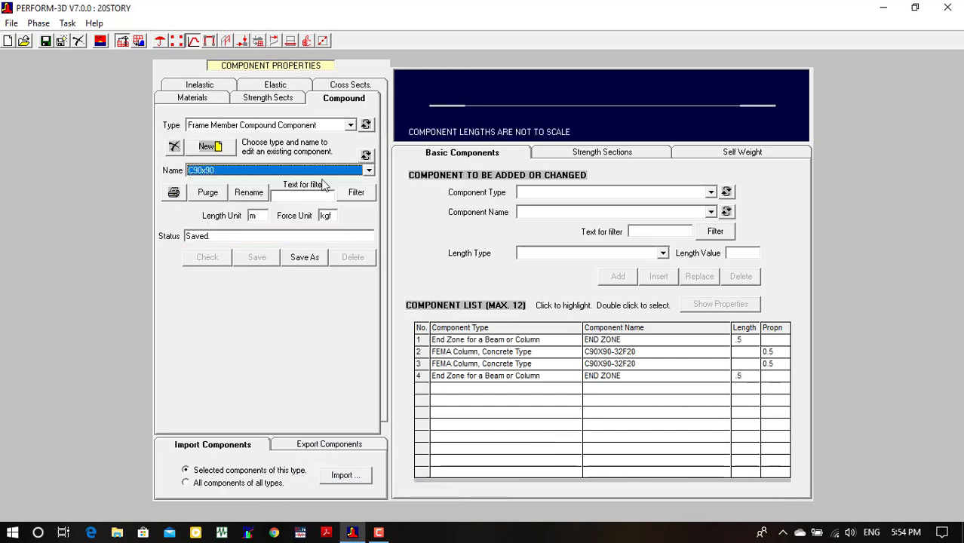
Examine the basic components of compound component C90x90 and switch to the Shear Wall Compound Component type.
click(595, 364)
click(652, 341)
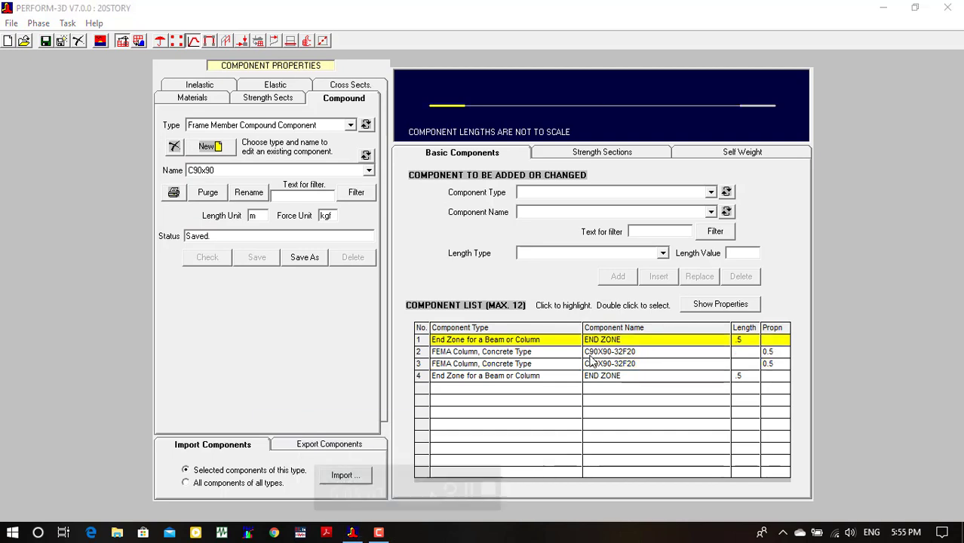
click(284, 172)
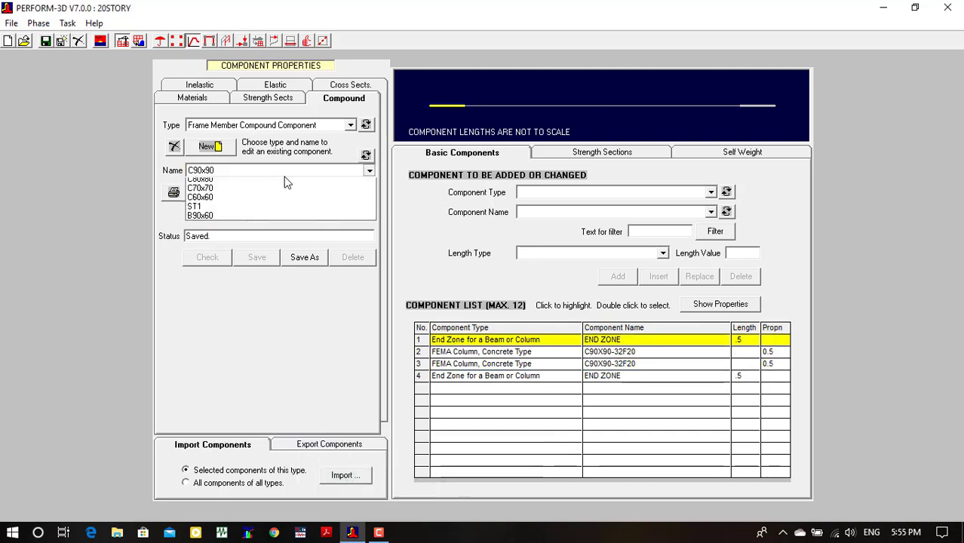
click(366, 156)
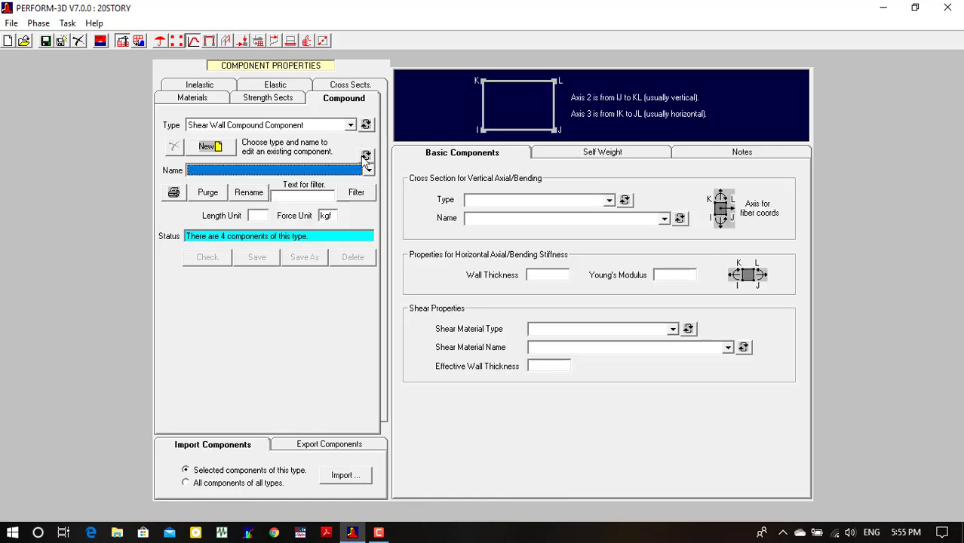
Open the element definitions and review the available element groups and the Column group's component assignment settings.
click(213, 41)
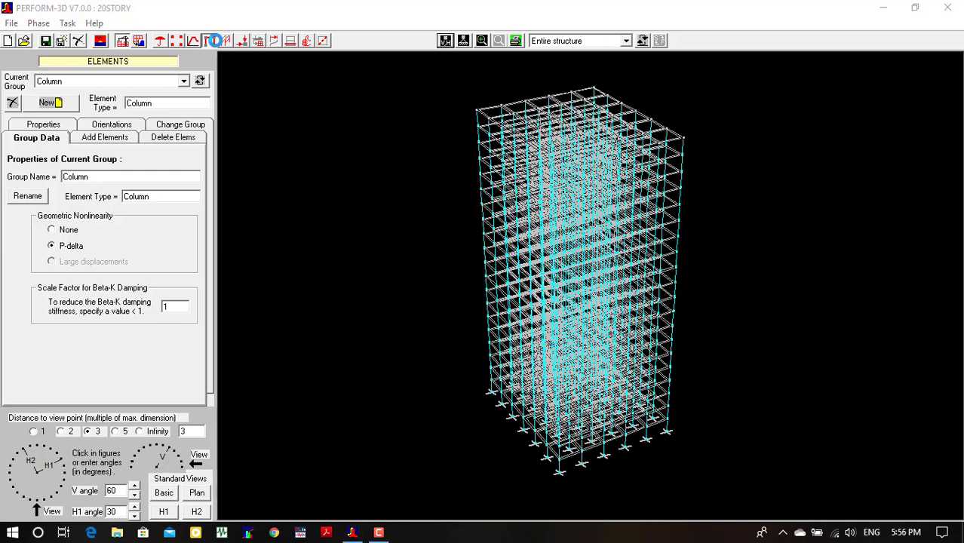
click(154, 82)
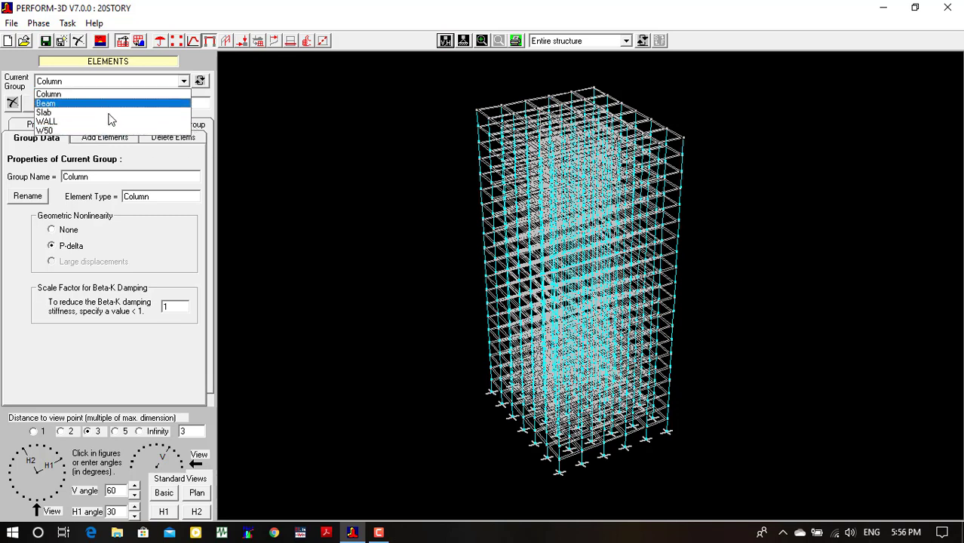
click(392, 148)
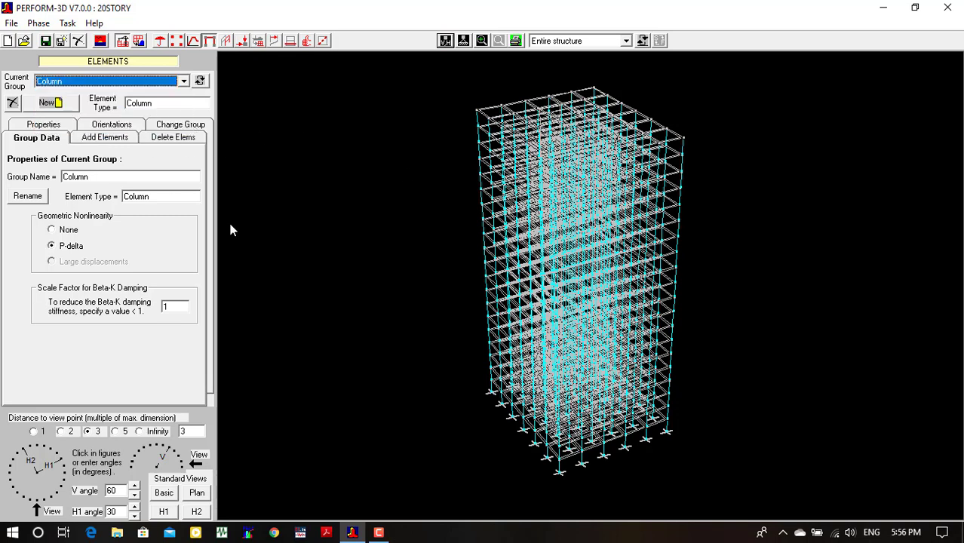
click(31, 125)
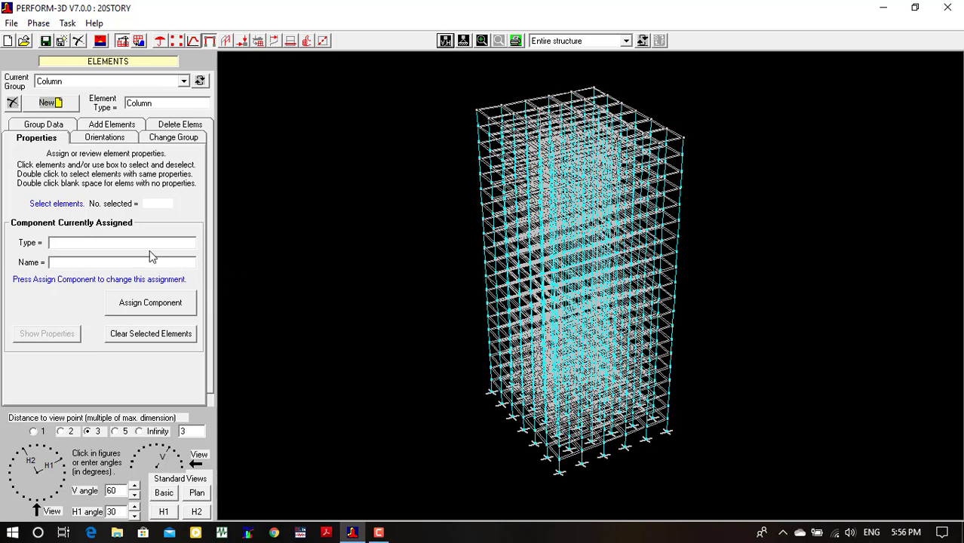
click(527, 289)
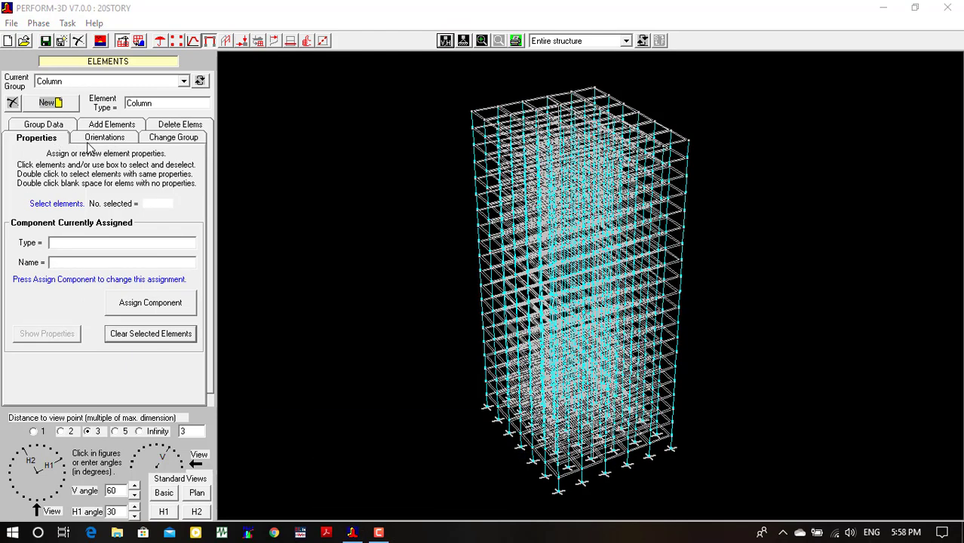
Review the local axis orientations of the Column, Beam, Slab, WALL and W50 element groups in turn.
click(88, 140)
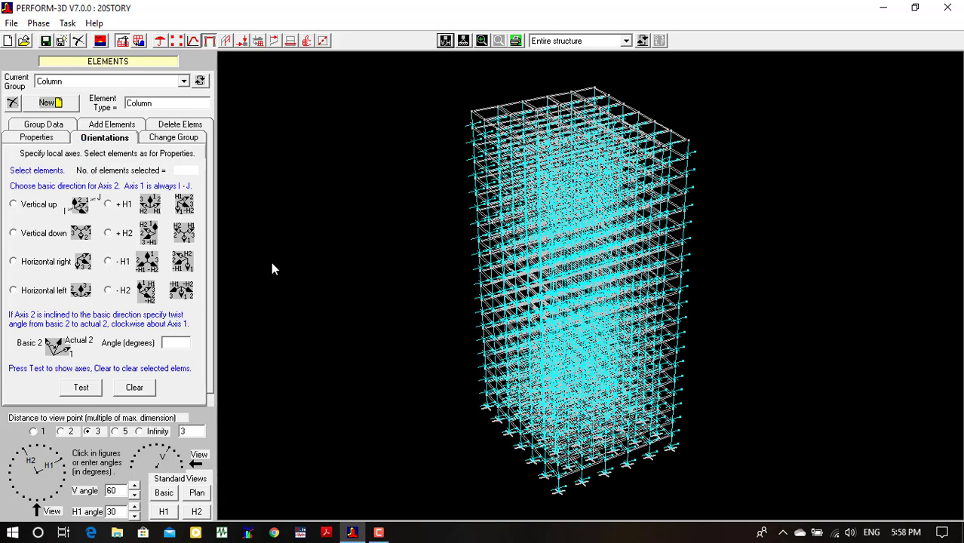
click(200, 80)
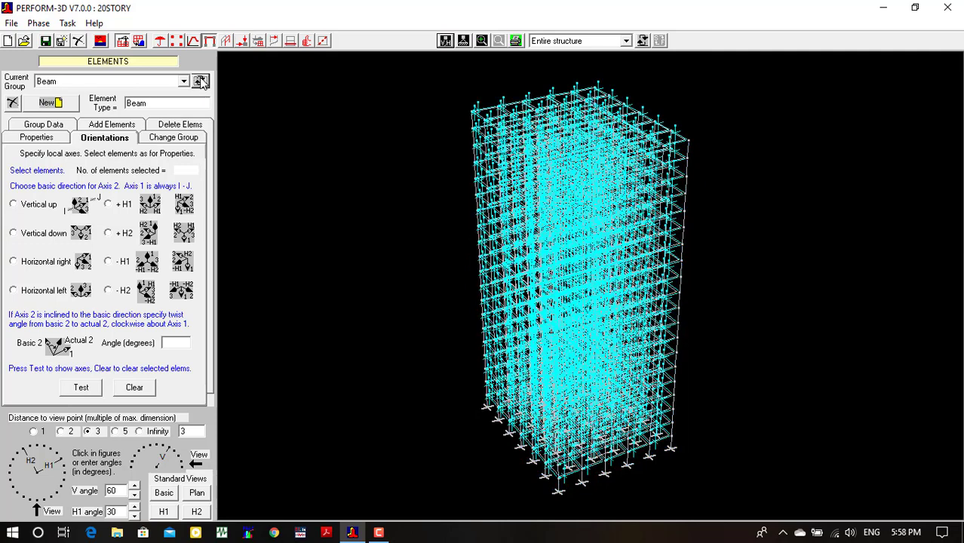
click(200, 81)
click(200, 81)
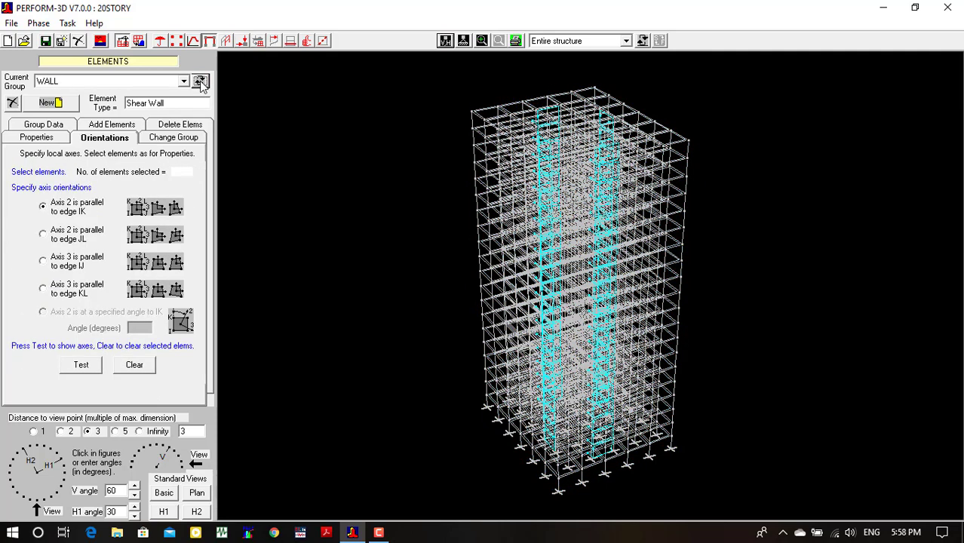
click(200, 80)
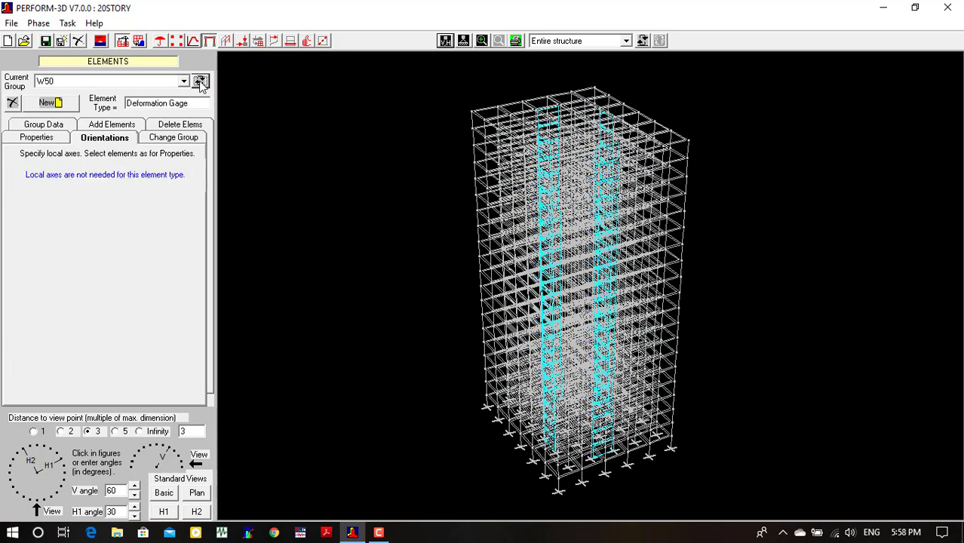
Open the frame definitions and cycle through the lettered and numbered vertical frames, starting at frame A.
click(223, 43)
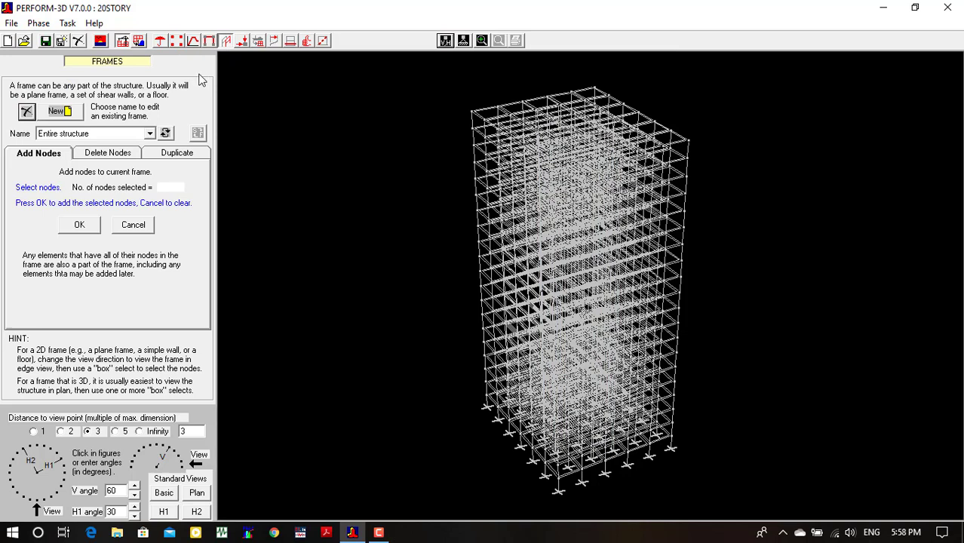
click(166, 133)
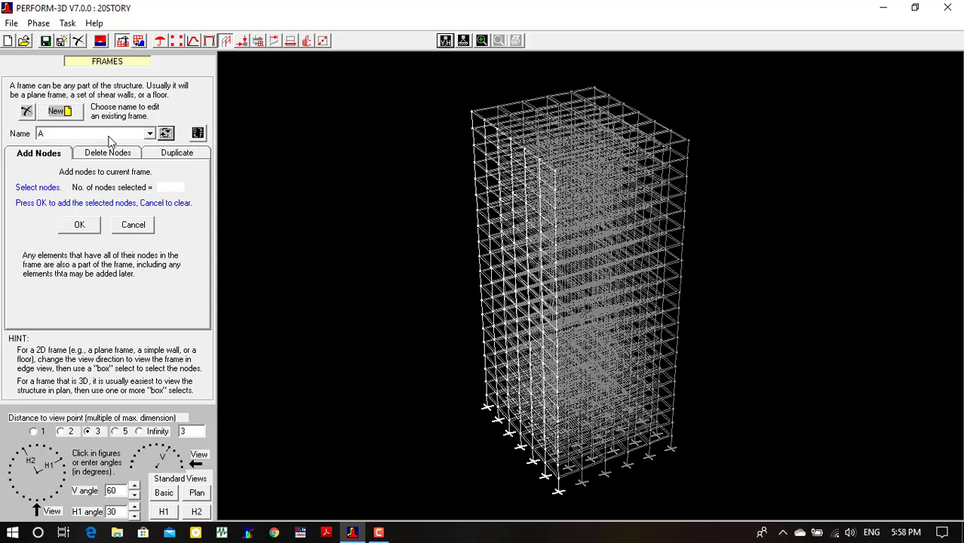
click(165, 133)
click(166, 134)
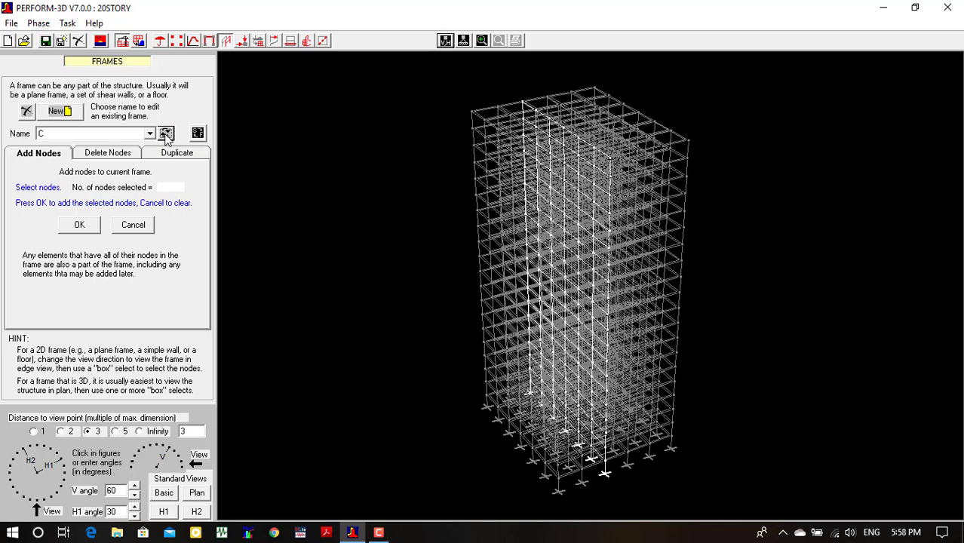
click(166, 134)
click(166, 133)
click(166, 134)
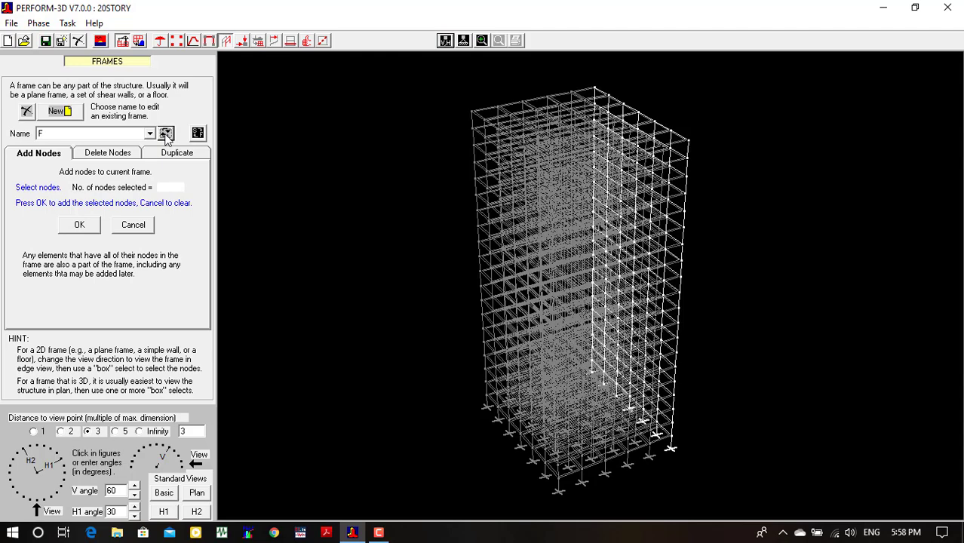
click(166, 133)
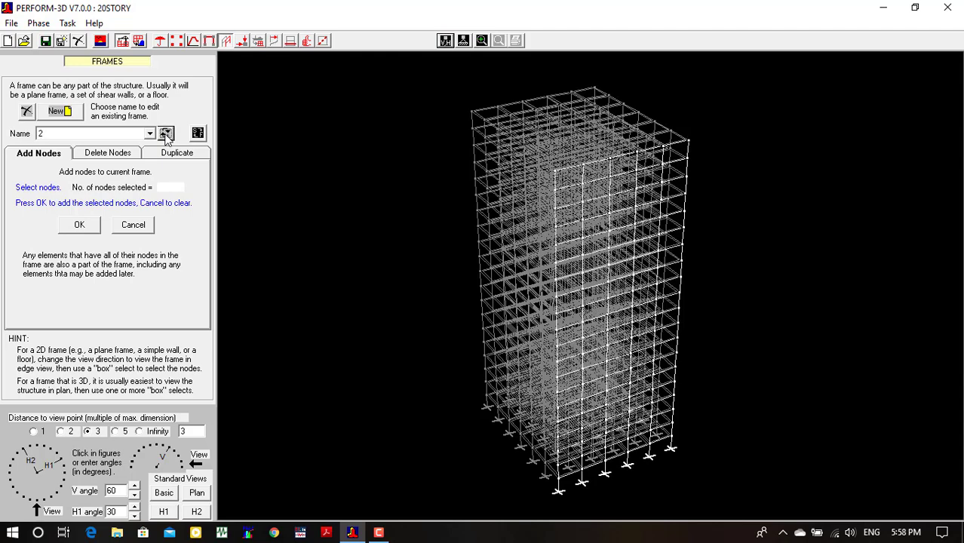
click(166, 133)
click(166, 134)
click(166, 134)
click(166, 133)
Cycle through the horizontal floor frames from BASE up to ST19 to review each level.
click(166, 133)
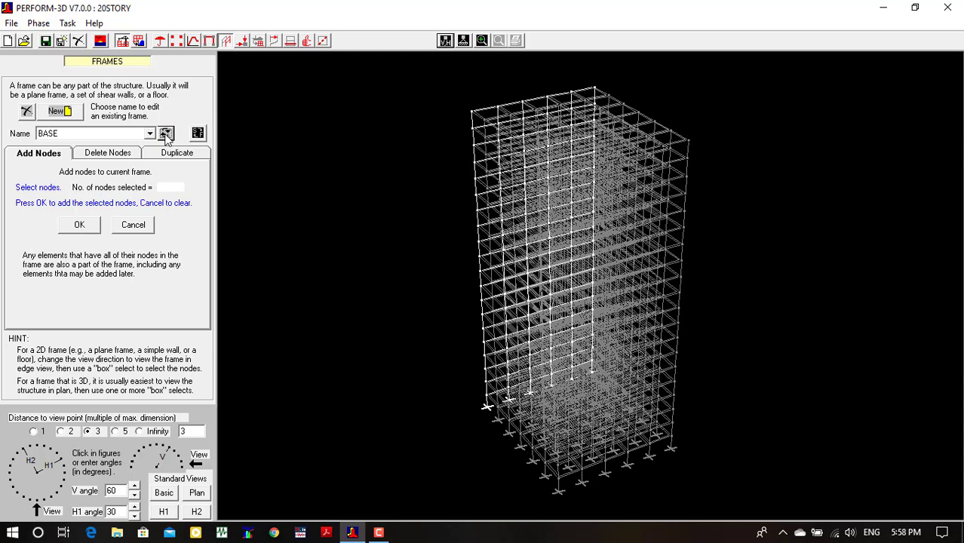
click(166, 134)
click(166, 133)
click(166, 133)
click(166, 134)
click(166, 134)
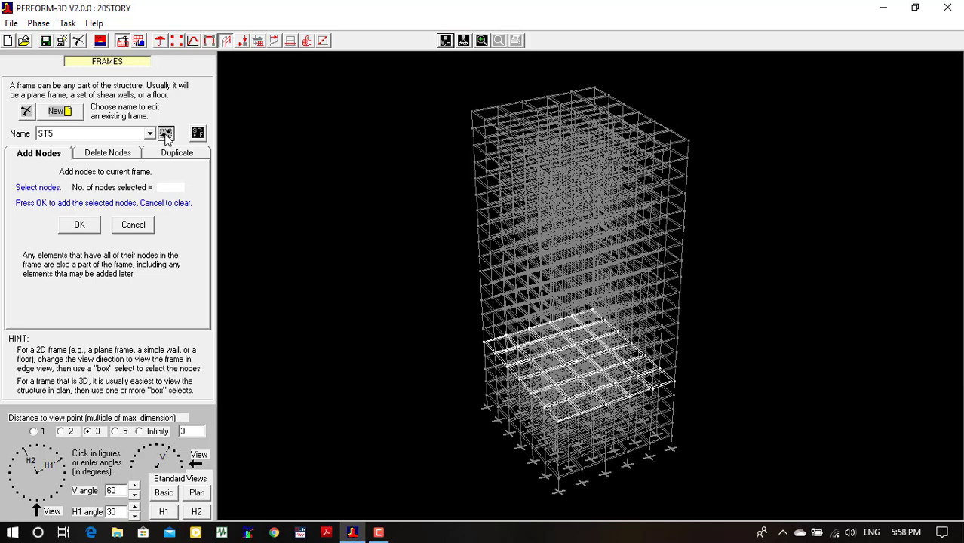
click(166, 133)
click(166, 133)
click(166, 134)
click(166, 134)
click(166, 133)
click(166, 133)
click(166, 134)
click(166, 134)
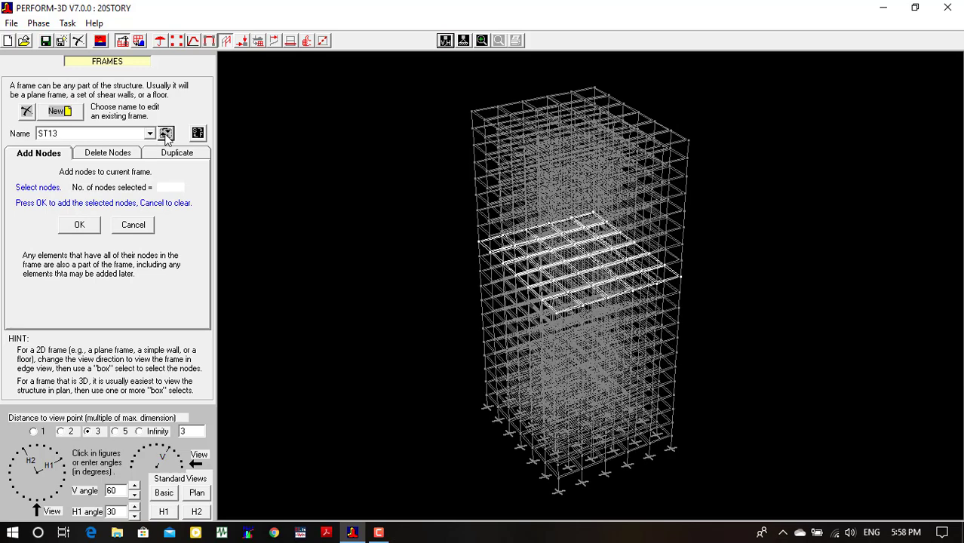
click(165, 133)
click(166, 133)
click(166, 133)
click(166, 133)
click(166, 133)
click(166, 134)
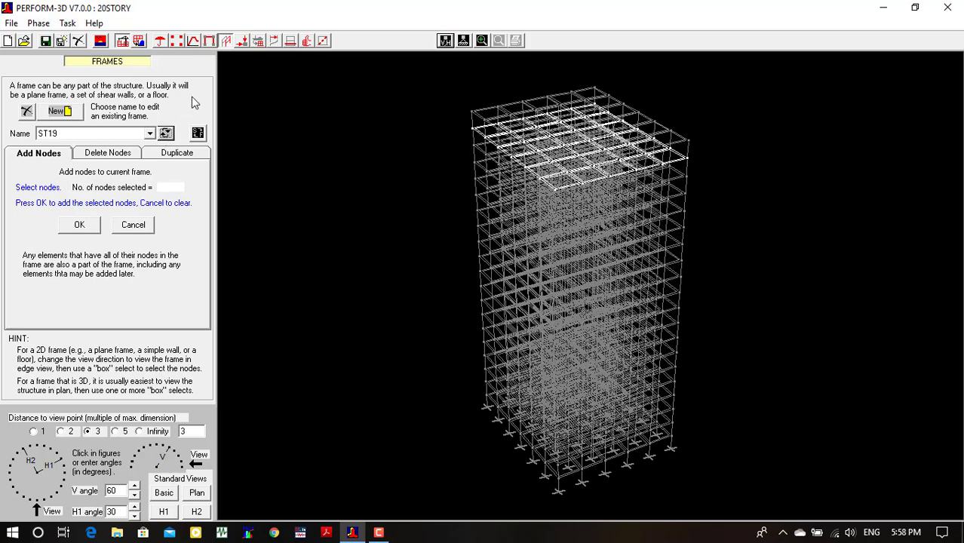
Open the load patterns and review the STAIR nodal load pattern.
click(243, 43)
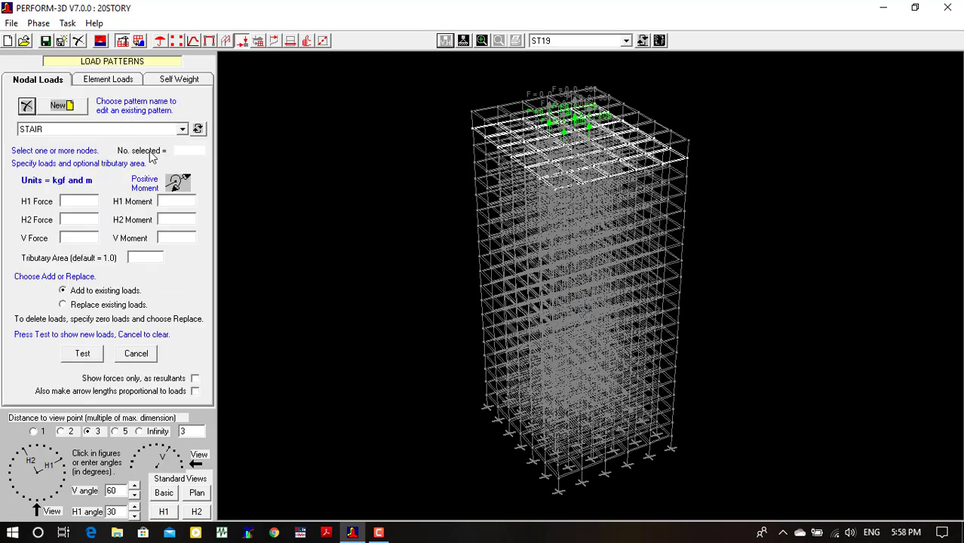
click(198, 129)
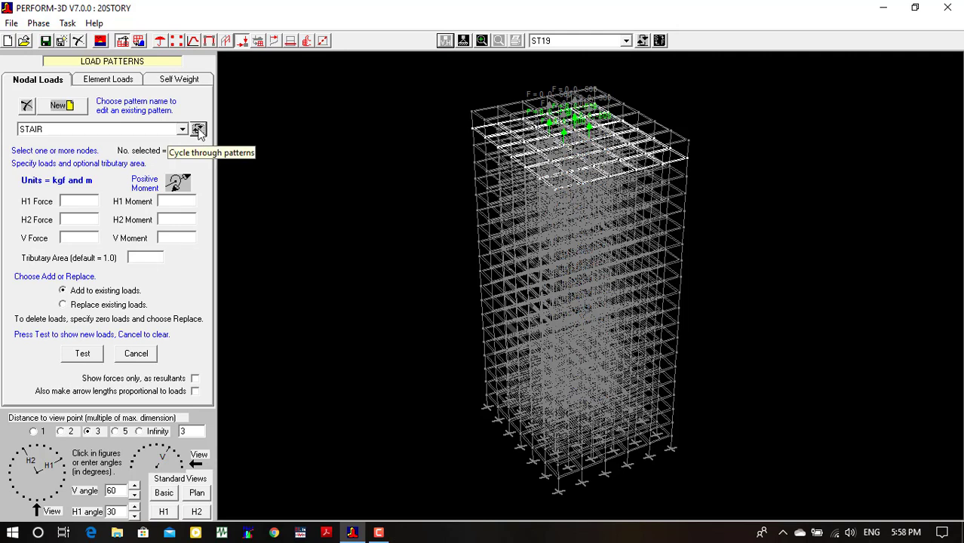
click(198, 130)
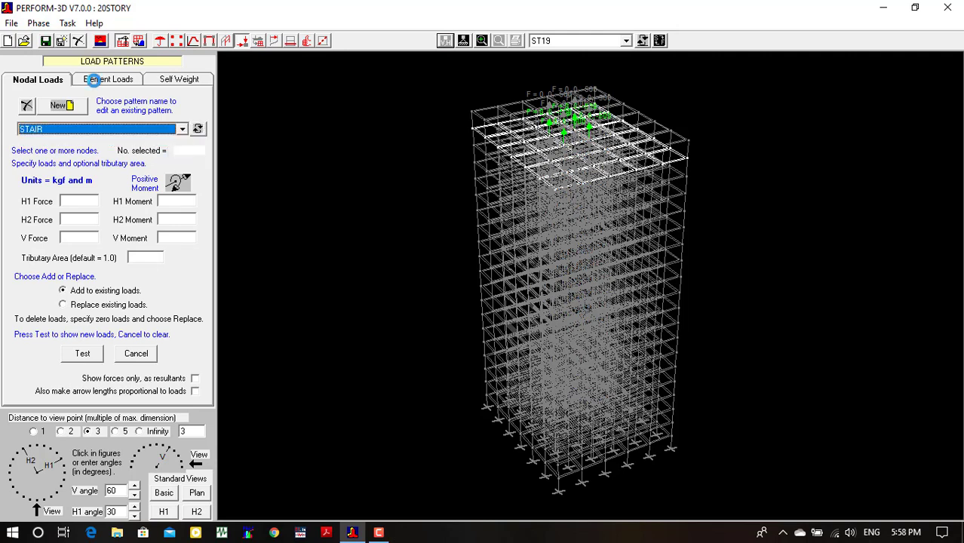
Switch to the element loads and display the entire structure instead of frame ST19.
click(93, 80)
click(555, 41)
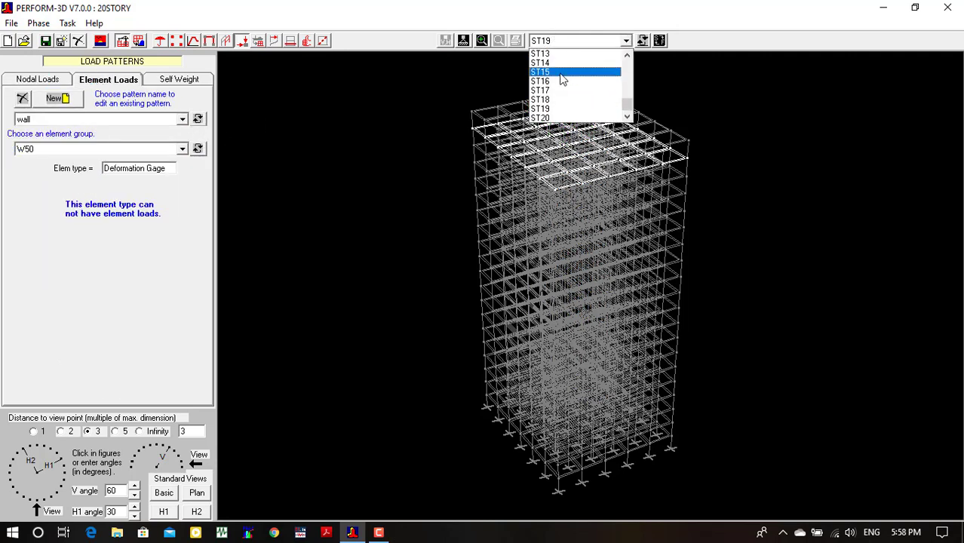
scroll(561, 79, up, 5)
scroll(562, 78, up, 3)
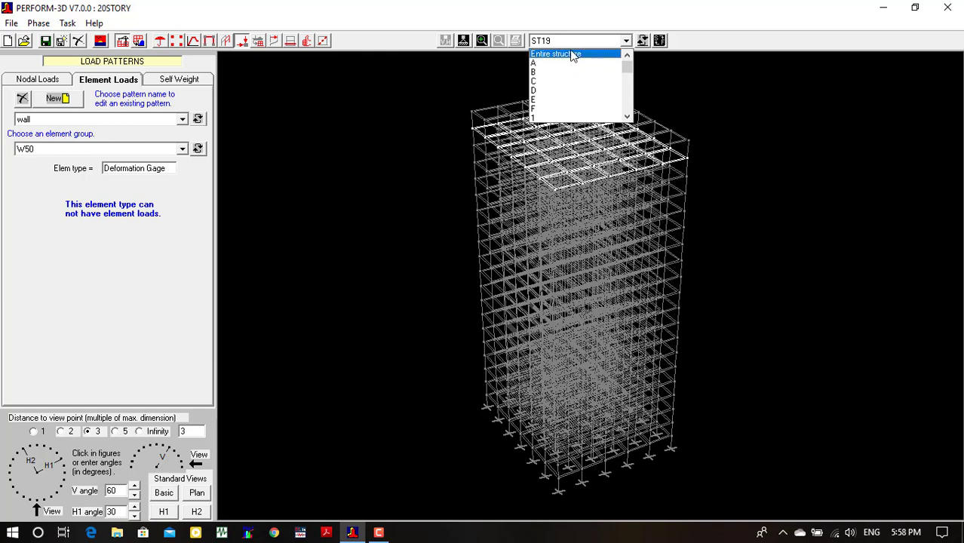
click(571, 55)
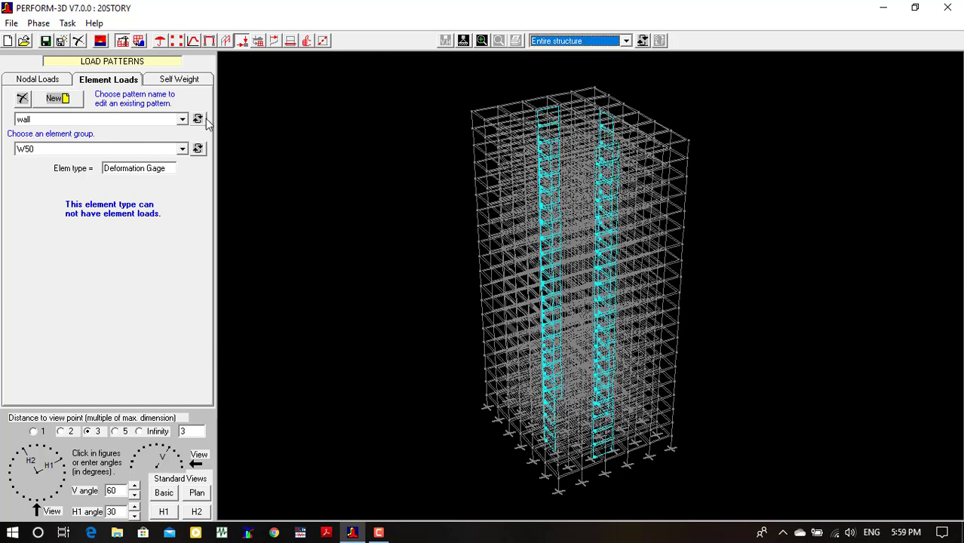
Review the gravity distributed loads of the Beam group's subgroup 1 in the DL+LL element load pattern.
click(198, 120)
click(168, 149)
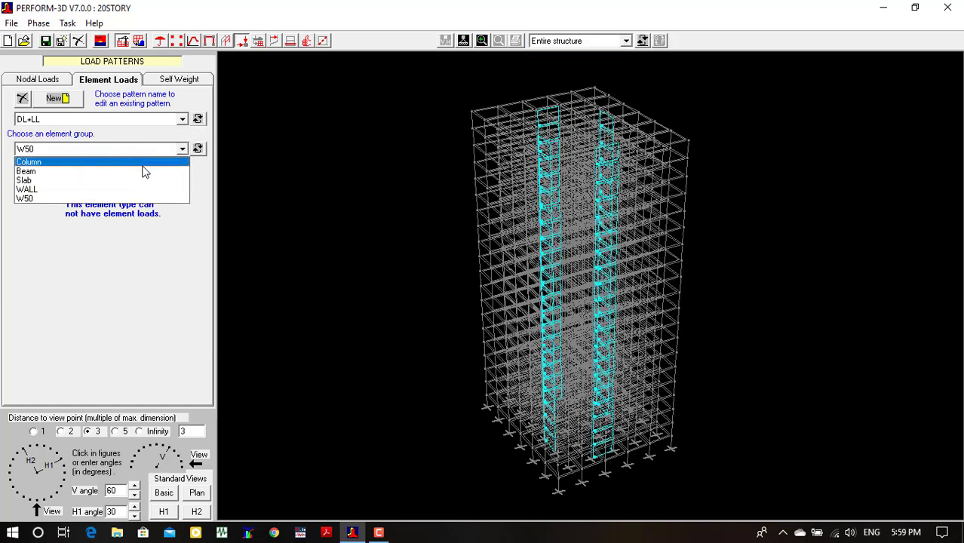
click(148, 160)
click(132, 151)
click(120, 172)
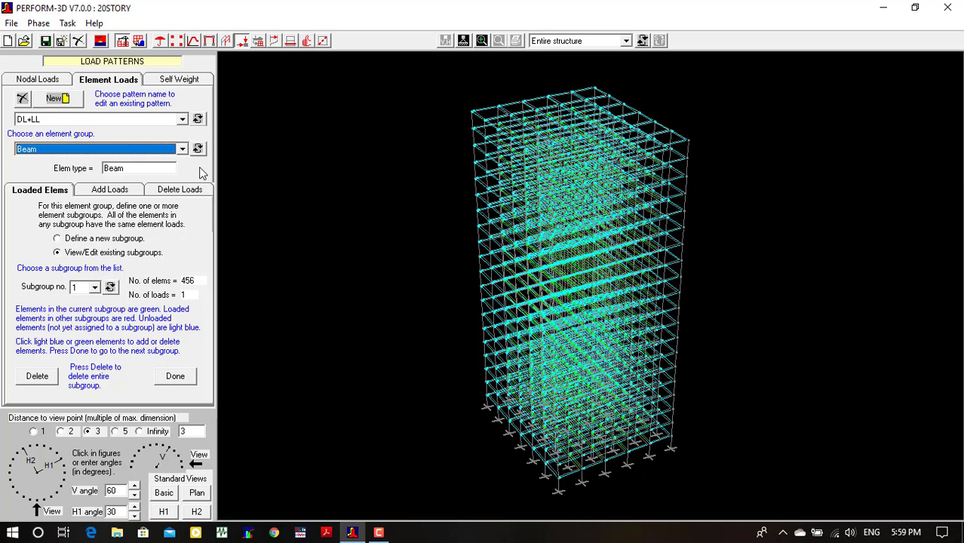
click(103, 192)
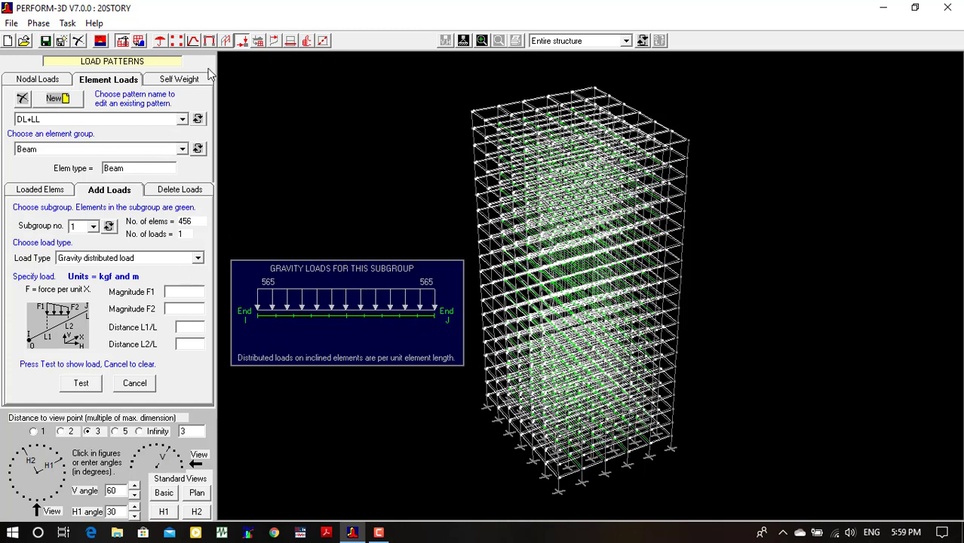
View the structure data import/export options and review the H1DRIFT and H2DRIFT drift definitions.
click(258, 41)
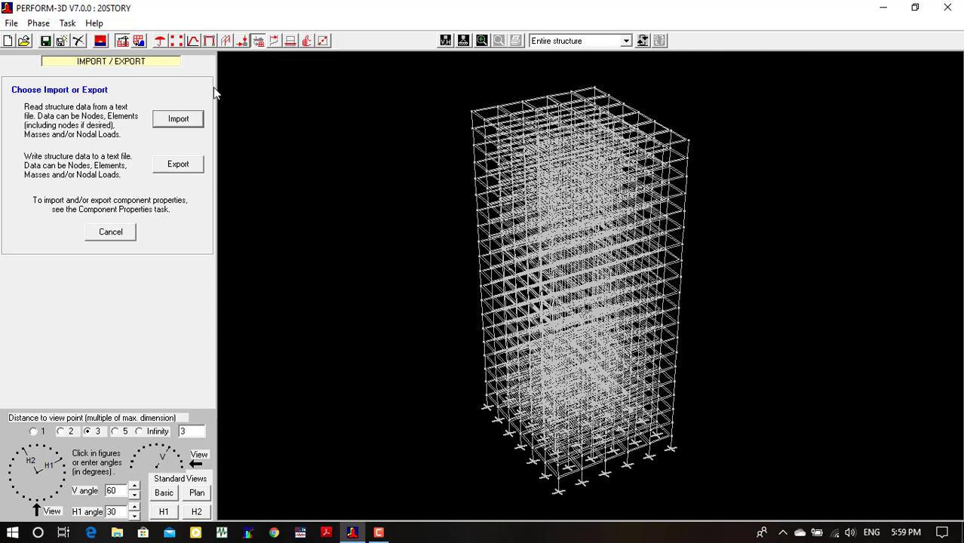
click(282, 43)
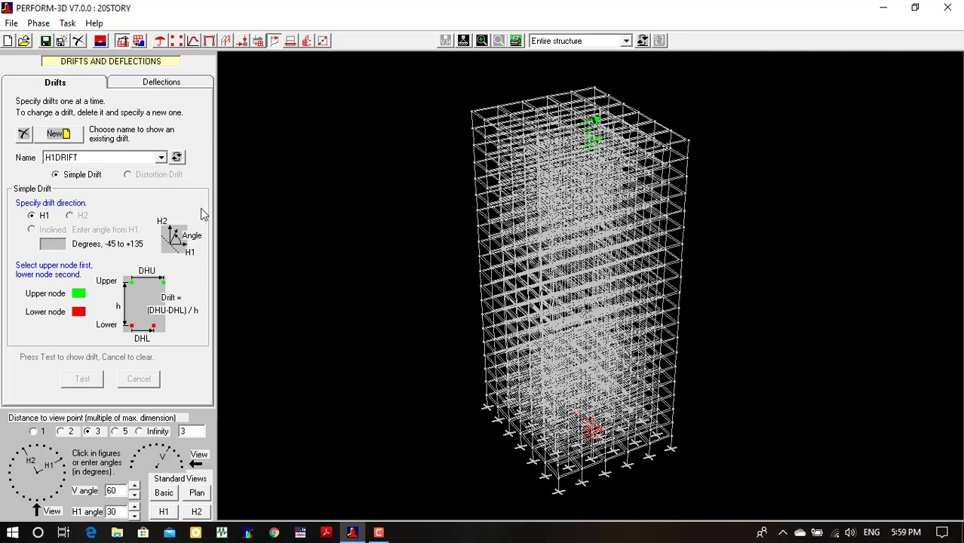
click(176, 156)
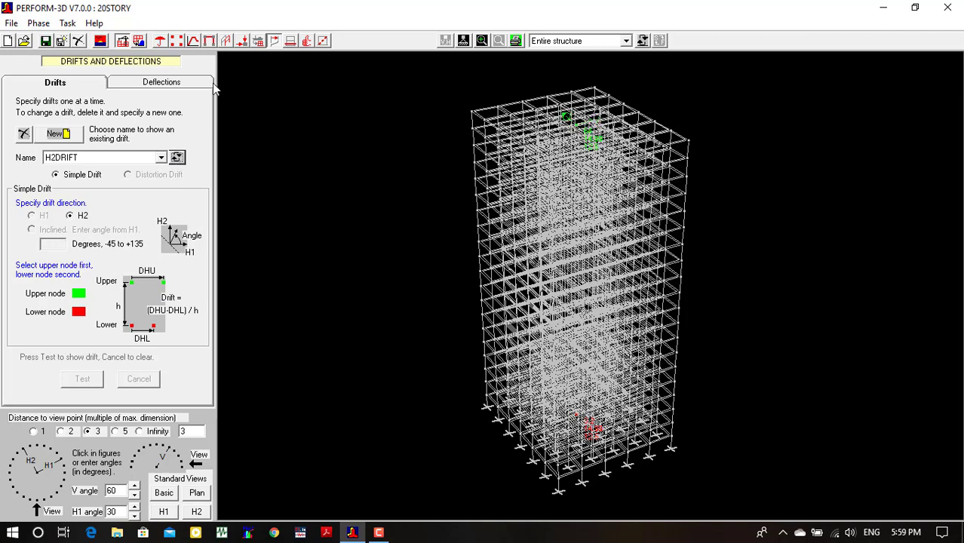
Open the structure sections and review the BaseShear section's element cut settings for the Beam and Slab groups.
click(291, 41)
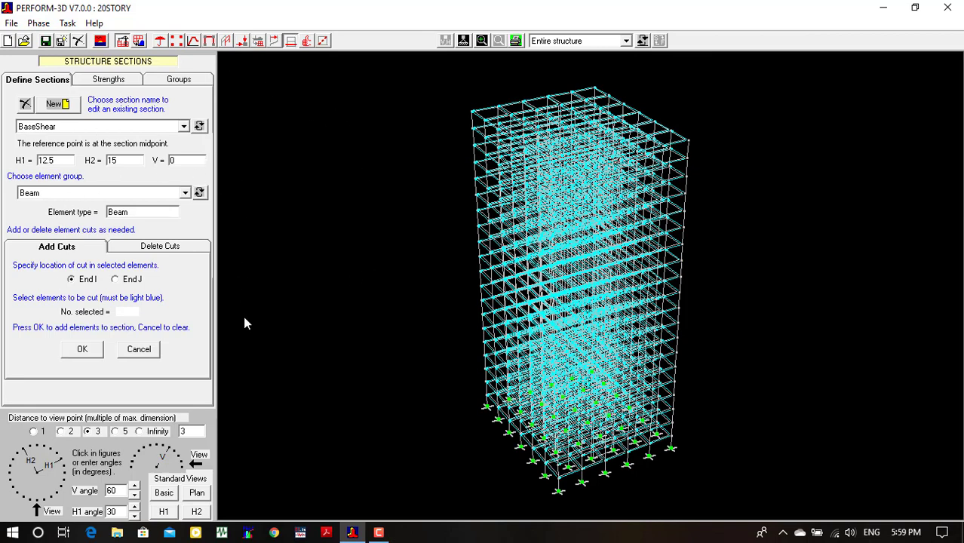
click(194, 129)
click(199, 192)
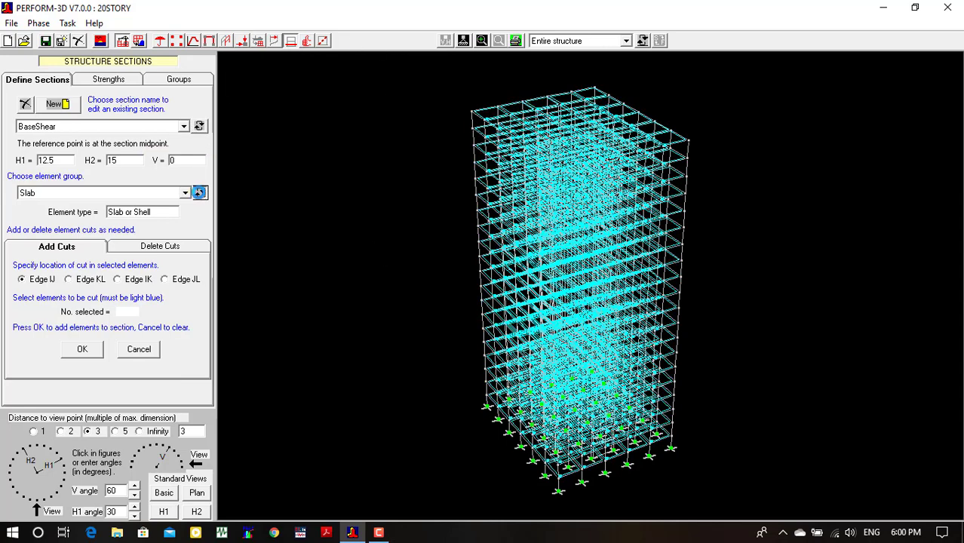
Step through the element groups of the BaseShear structure section to review its cuts for the Column group.
click(200, 193)
click(199, 193)
click(200, 194)
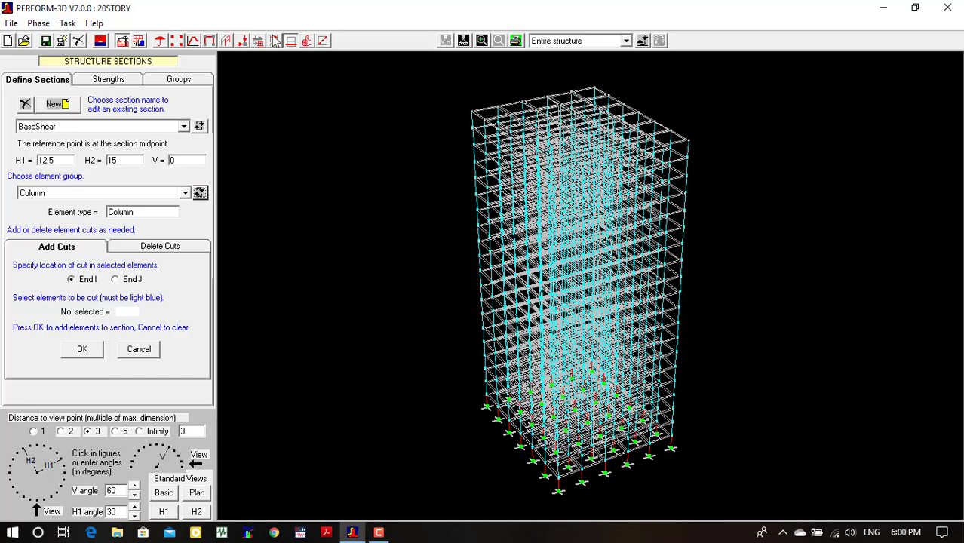
Open the limit states and review the deformation conditions of COL-IO, COL-LS and BEAM-LS.
click(307, 41)
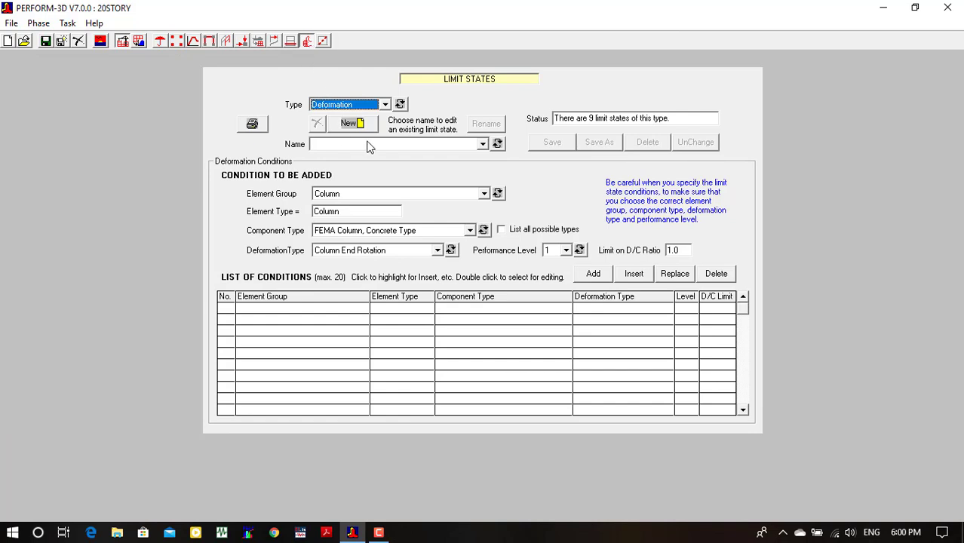
click(370, 145)
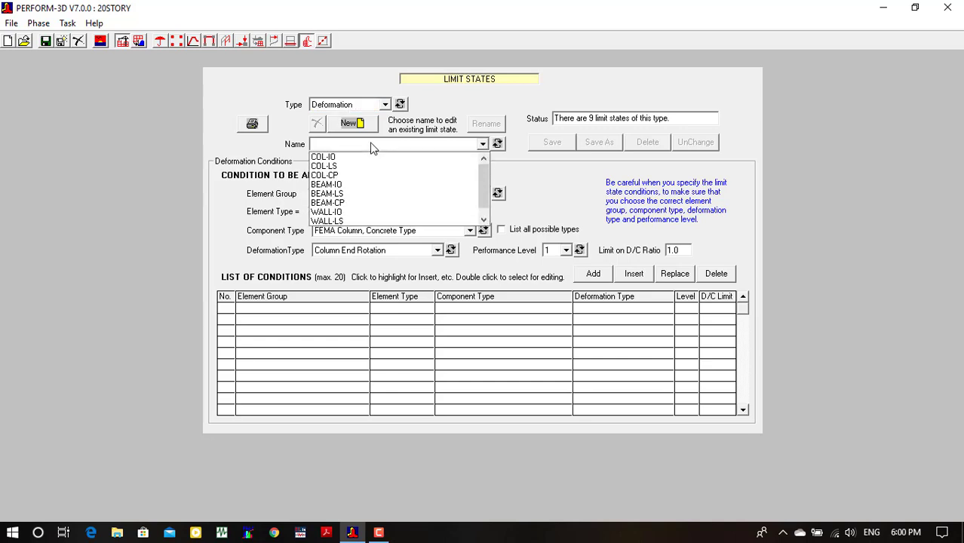
click(378, 165)
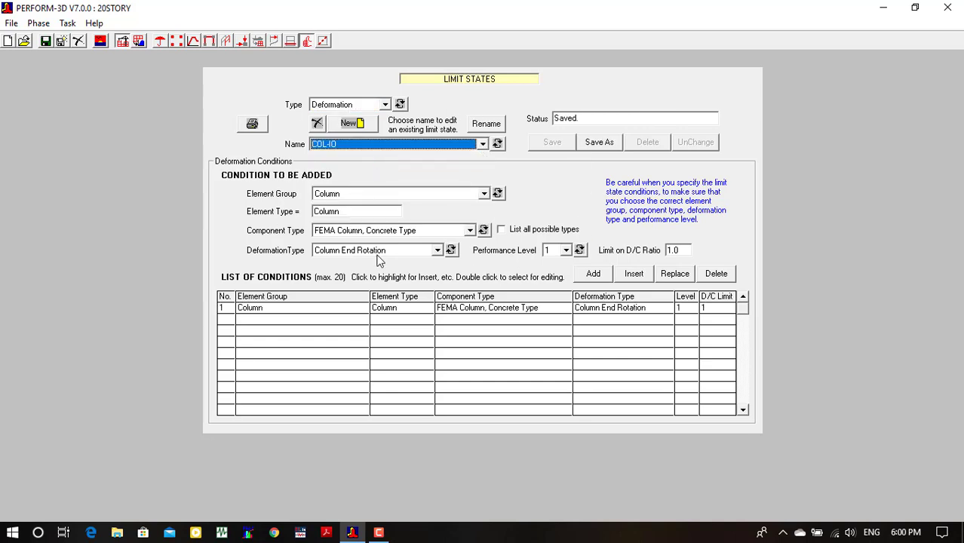
click(362, 145)
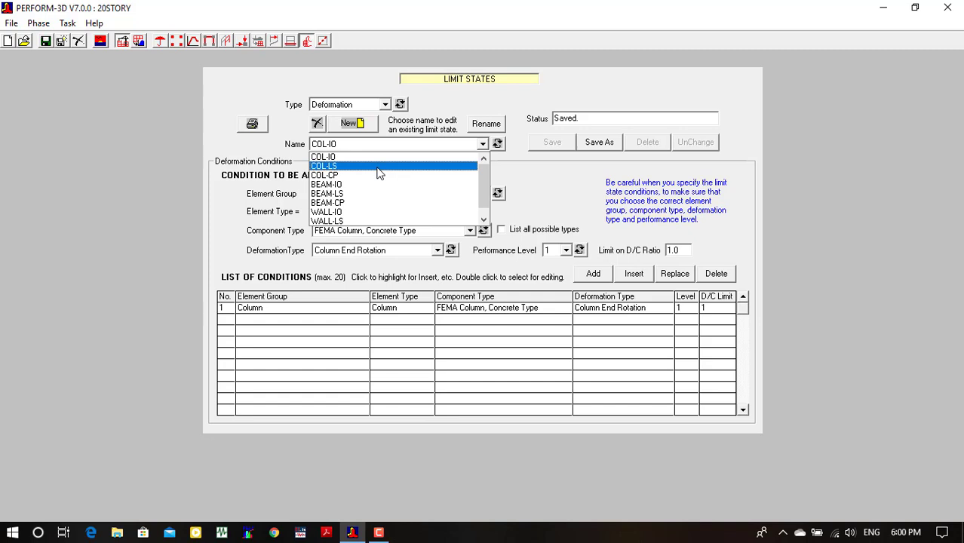
click(379, 173)
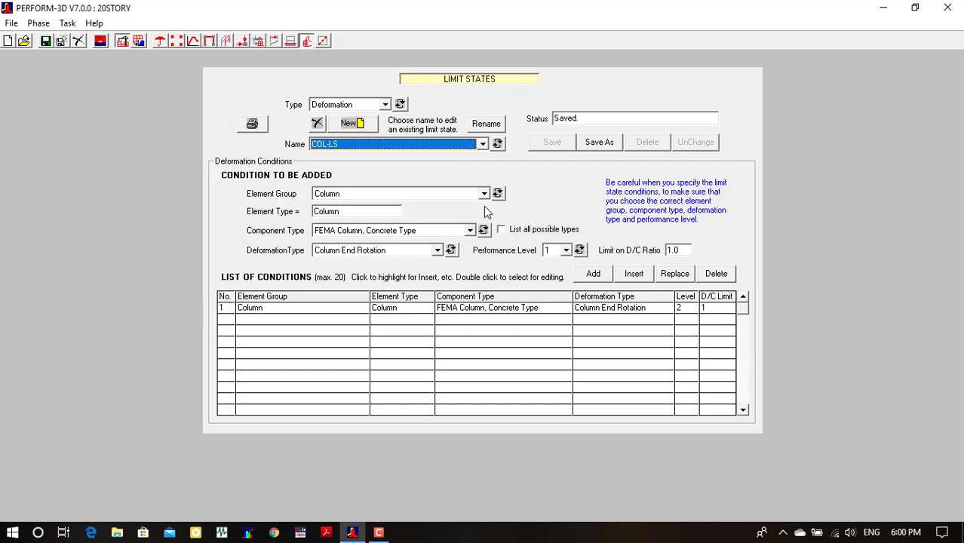
click(443, 146)
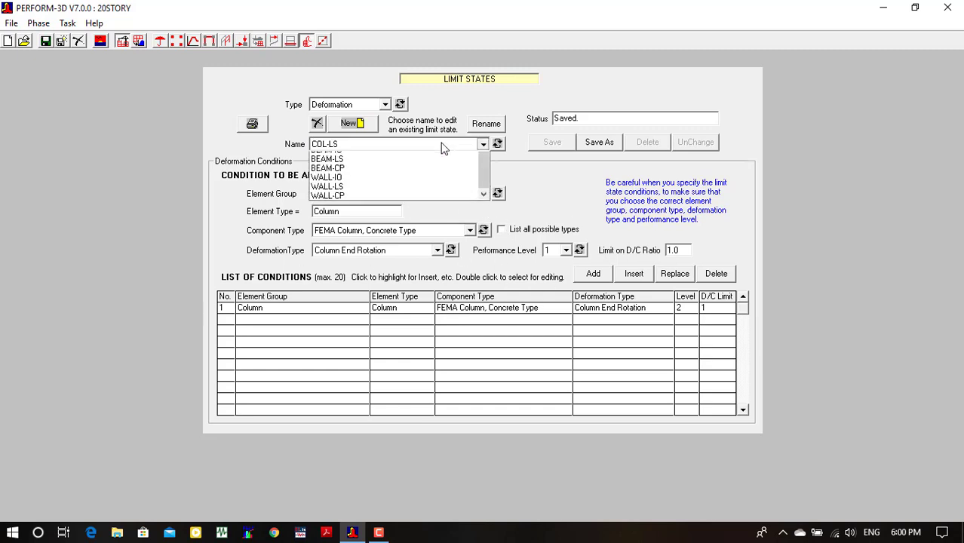
click(423, 183)
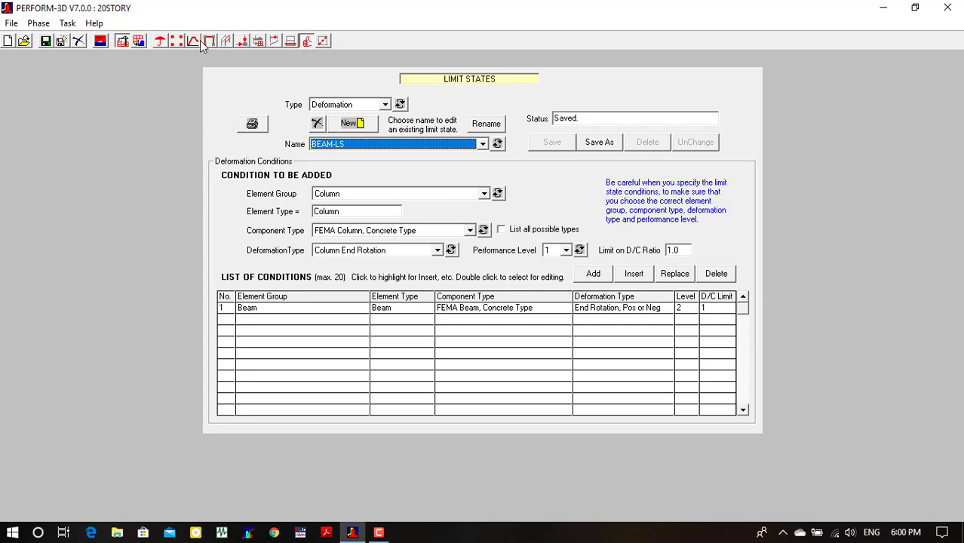
Switch to the analysis phase and review the Gravity load case G1 in the load cases.
click(139, 41)
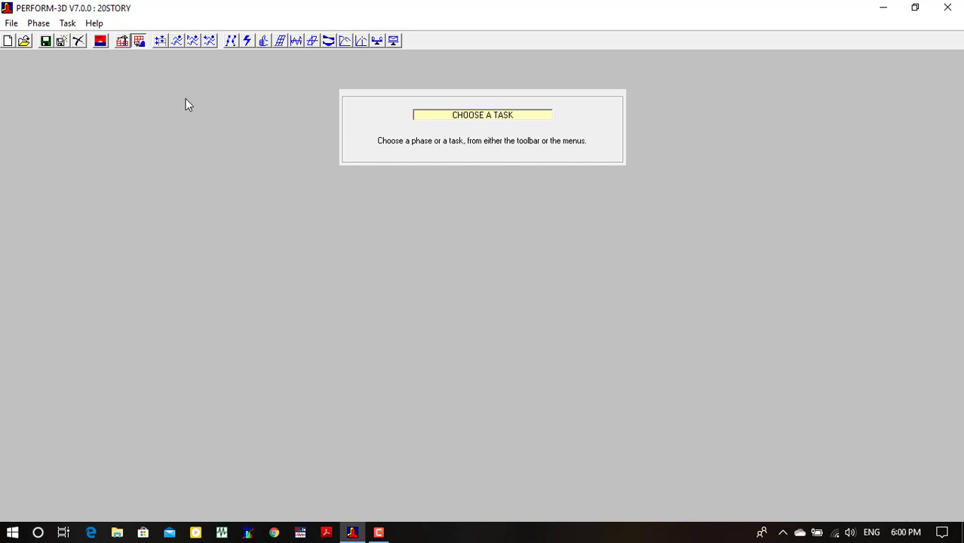
click(159, 45)
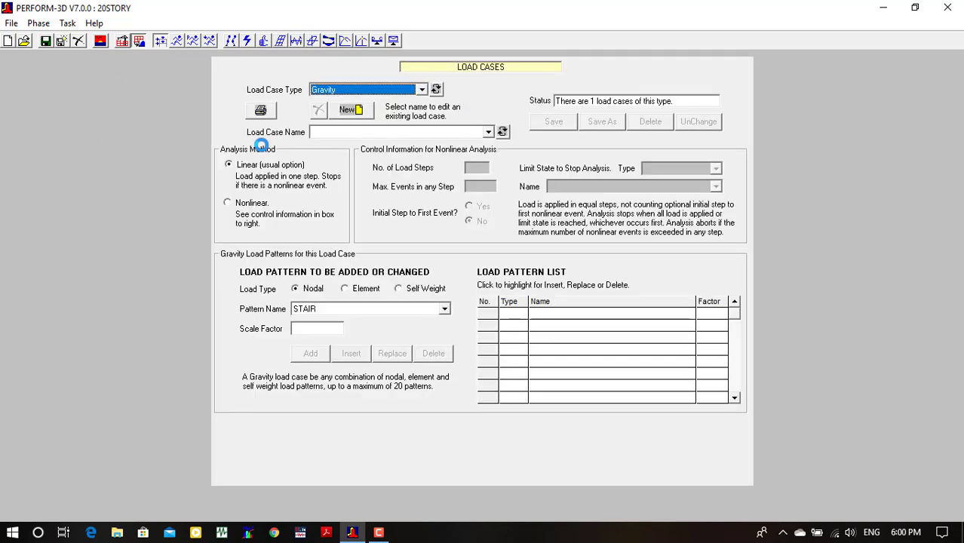
click(404, 89)
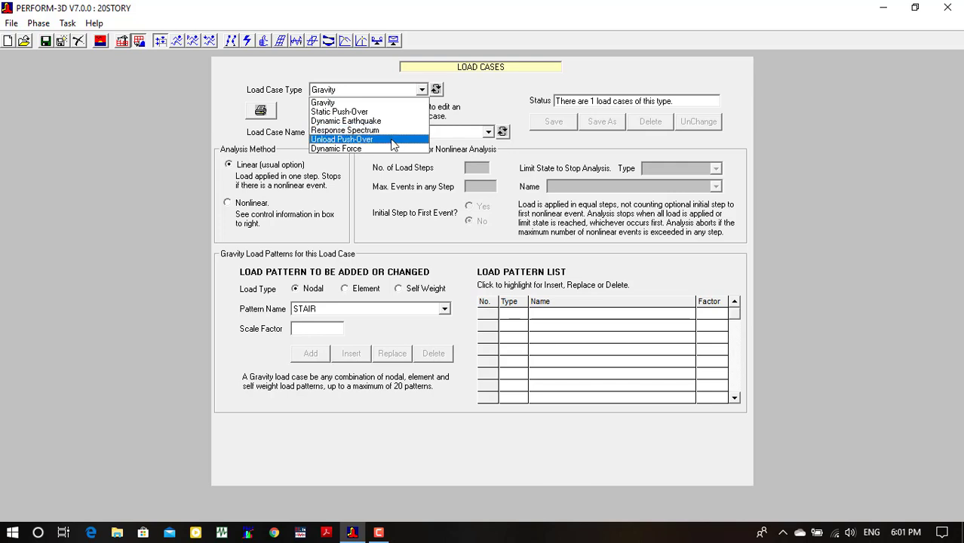
click(351, 102)
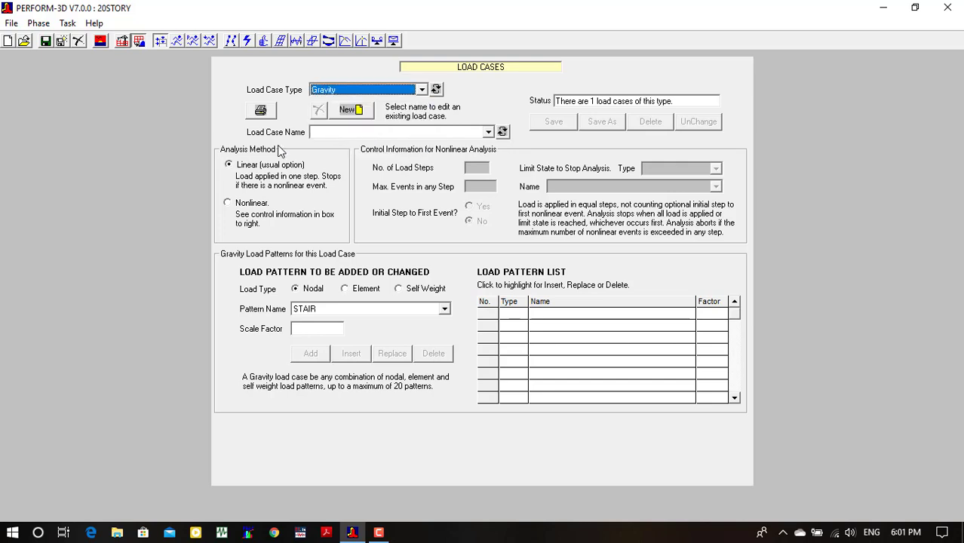
click(411, 132)
click(411, 143)
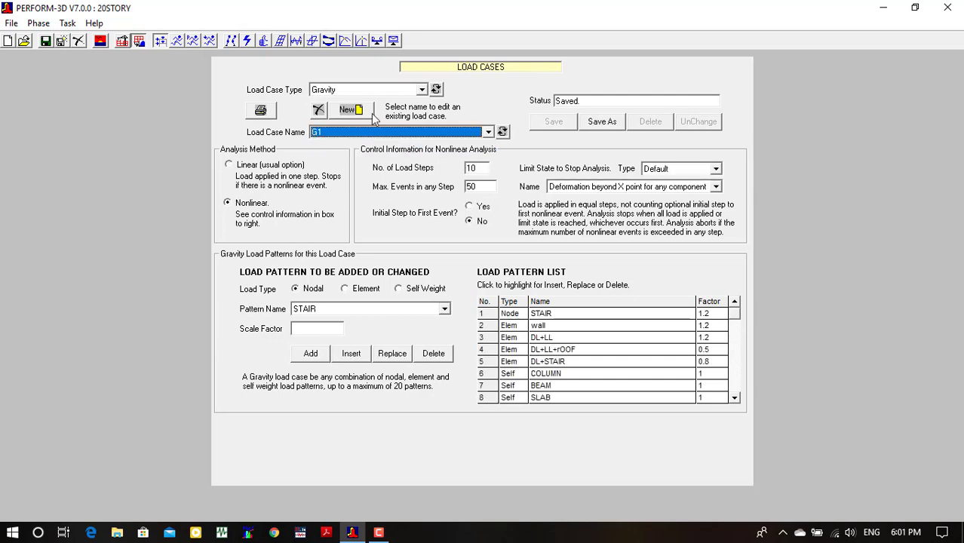
View the Static Push-Over load case settings and check the list of load case types.
click(378, 91)
click(381, 113)
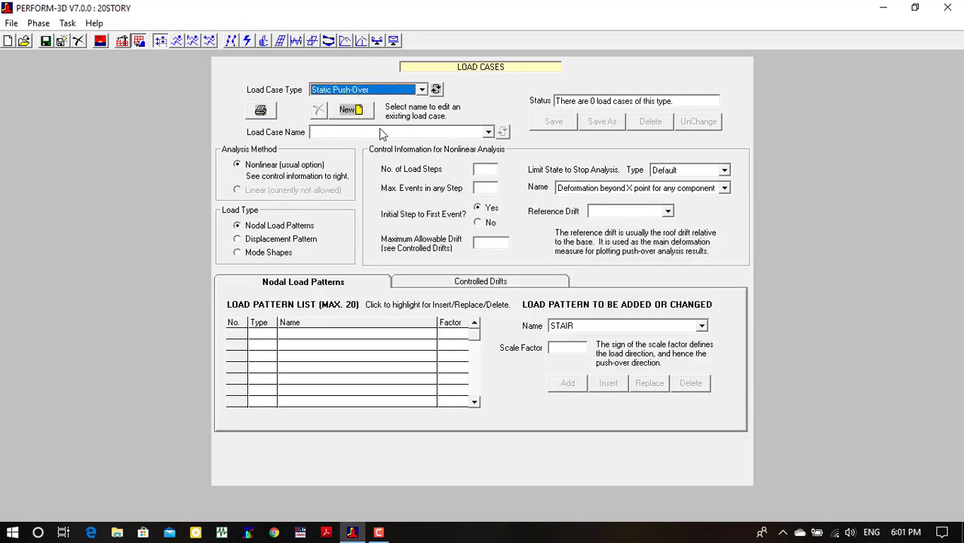
click(362, 91)
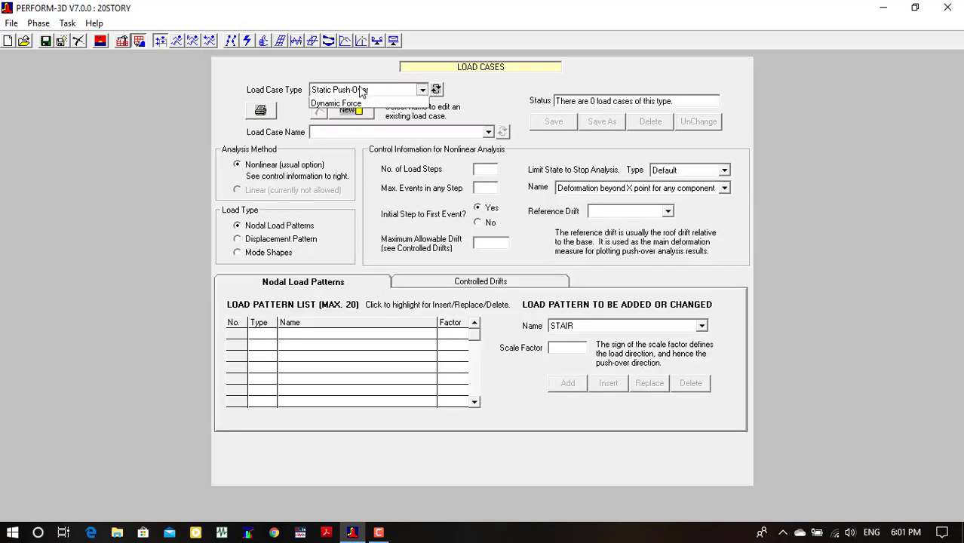
click(362, 91)
click(362, 91)
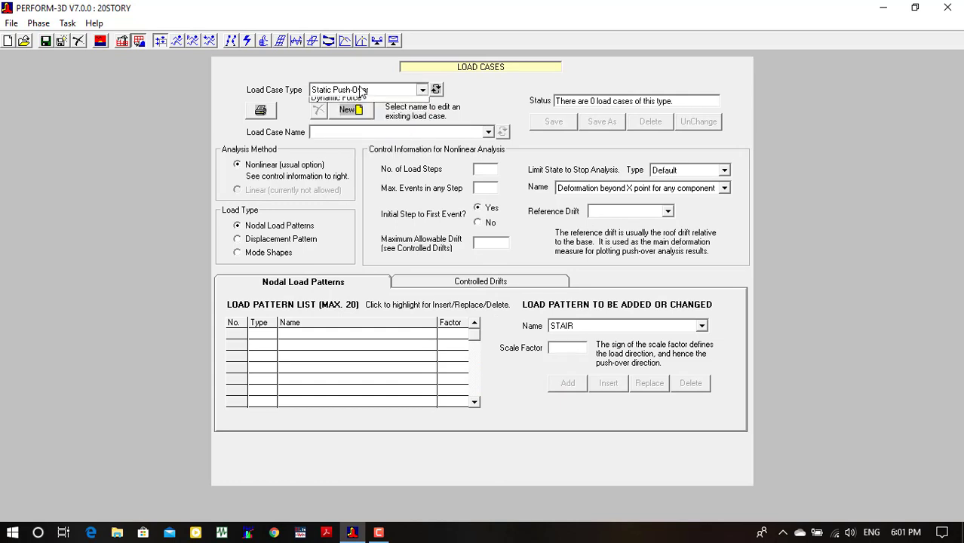
click(362, 92)
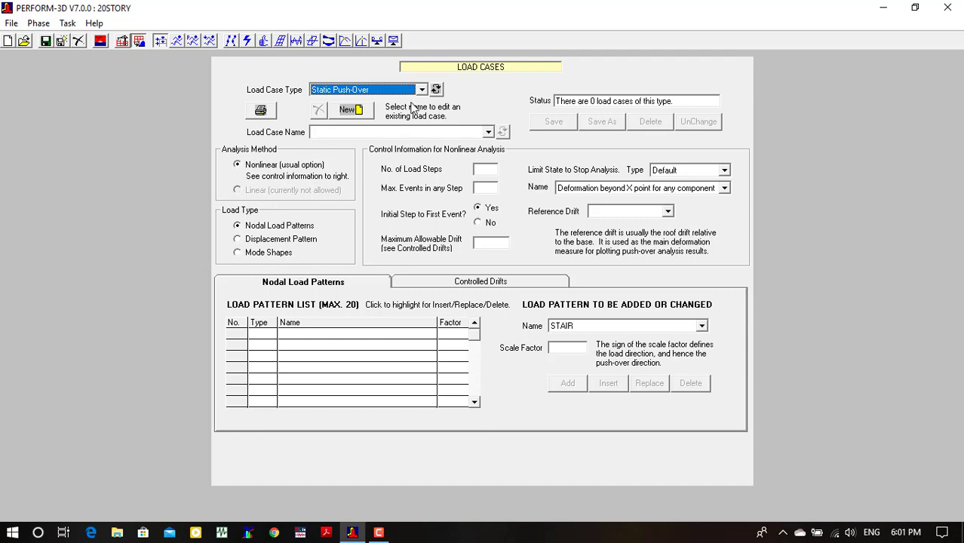
Review the Dynamic Earthquake load case LANDER with its control information and Q1, Q2 and V earthquakes.
click(391, 91)
click(377, 120)
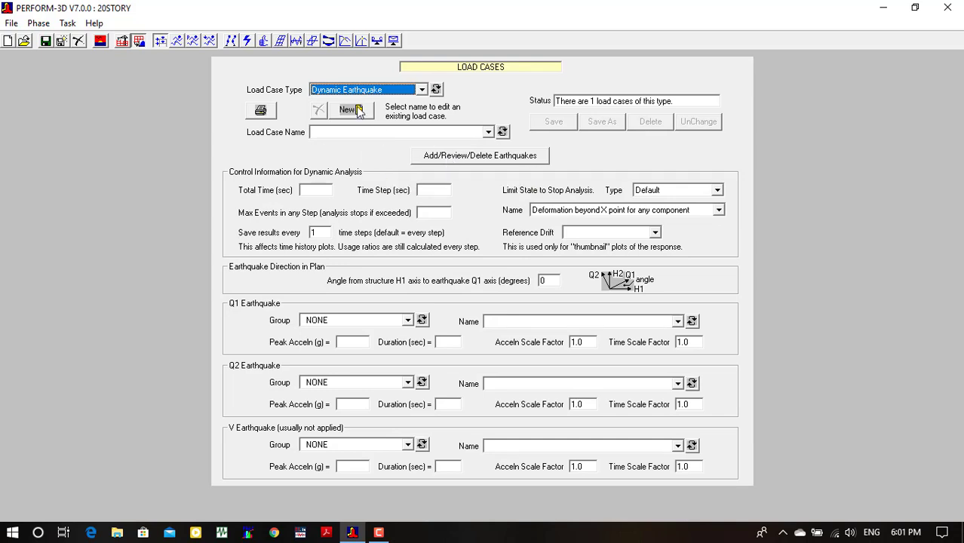
click(398, 132)
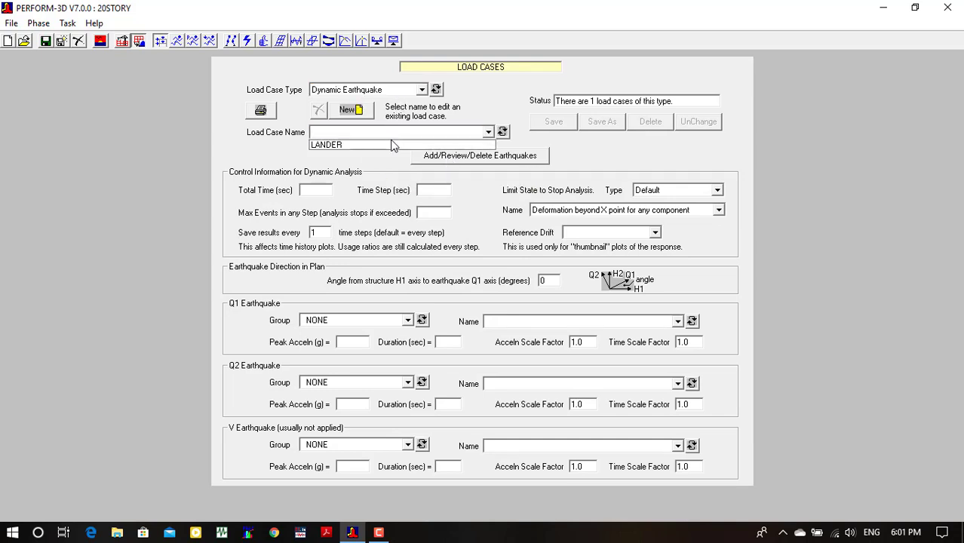
click(390, 146)
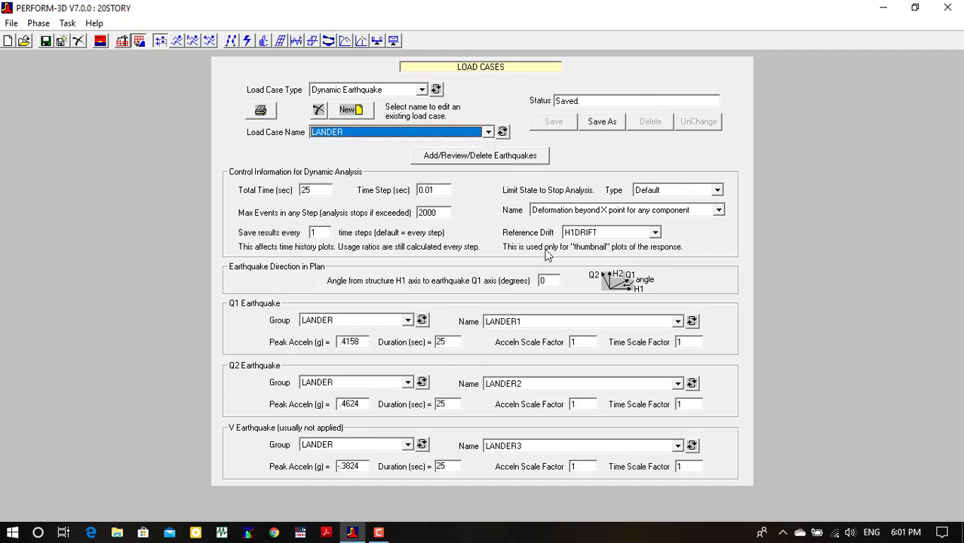
Review the acceleration plot of record LANDER2 from the LANDER earthquake group, and return to the earthquake load case.
click(520, 158)
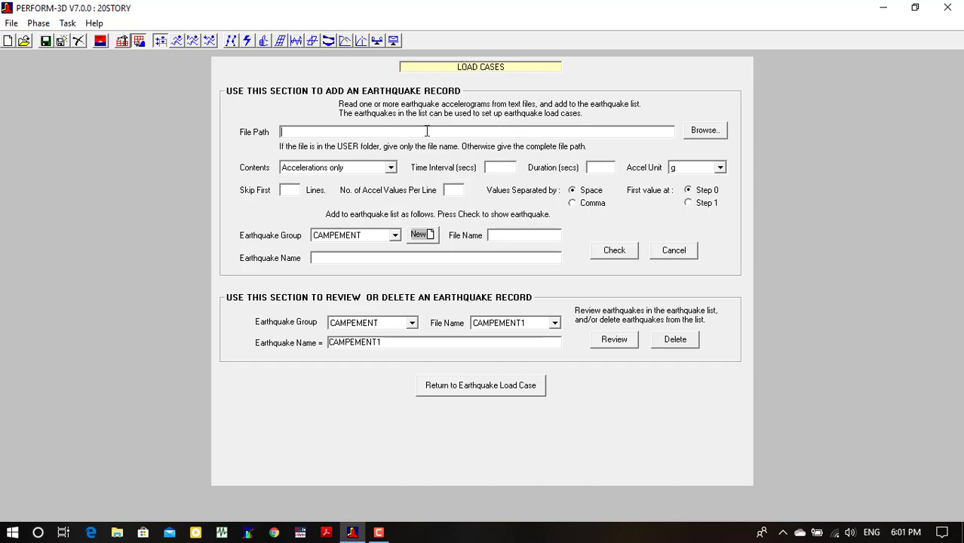
click(356, 238)
click(356, 238)
click(381, 326)
scroll(370, 392, down, 1)
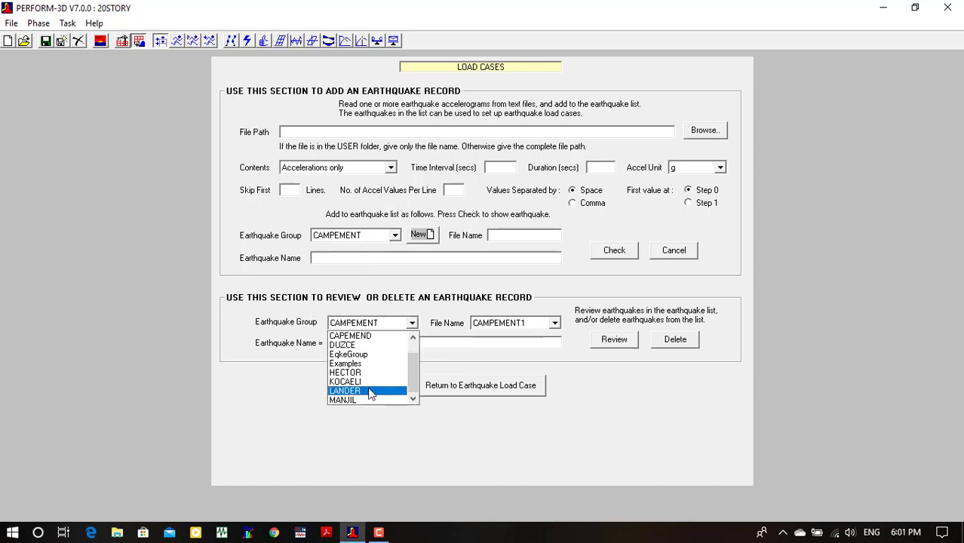
click(369, 391)
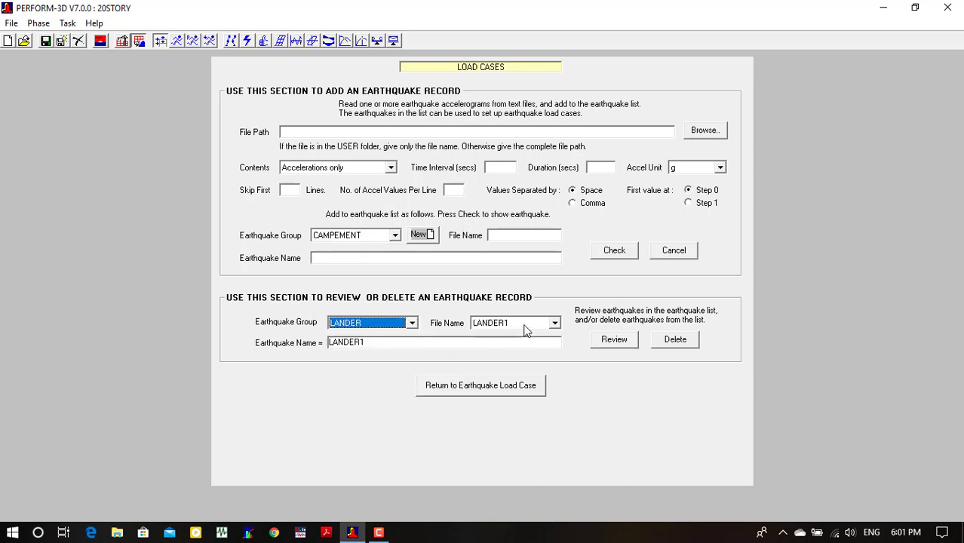
click(554, 323)
click(516, 343)
click(615, 340)
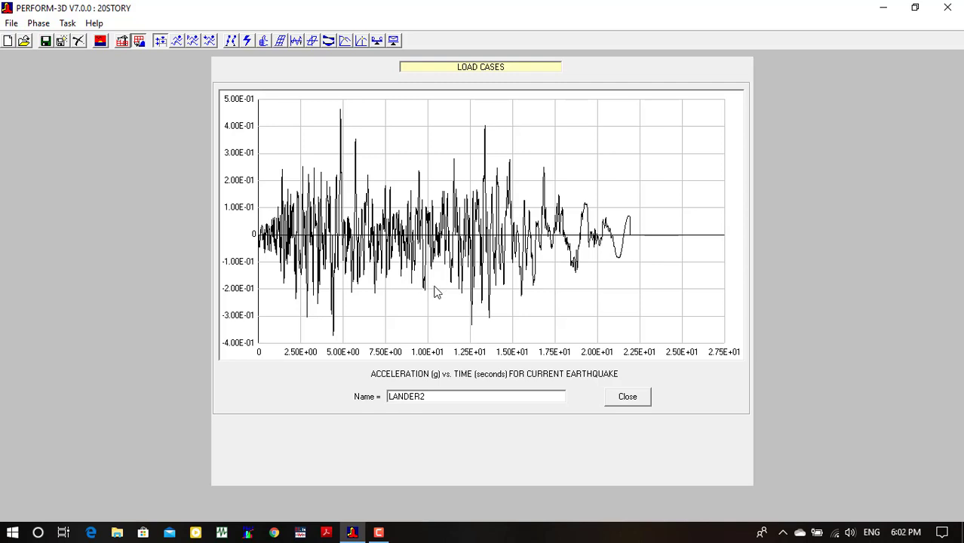
click(630, 398)
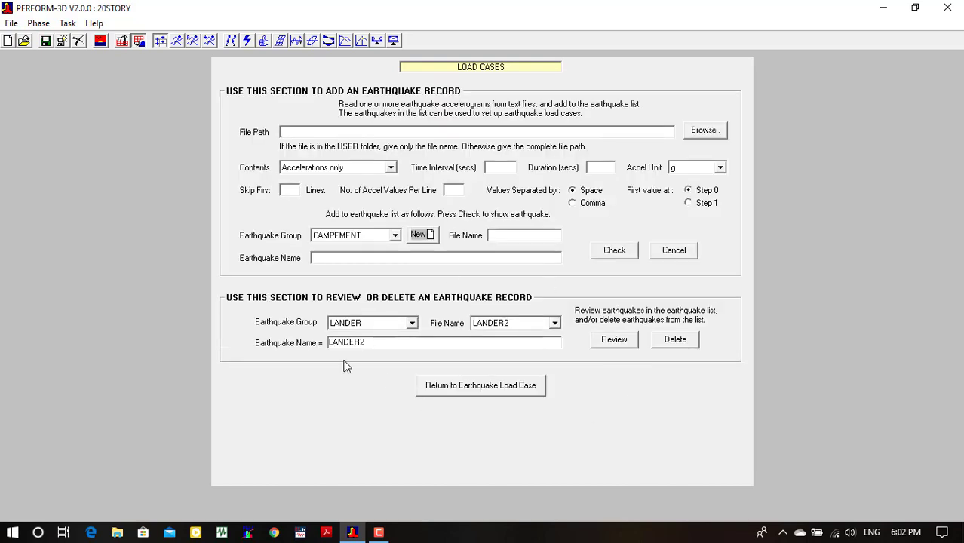
click(458, 389)
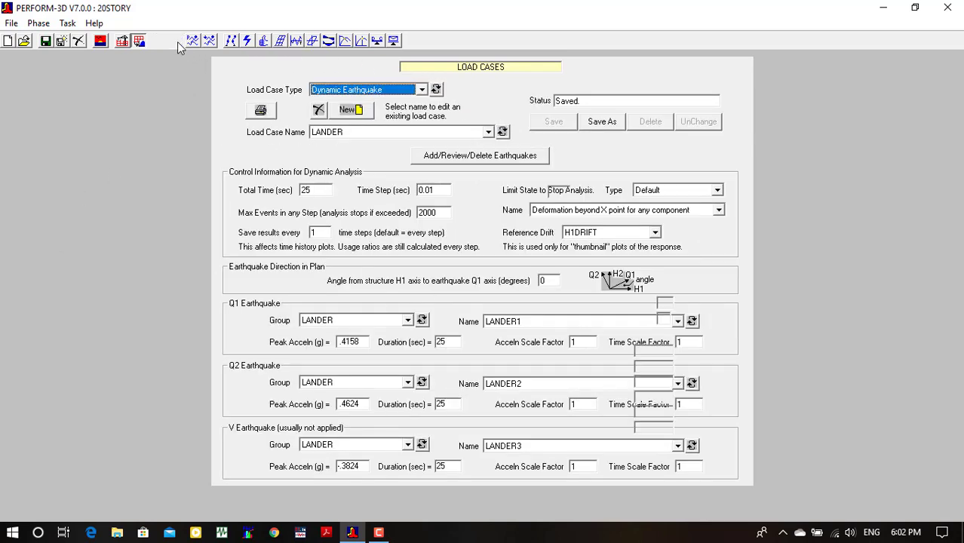
Review the LANDER analysis series' basic and mass, modal damping, Rayleigh damping, U/L bounds and Quick'n'Dirty settings.
click(178, 42)
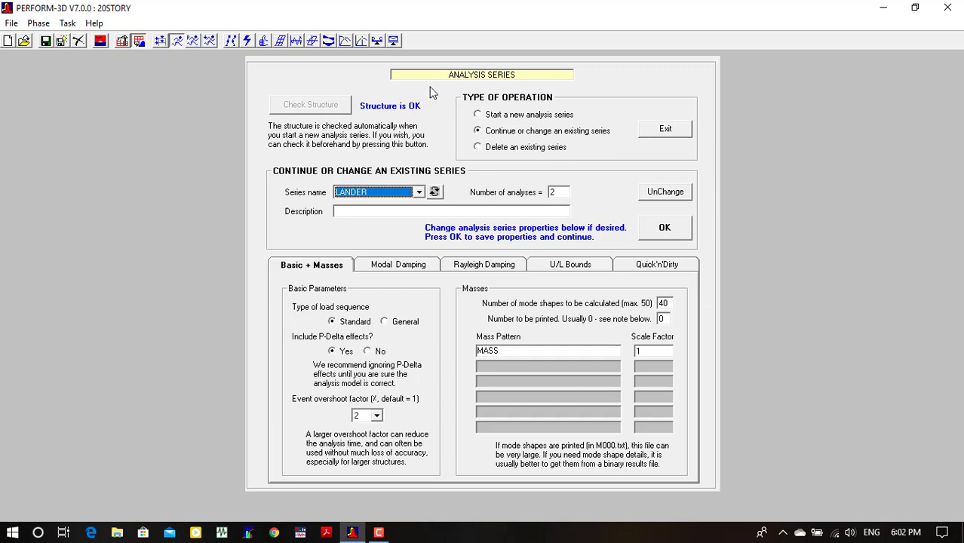
click(404, 190)
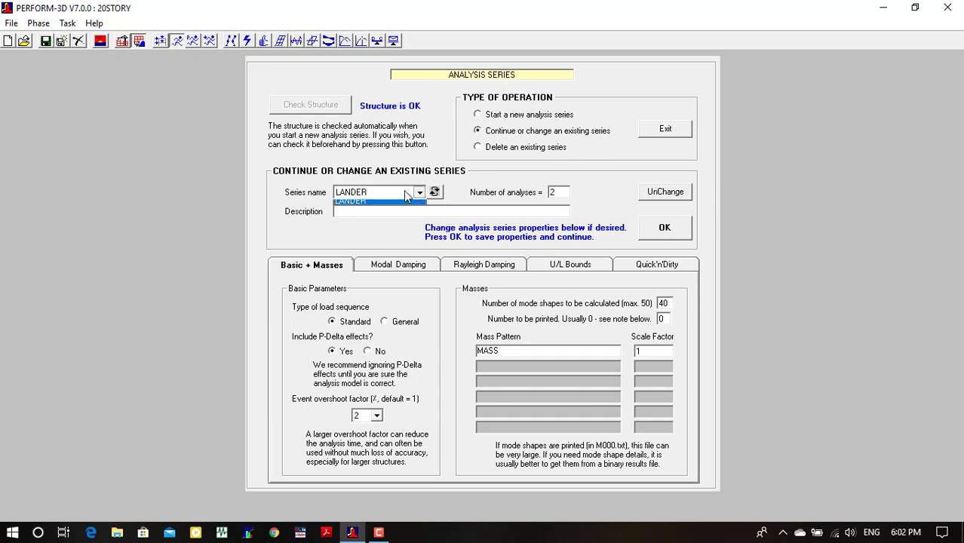
click(401, 212)
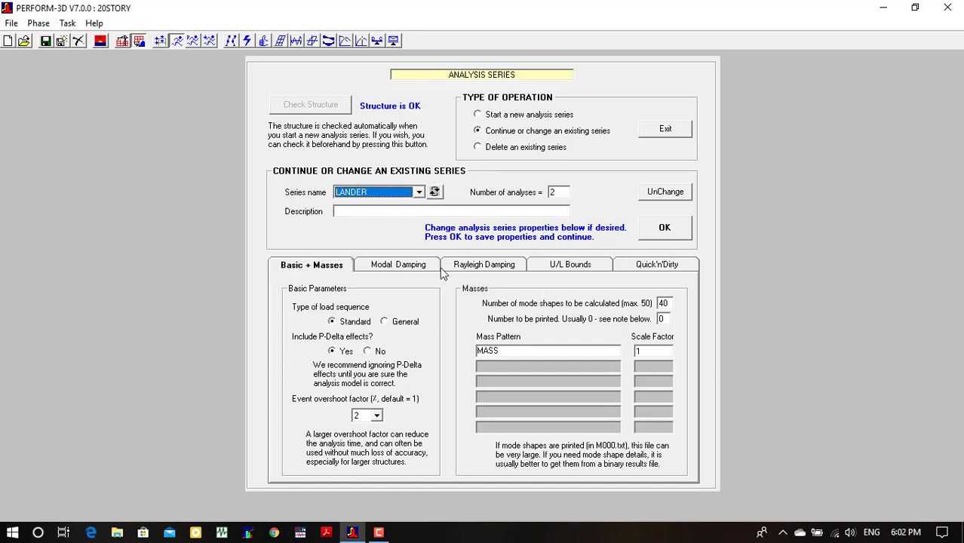
click(398, 267)
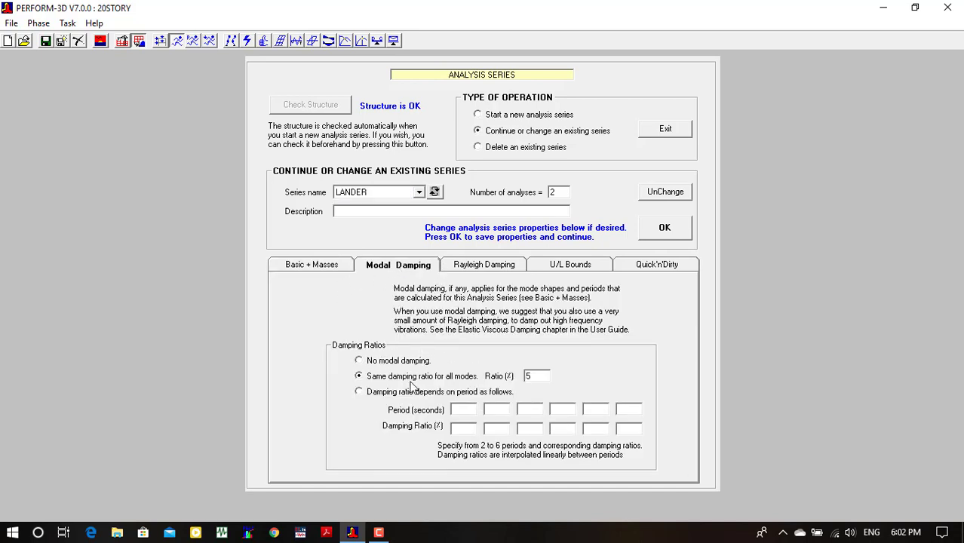
click(472, 266)
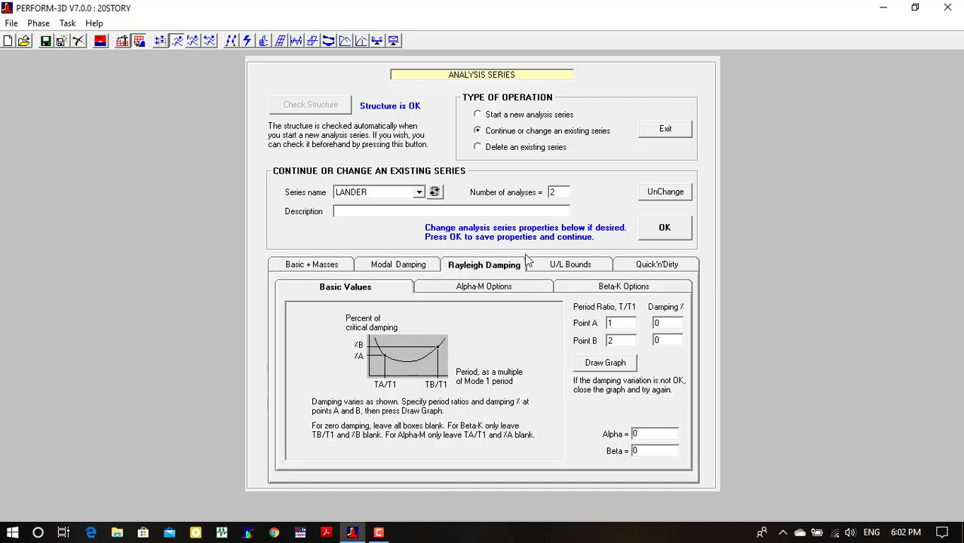
click(549, 269)
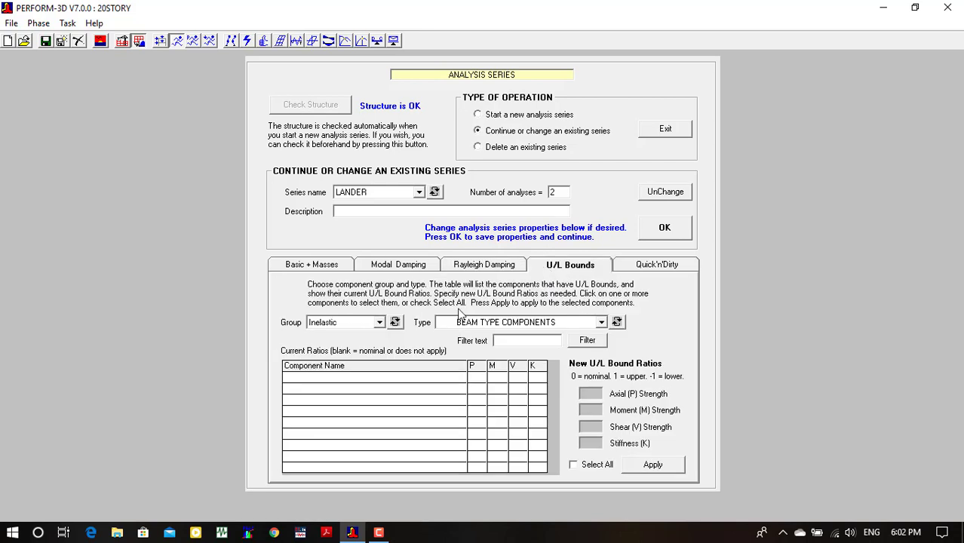
click(644, 269)
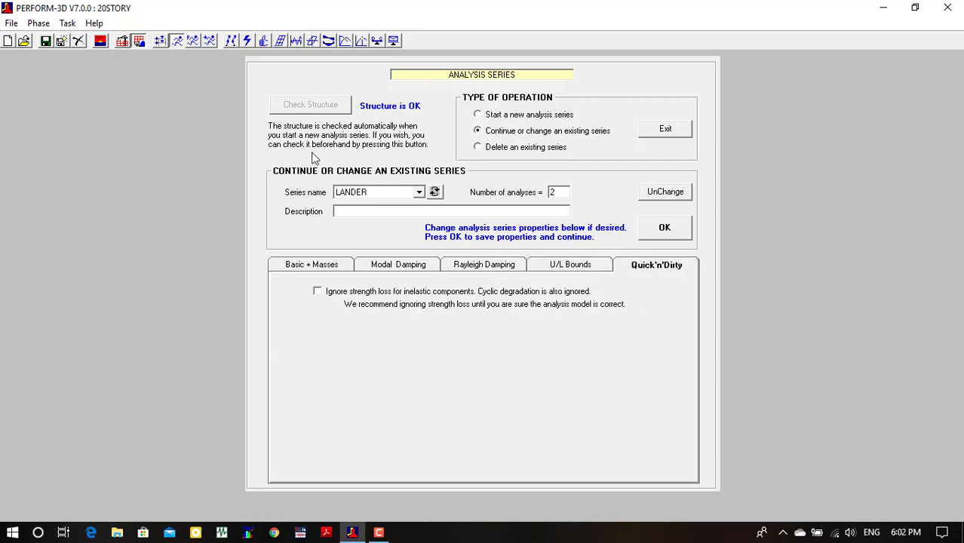
View the analyses set up for the LANDER series, and open and dismiss the neighbouring analysis task.
click(192, 41)
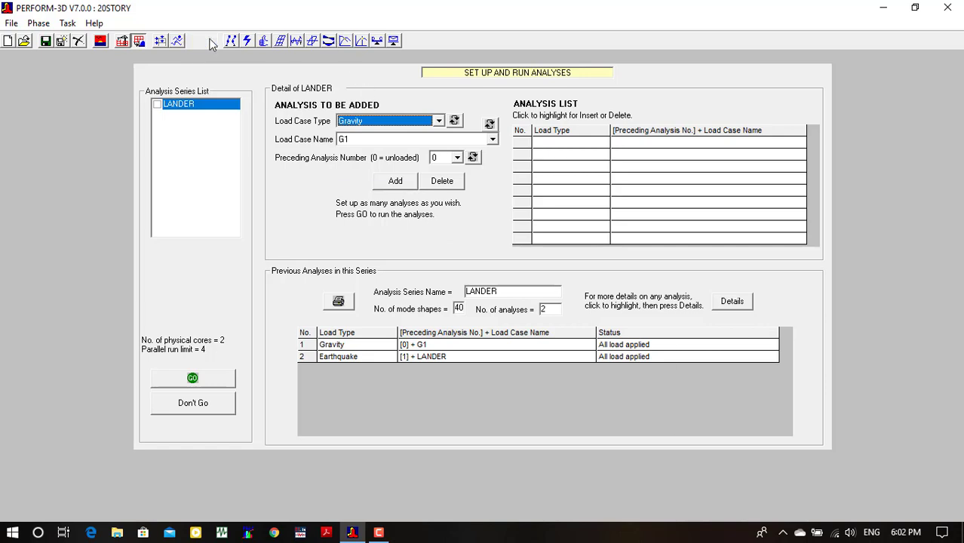
click(210, 41)
click(488, 170)
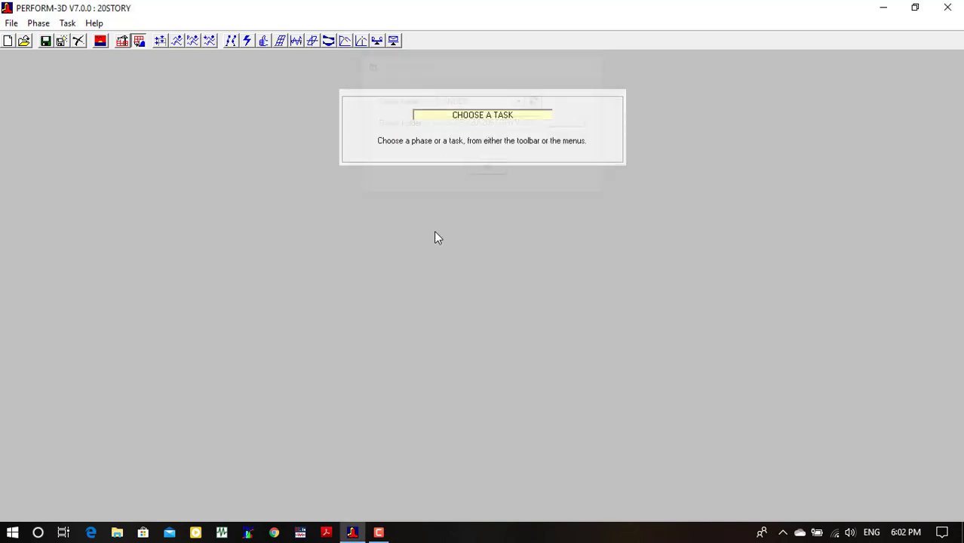
Plot and animate the mode 1 shape in the LANDER modal analysis results, and glance at the node displacement options.
click(231, 40)
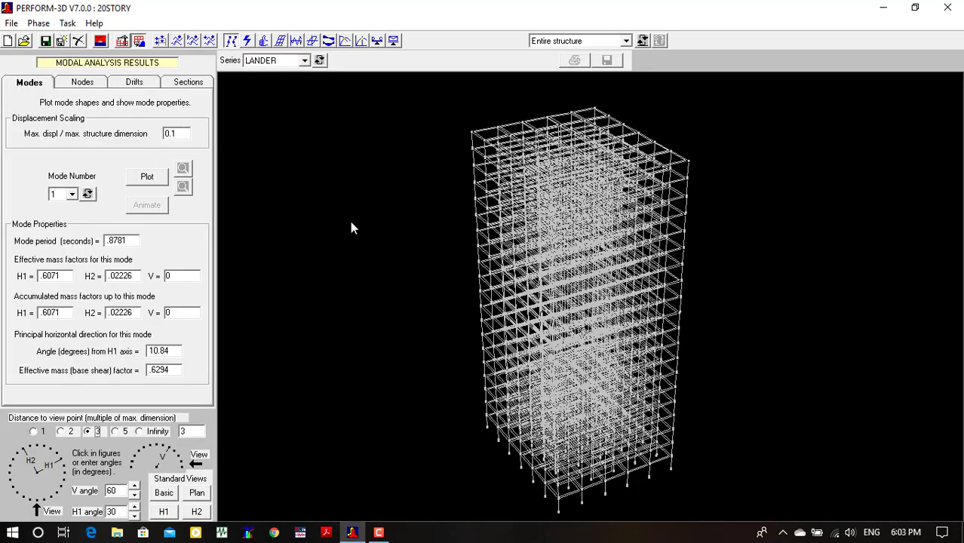
click(147, 178)
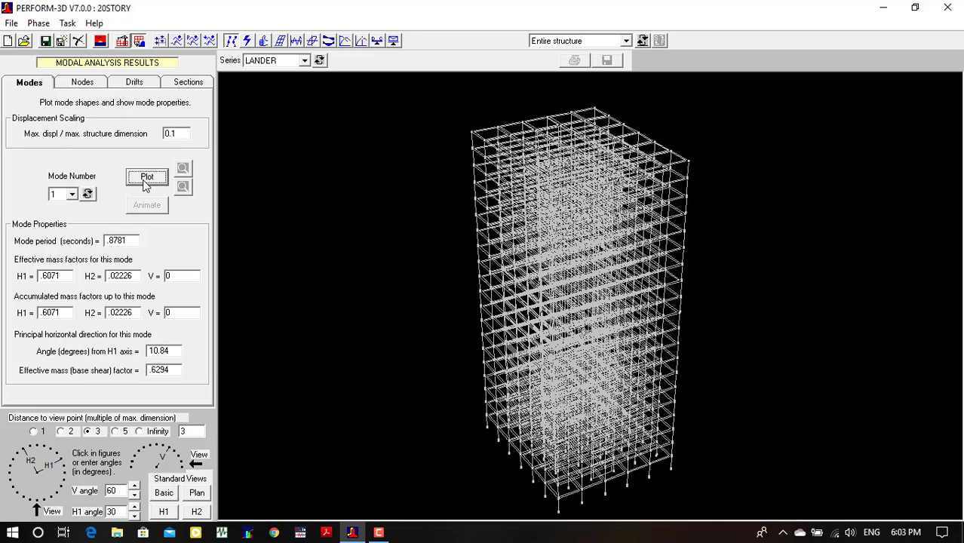
click(147, 205)
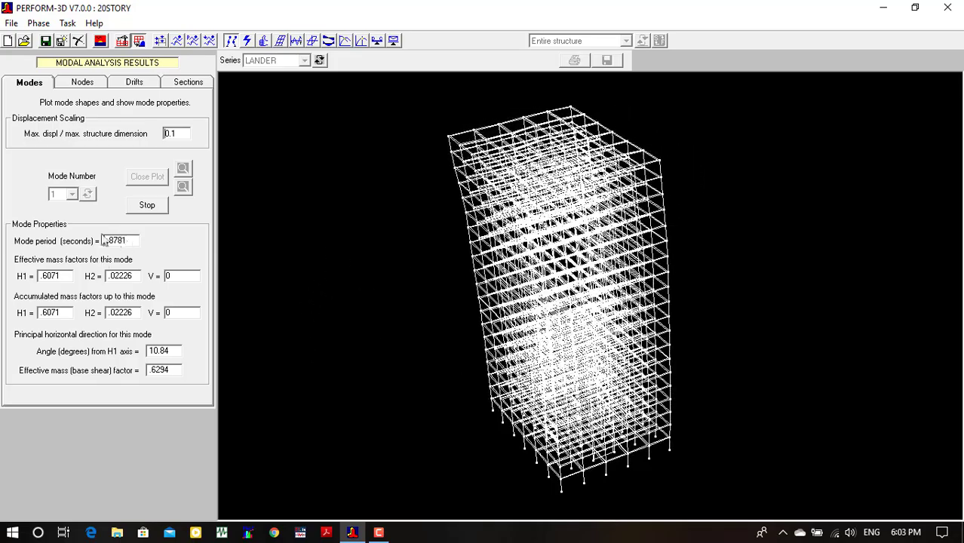
click(134, 205)
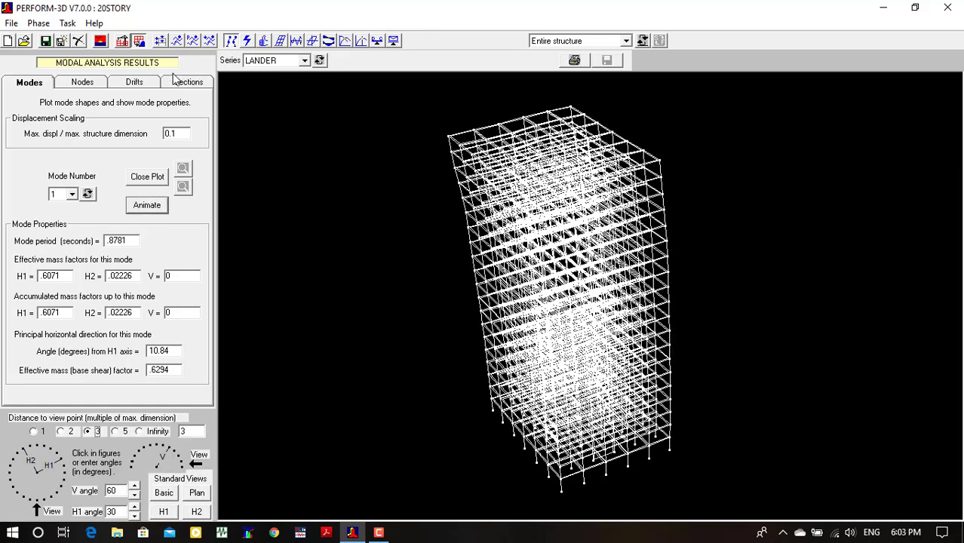
click(95, 82)
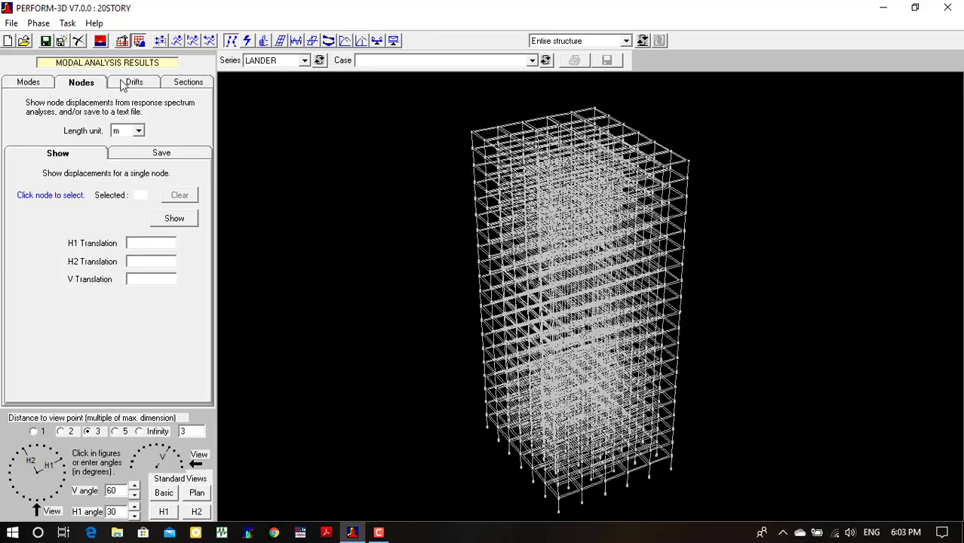
click(37, 85)
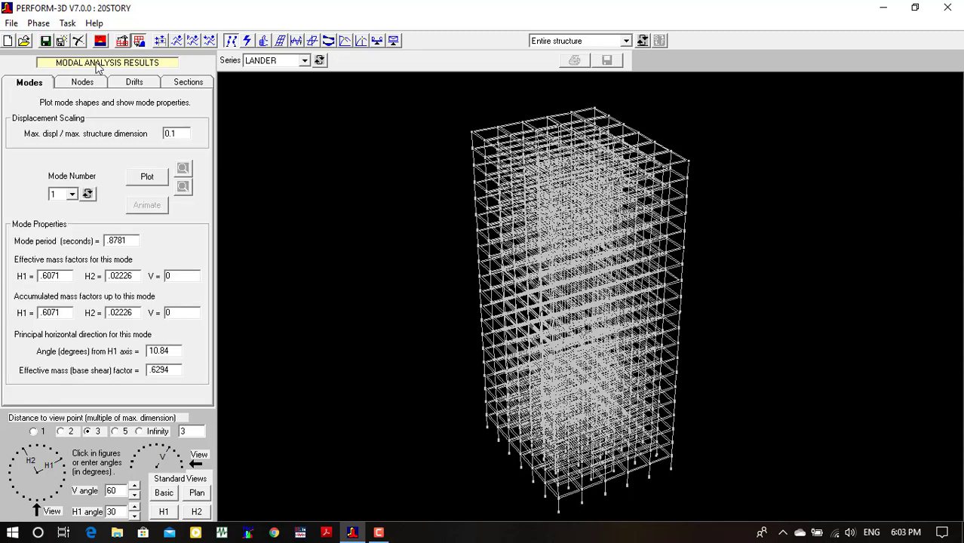
Plot the Column element group's contribution to inelastic dissipated energy for case [2] = [1] + LANDER, and close the plot.
click(248, 41)
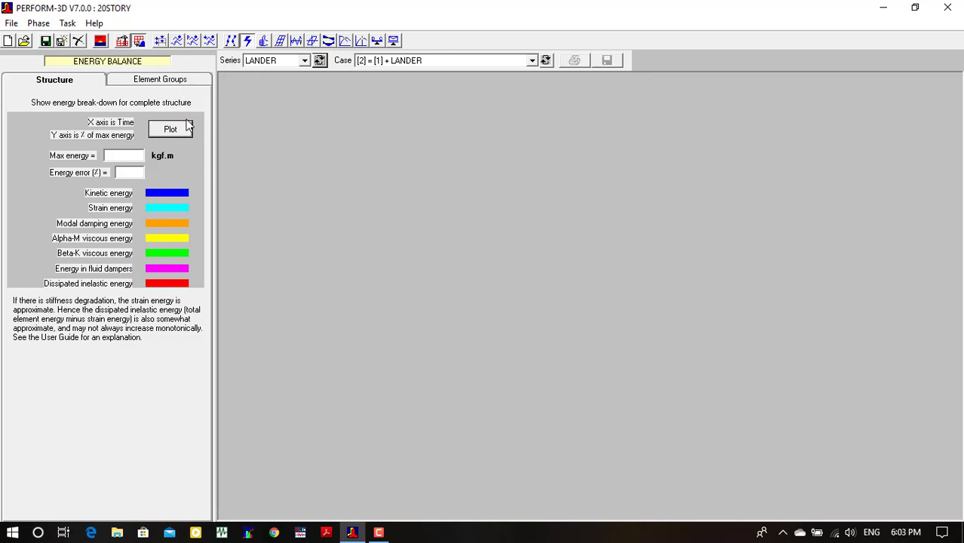
click(152, 83)
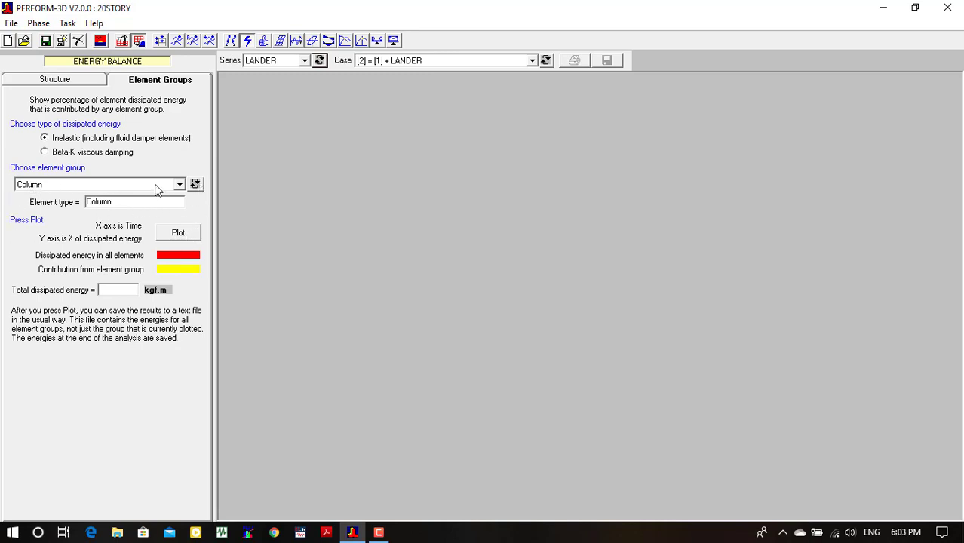
click(172, 233)
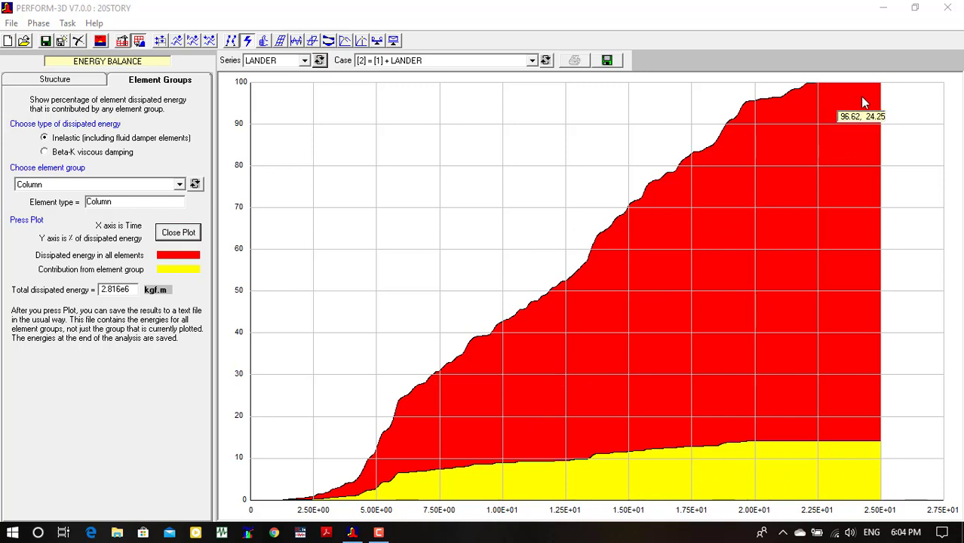
click(170, 236)
Plot the Beam element group's contribution to inelastic dissipated energy, close the plot and switch to the WALL group.
click(195, 184)
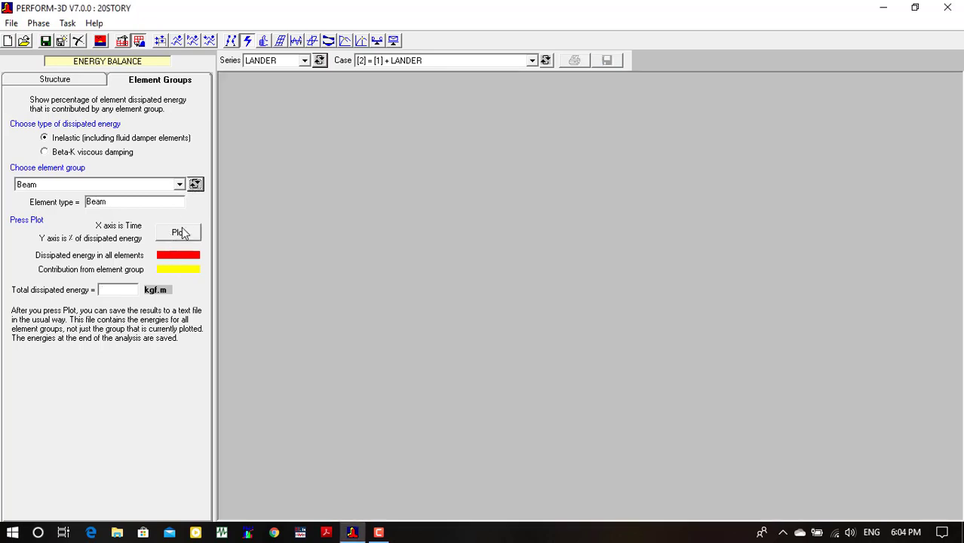
click(182, 234)
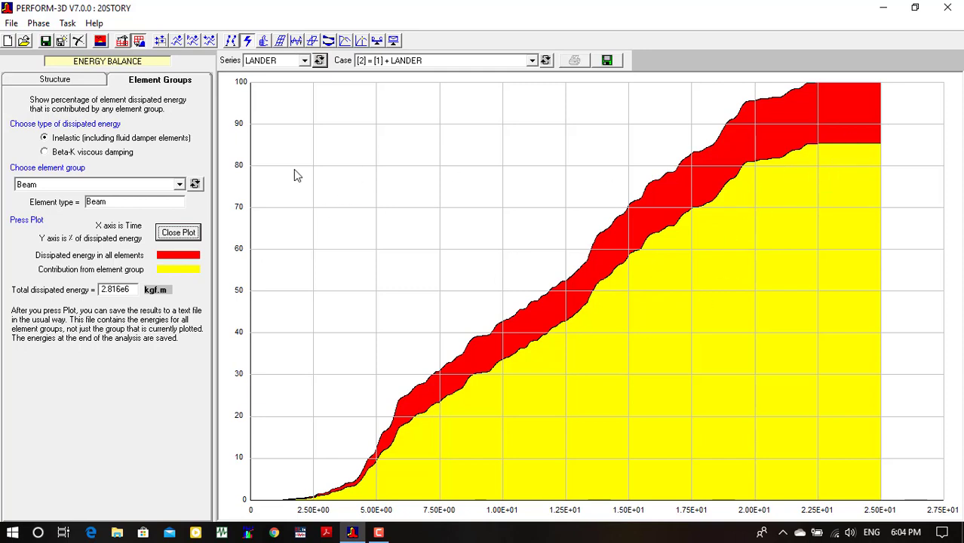
click(189, 233)
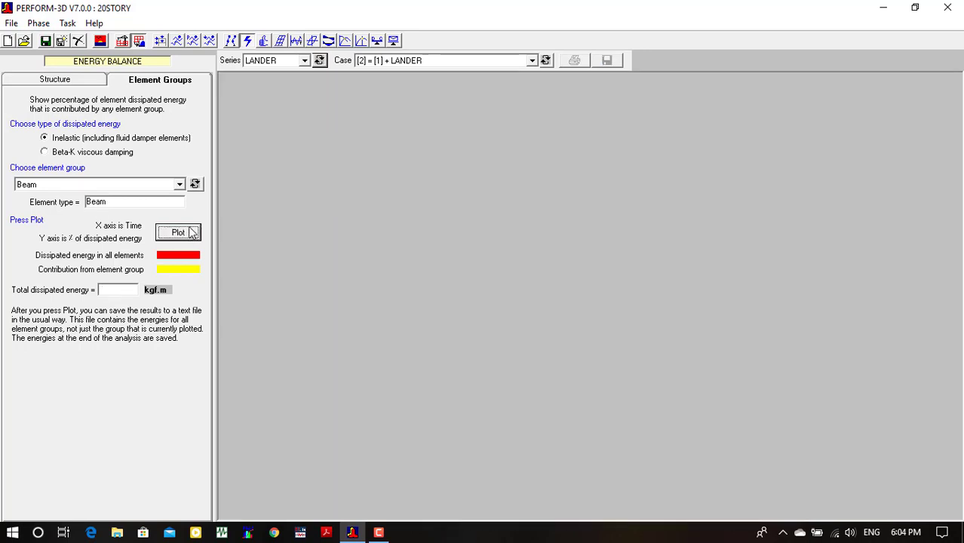
click(195, 185)
click(195, 185)
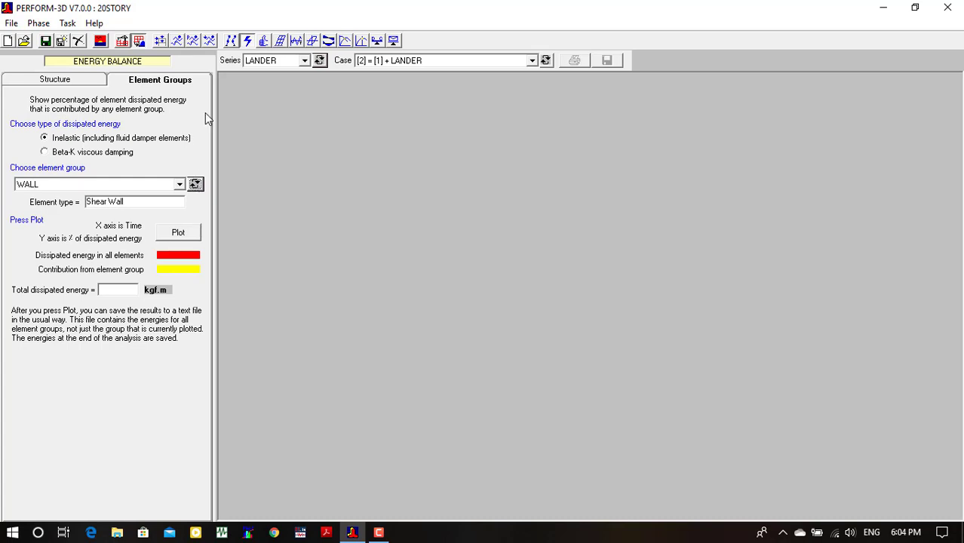
Plot the energy breakdown of the complete structure over time and examine its energy components.
click(60, 80)
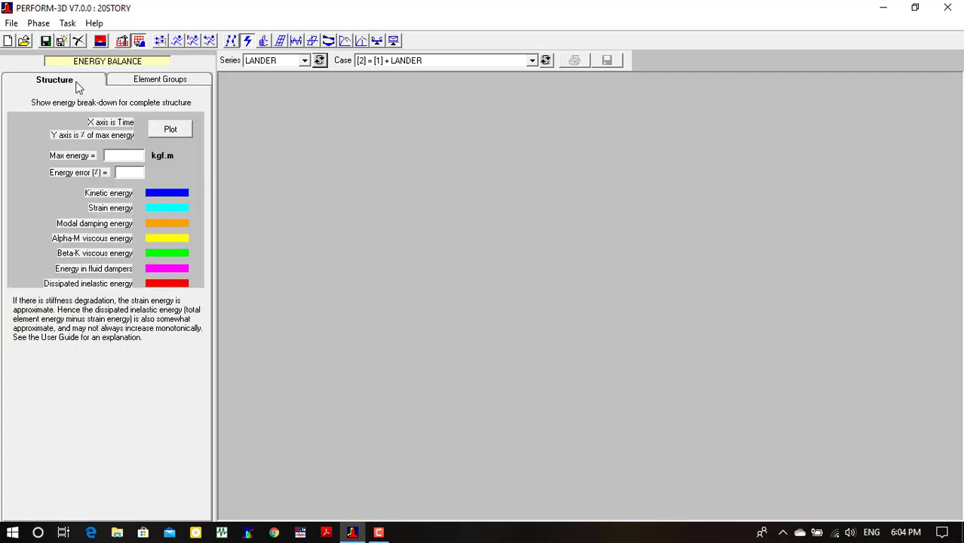
click(168, 131)
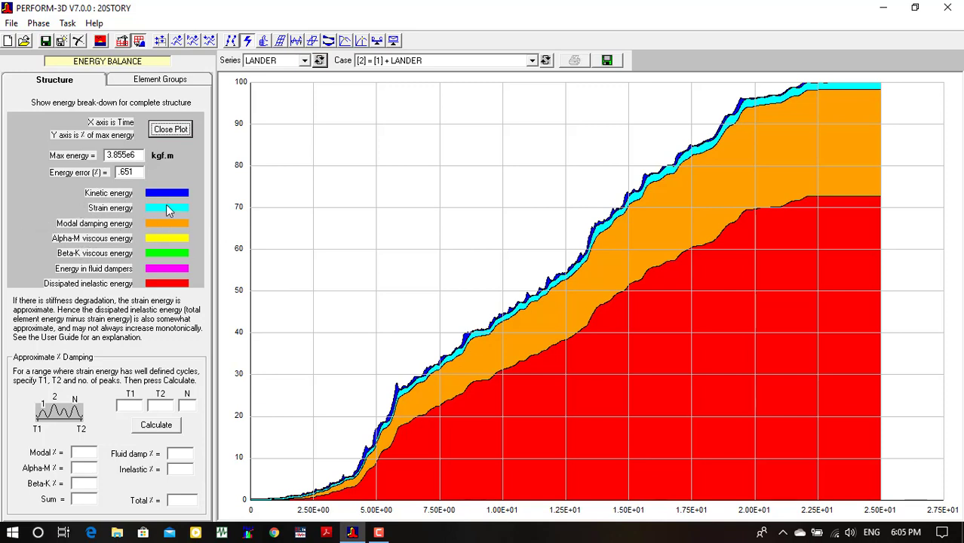
click(172, 129)
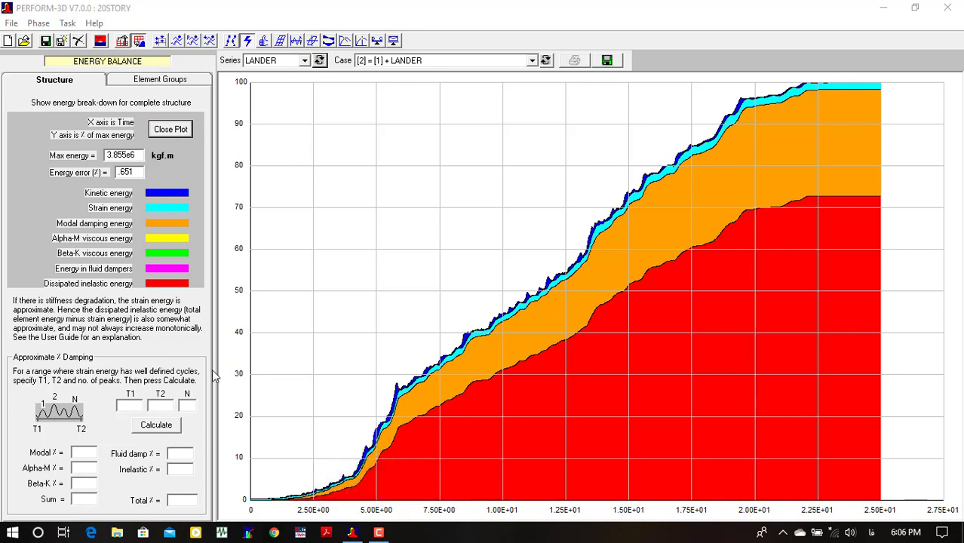
Review the limit states assigned to the limit state groups IO, CP, LS and WALL-LS.
click(265, 42)
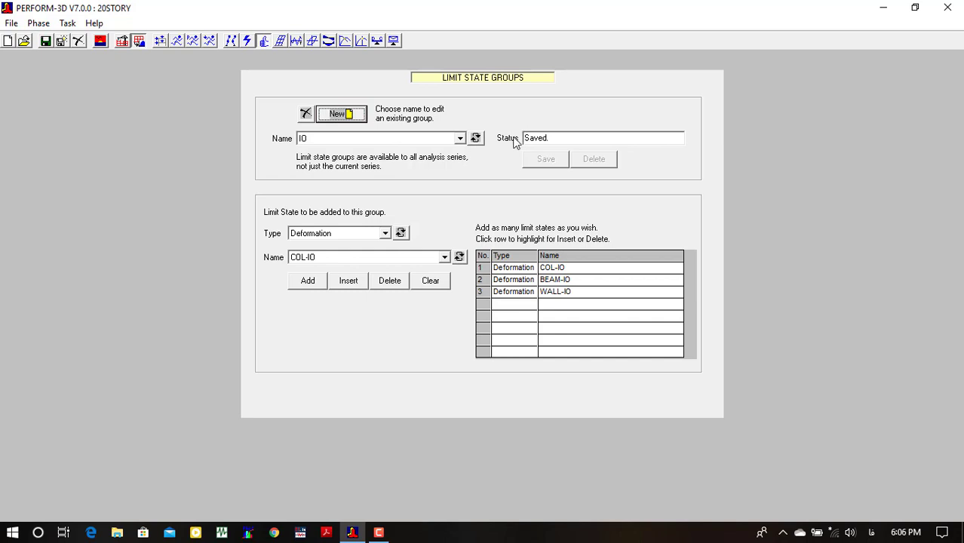
click(412, 139)
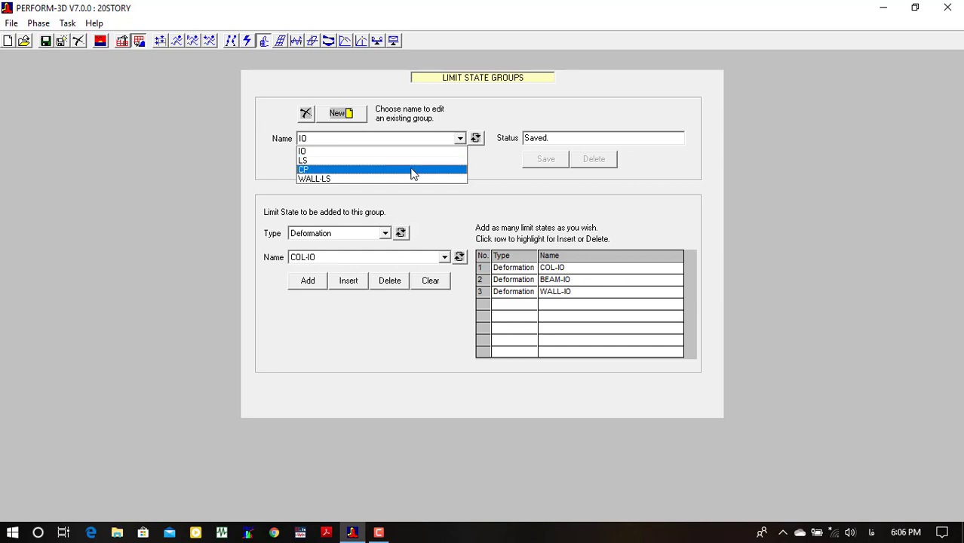
click(412, 172)
click(393, 143)
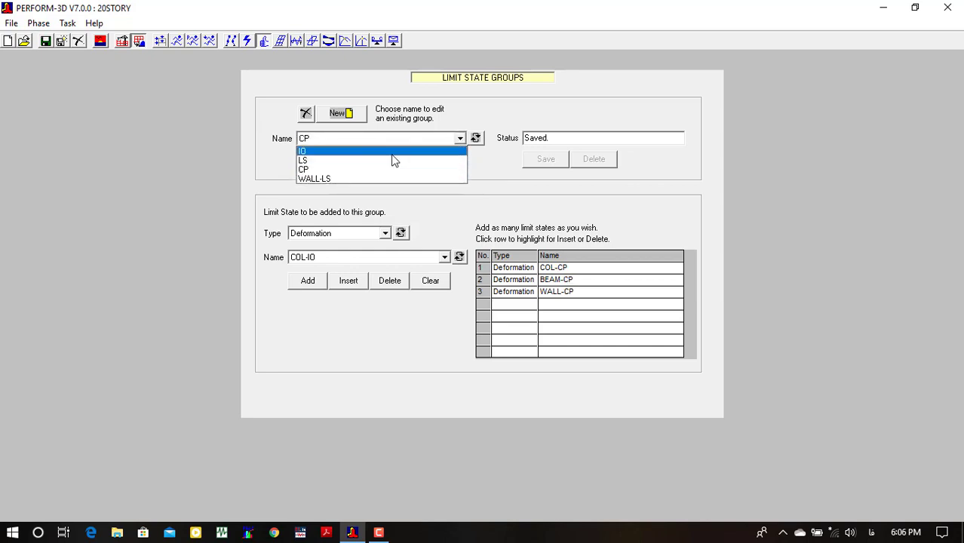
click(394, 160)
click(395, 142)
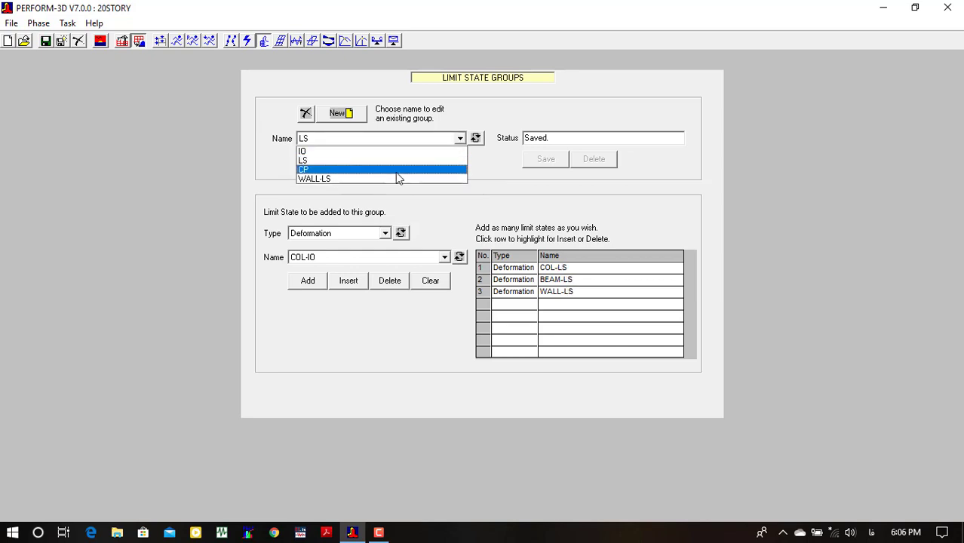
click(395, 180)
click(424, 142)
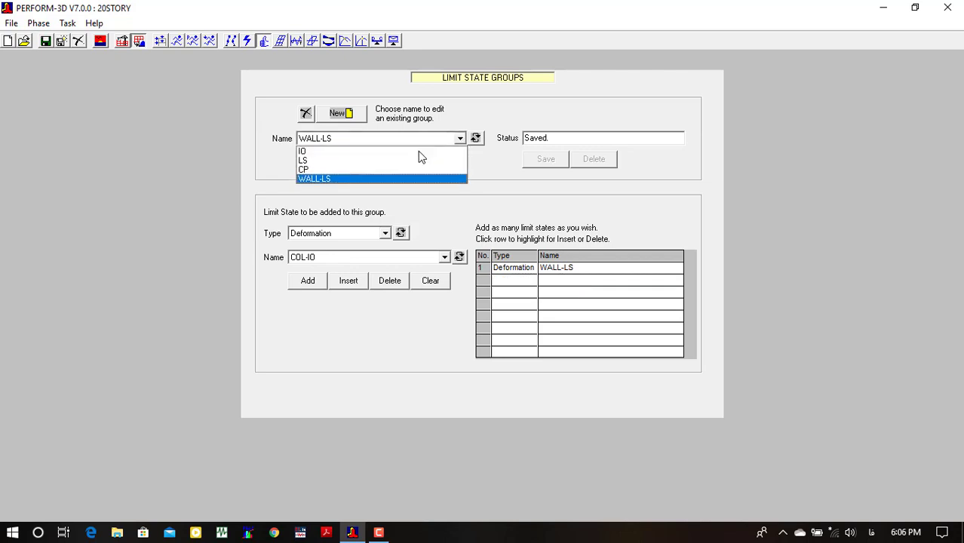
click(415, 180)
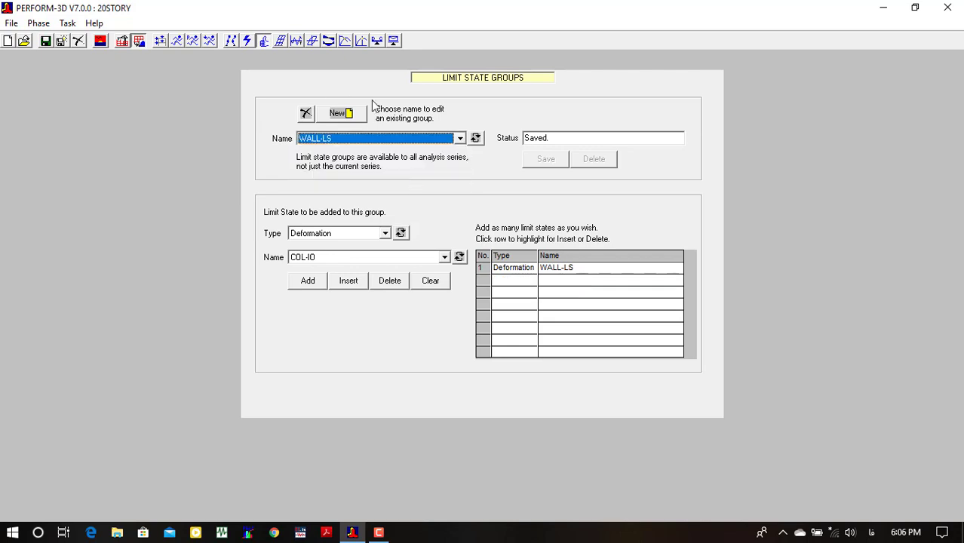
Set the deflected shapes for the LANDER case to consider the IO limit state group.
click(280, 41)
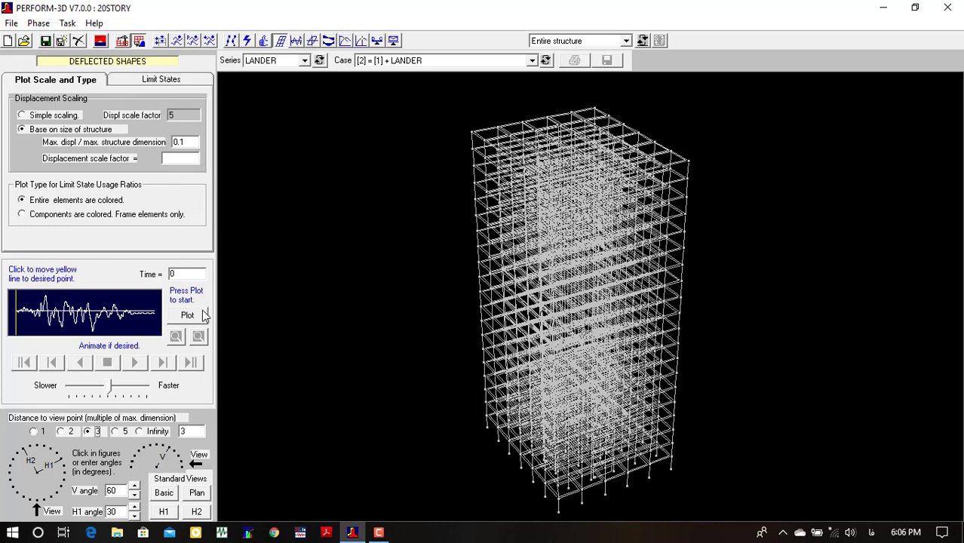
click(160, 80)
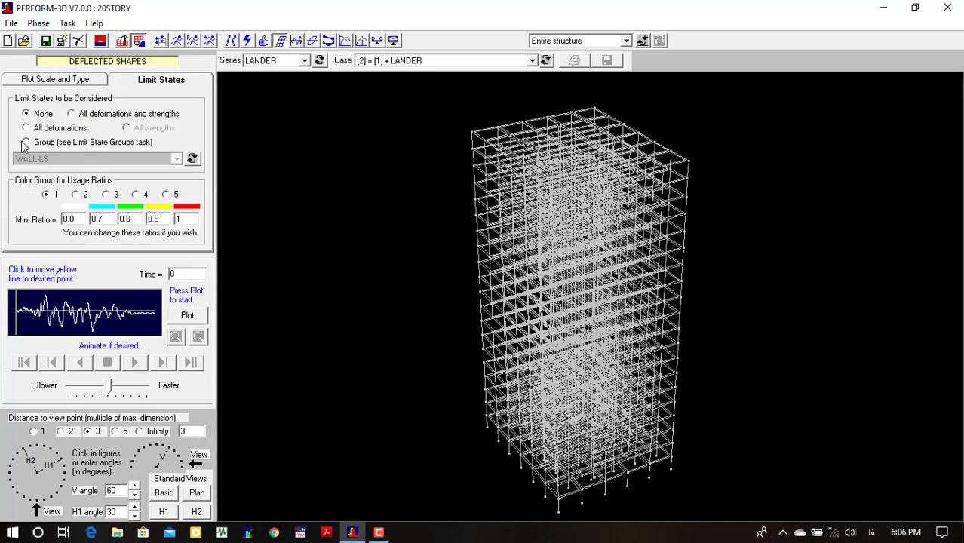
click(64, 145)
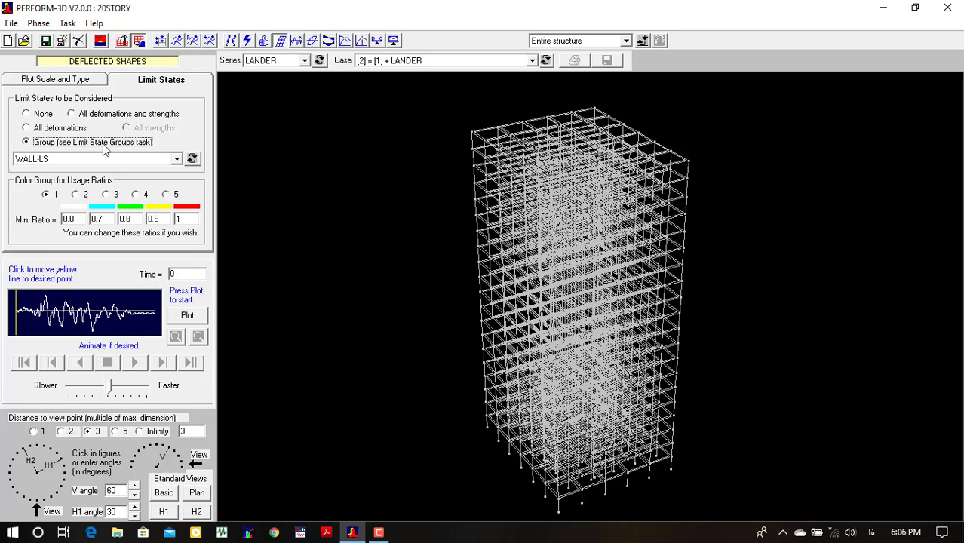
click(93, 158)
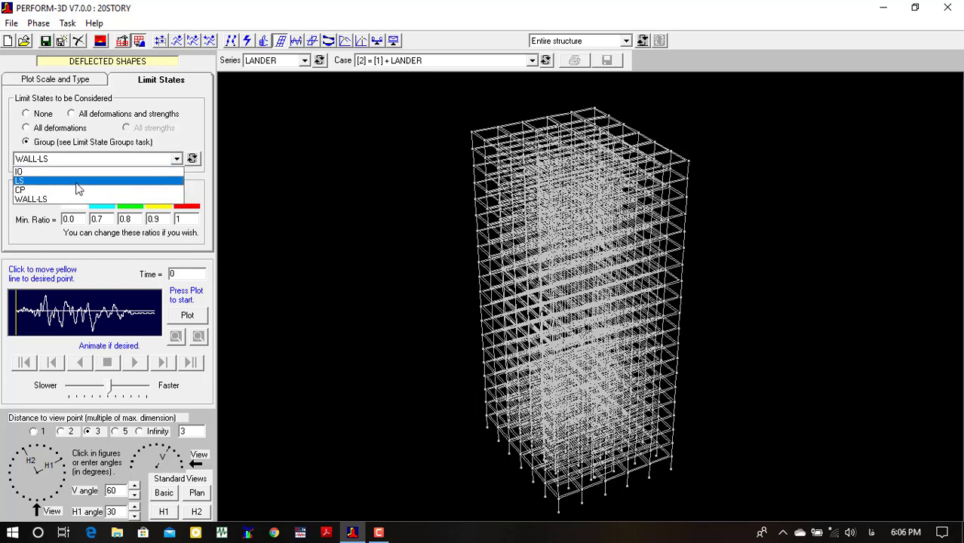
click(78, 182)
click(59, 158)
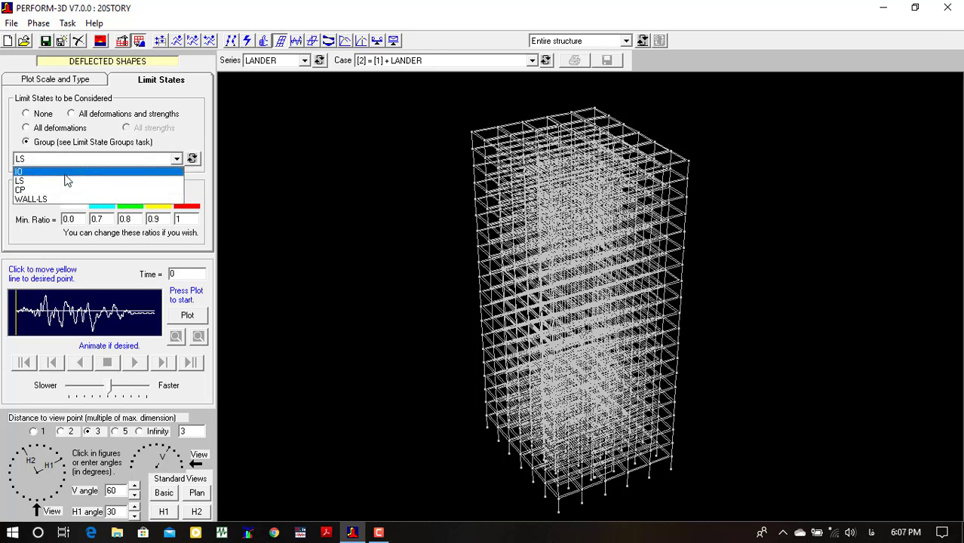
click(61, 172)
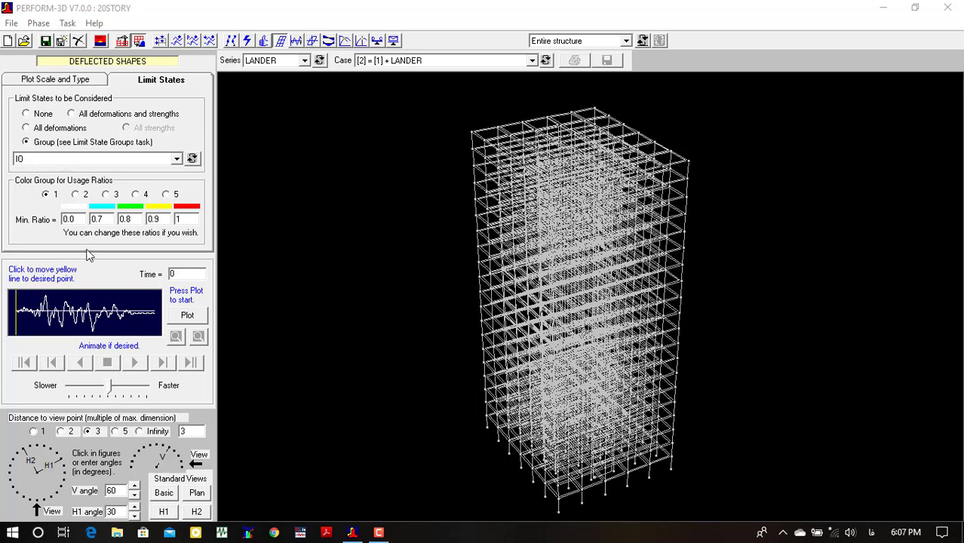
Set the minimum usage ratios of color group 1 to 0.5, 0.7, 0.8 and 1.2 for cyan, green, yellow and red.
click(106, 219)
key(BackSpace)
text(5)
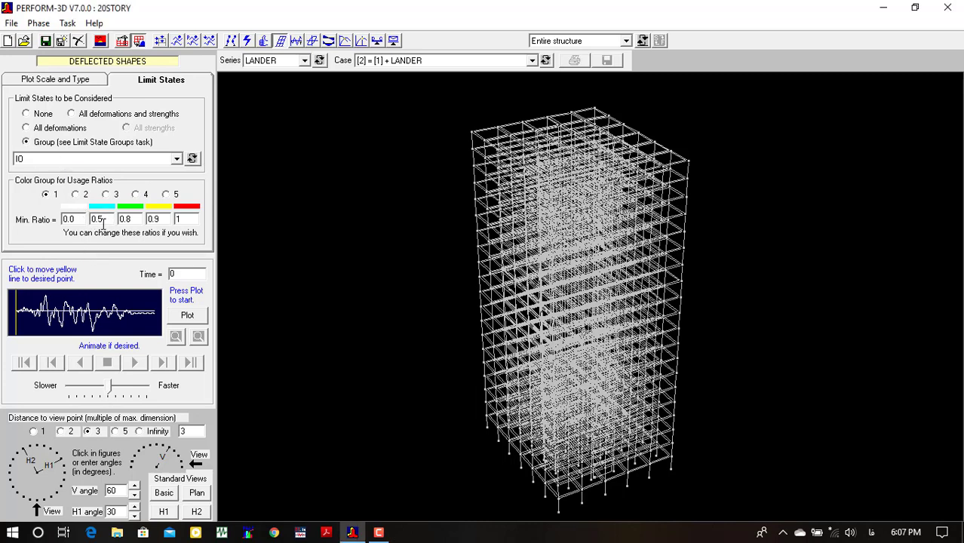
double_click(127, 221)
text(.8)
Plot the deflected shape with IO usage ratio colors, animate it forward at the fastest speed, and stop the animation partway.
click(186, 317)
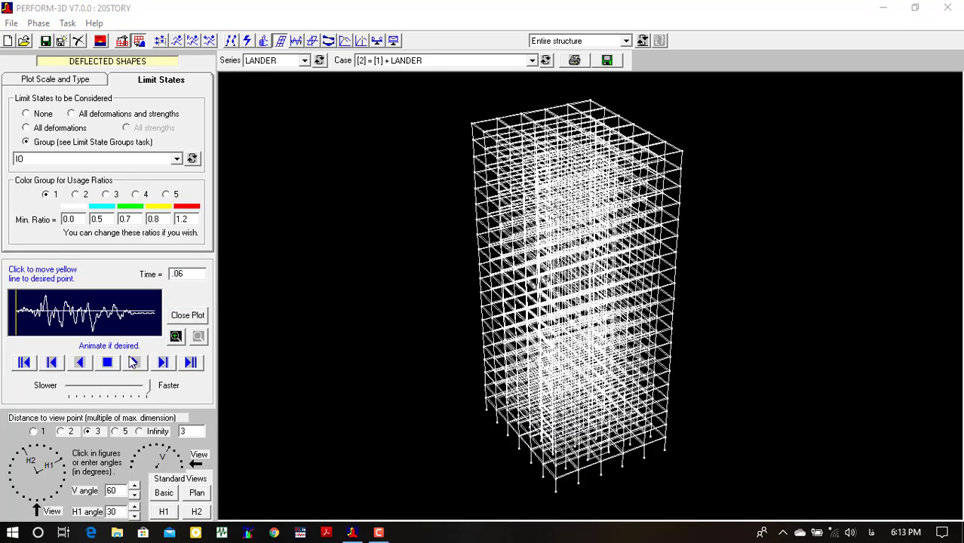
click(133, 363)
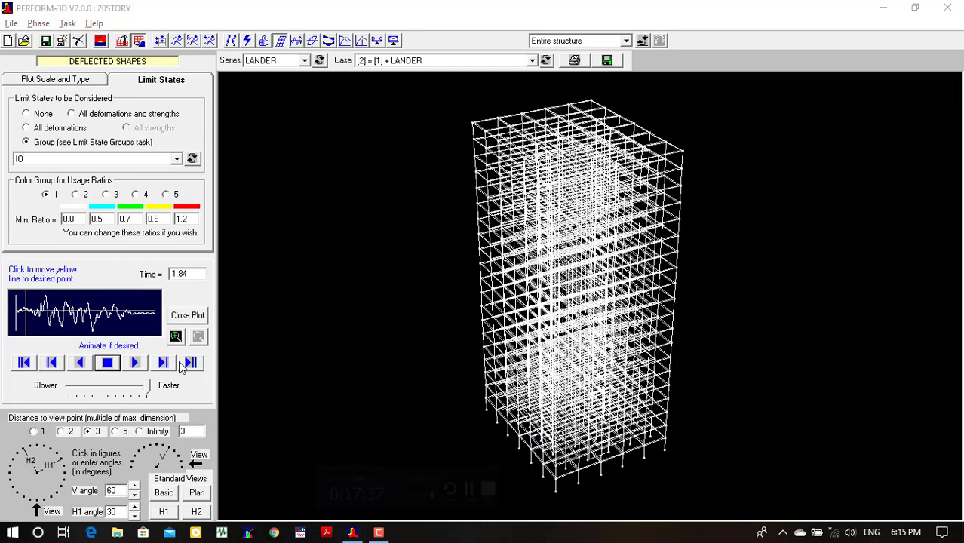
click(134, 363)
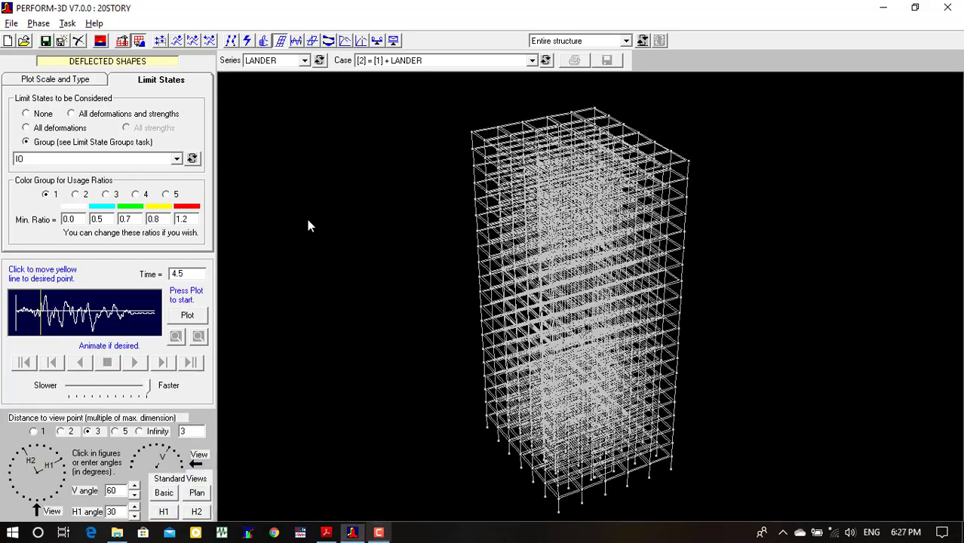
click(189, 321)
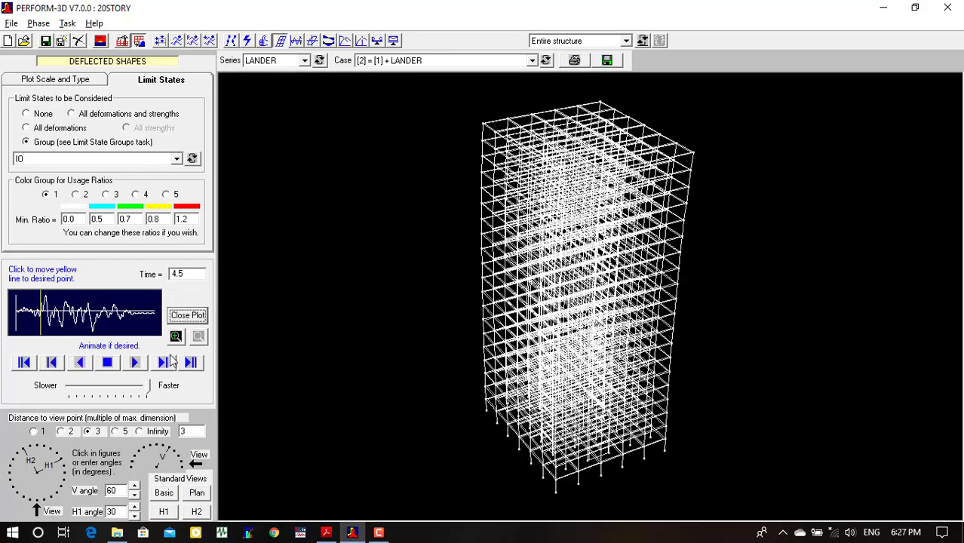
click(135, 362)
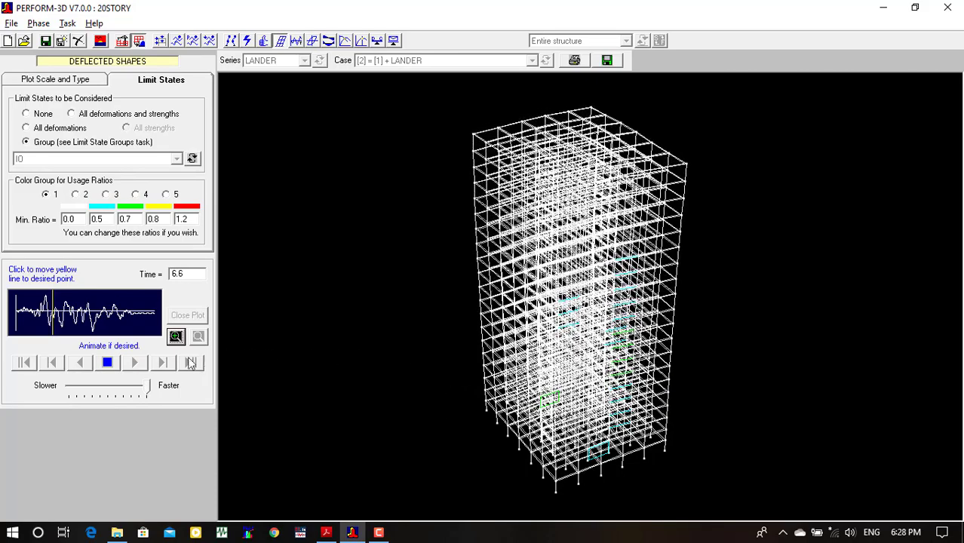
click(107, 362)
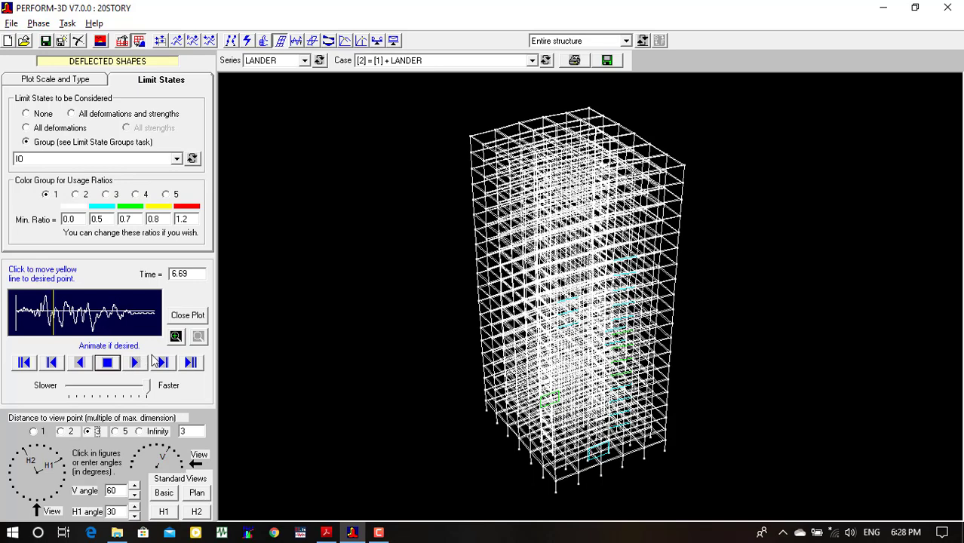
Show the deflected shape at time 25 s with usage ratio colors applied to frame element components only.
click(156, 318)
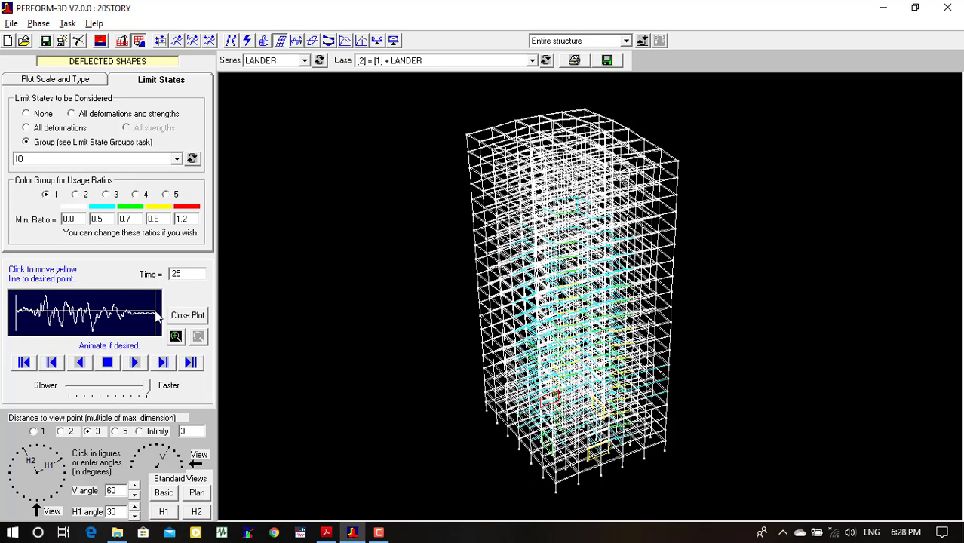
click(61, 82)
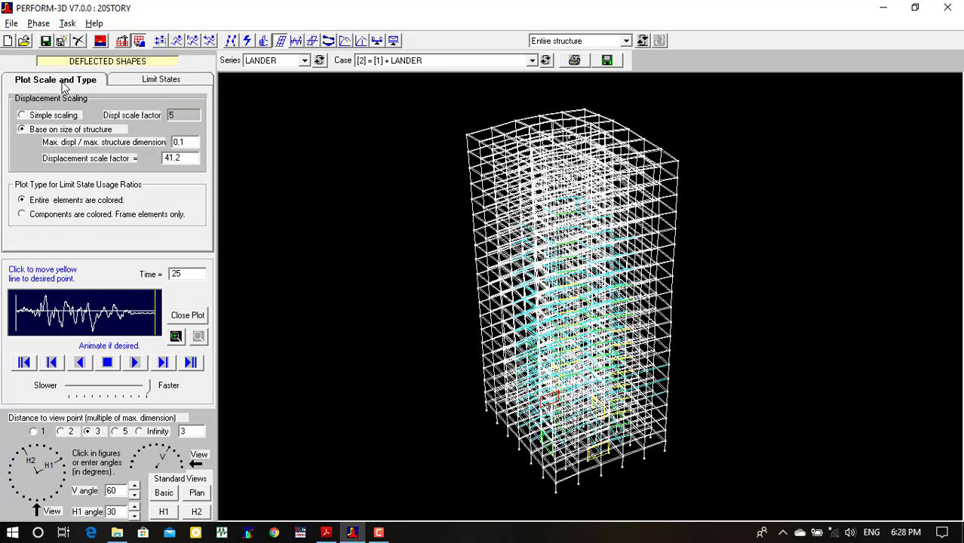
click(65, 216)
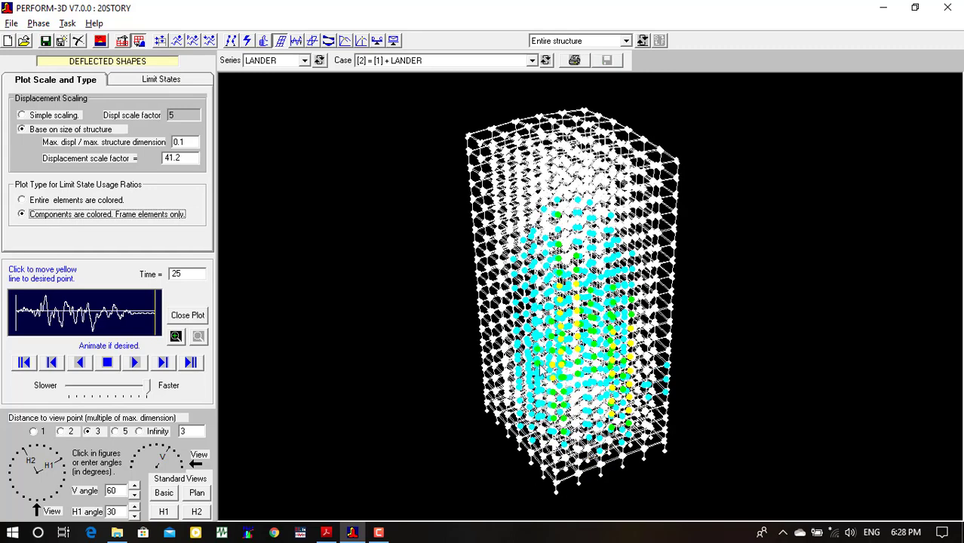
click(157, 86)
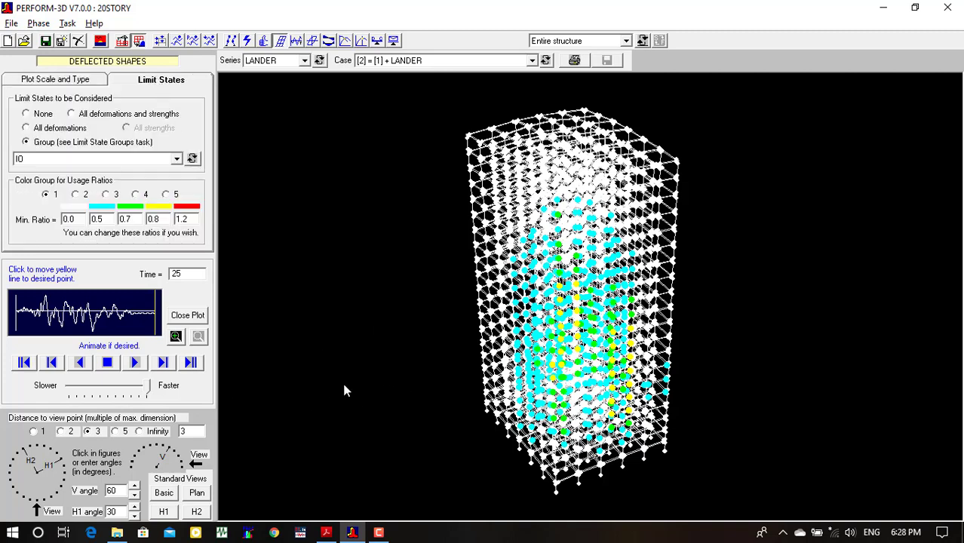
Plot the time history of H1 relative displacement in cm for the roof corner node.
click(296, 40)
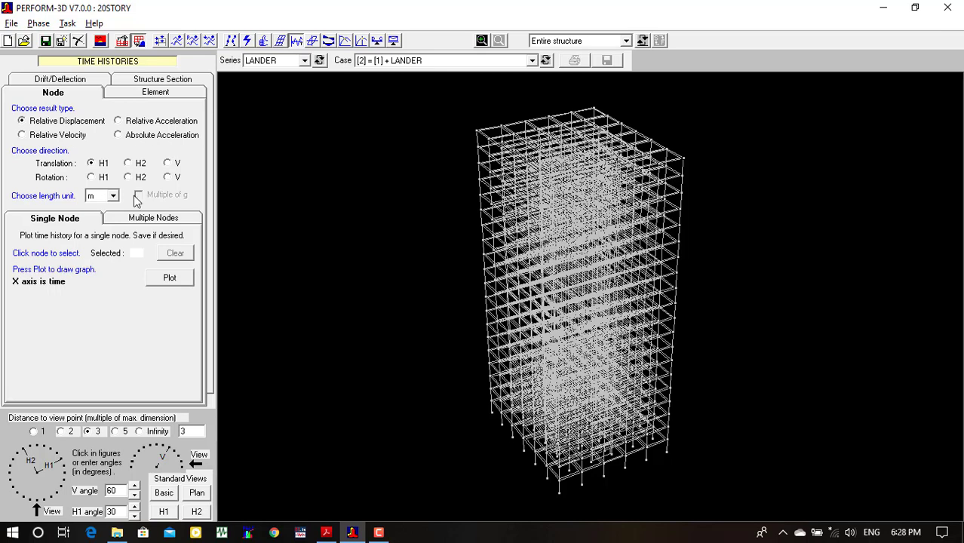
click(109, 196)
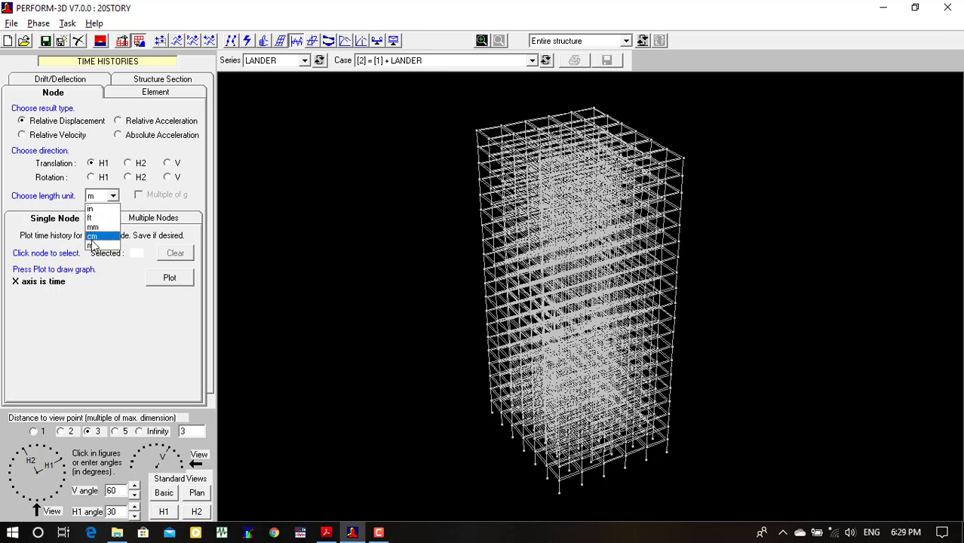
click(92, 236)
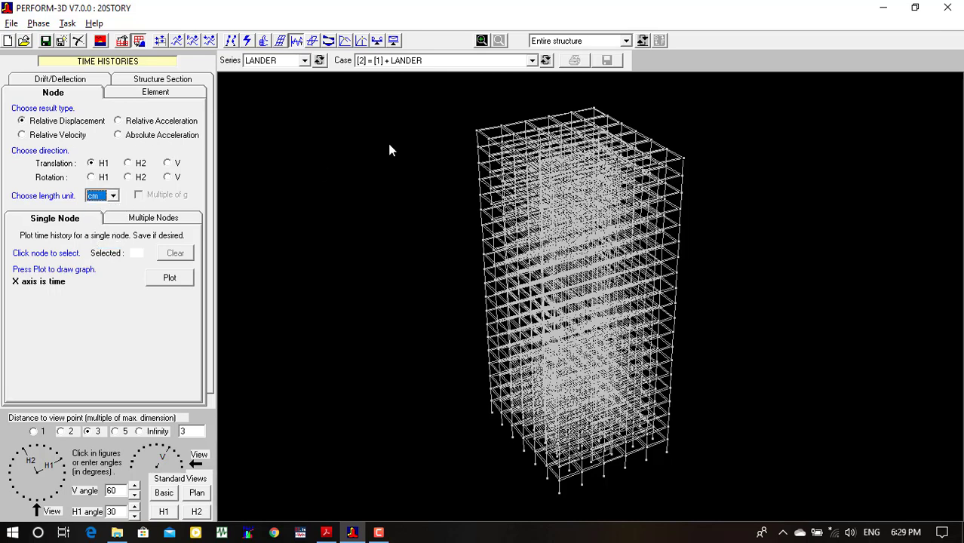
click(477, 133)
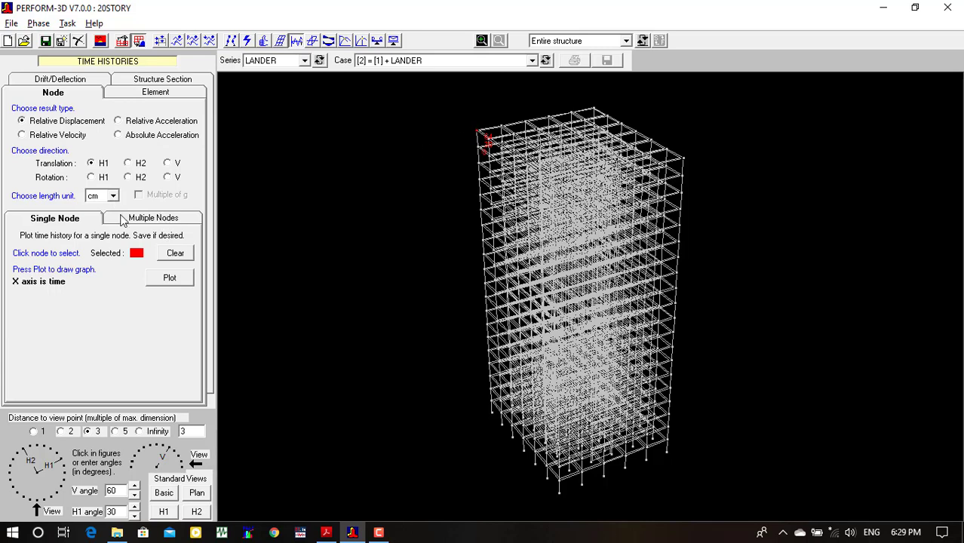
click(167, 281)
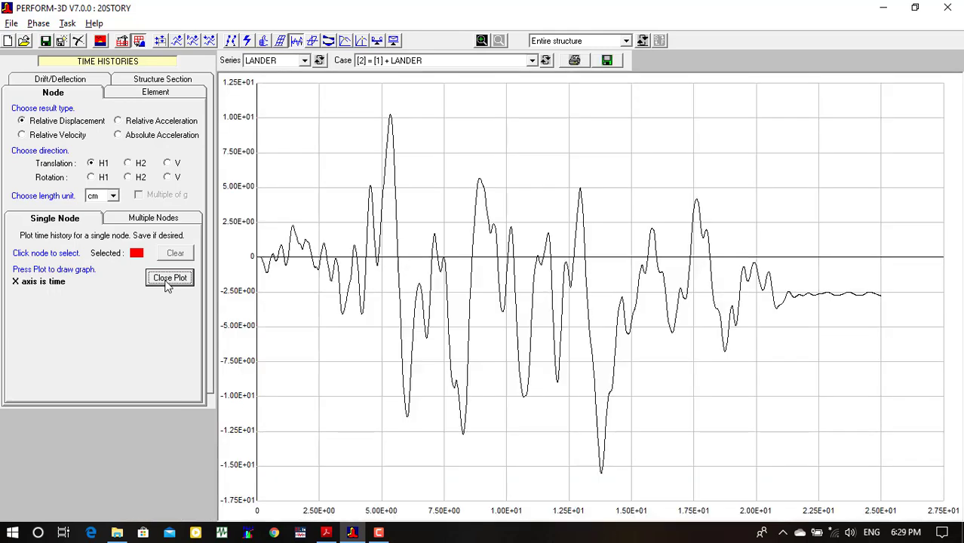
Read the displacement plot's positive and negative peaks, close it, choose Relative Velocity as the result type, and clear the node selection.
mouse_move(388, 116)
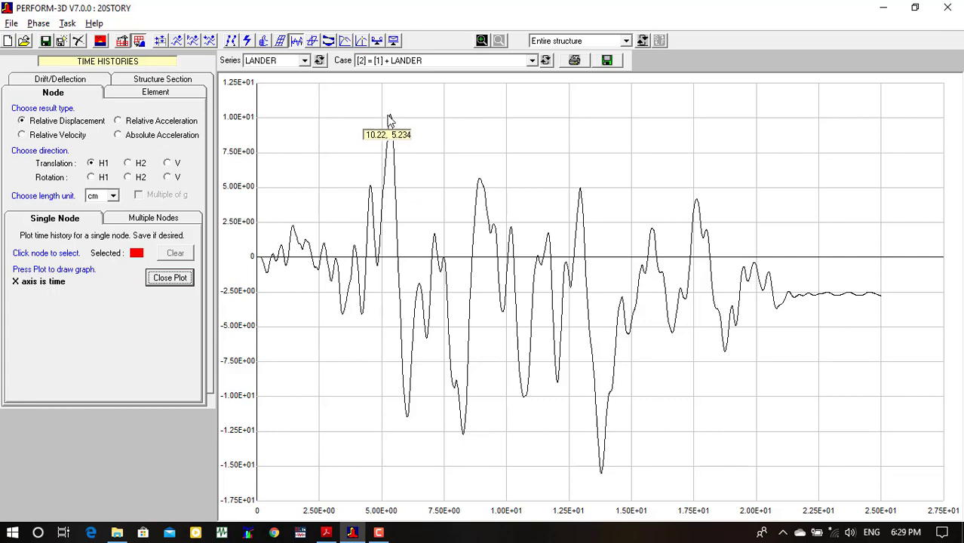
mouse_move(603, 479)
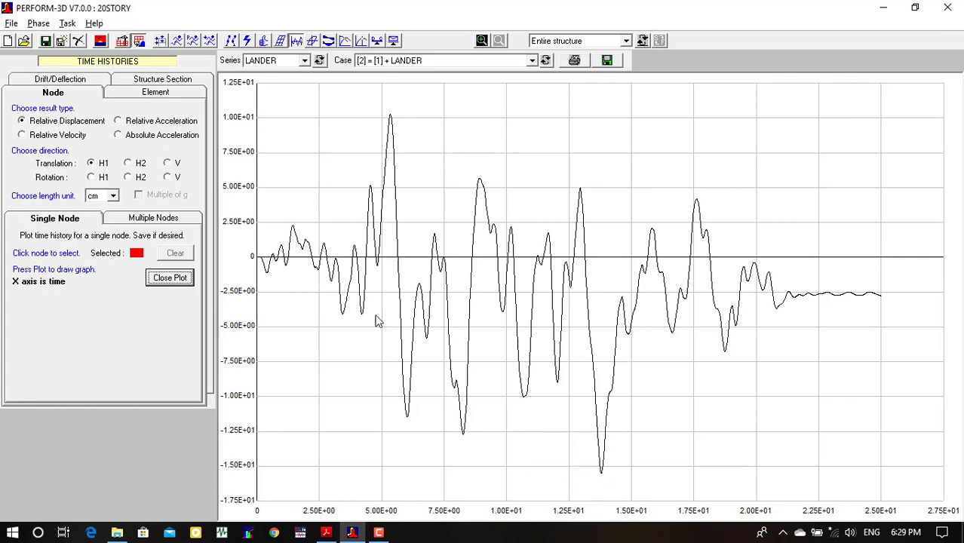
click(175, 276)
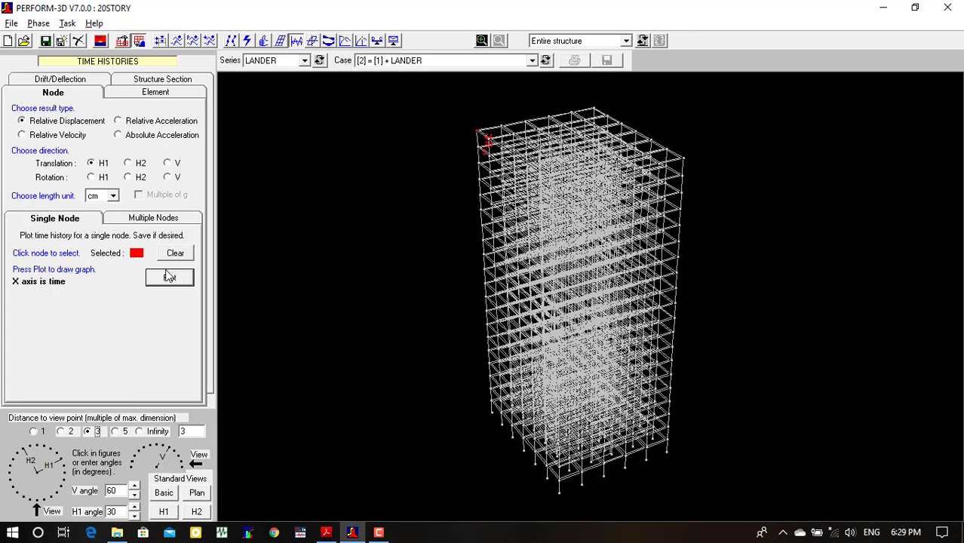
click(59, 136)
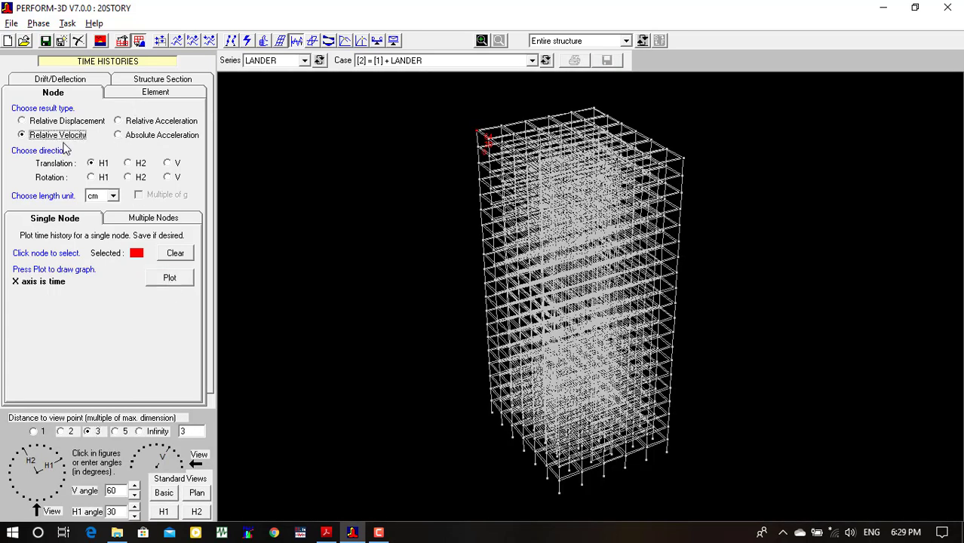
click(175, 254)
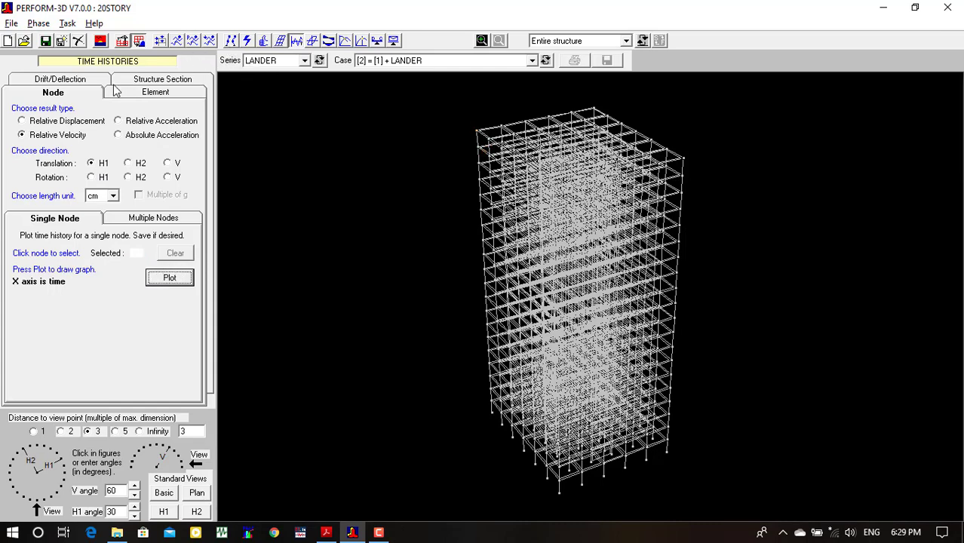
Plot the drift time history for H2DRIFT, and close the plot after viewing it.
click(60, 79)
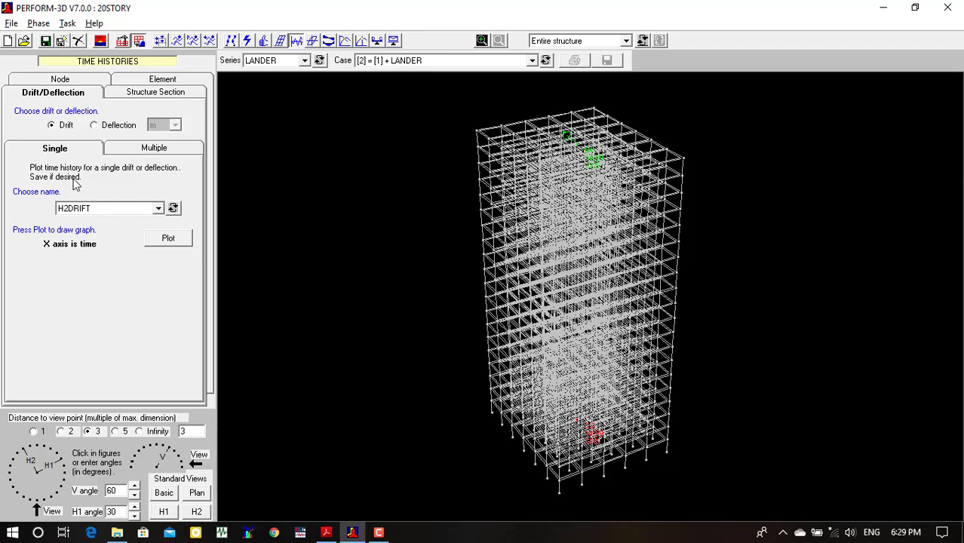
click(181, 239)
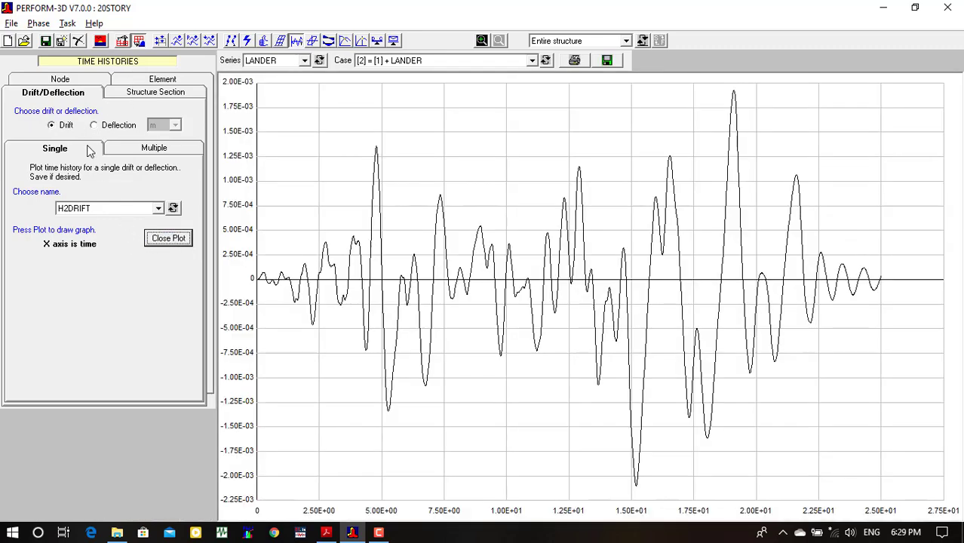
click(169, 238)
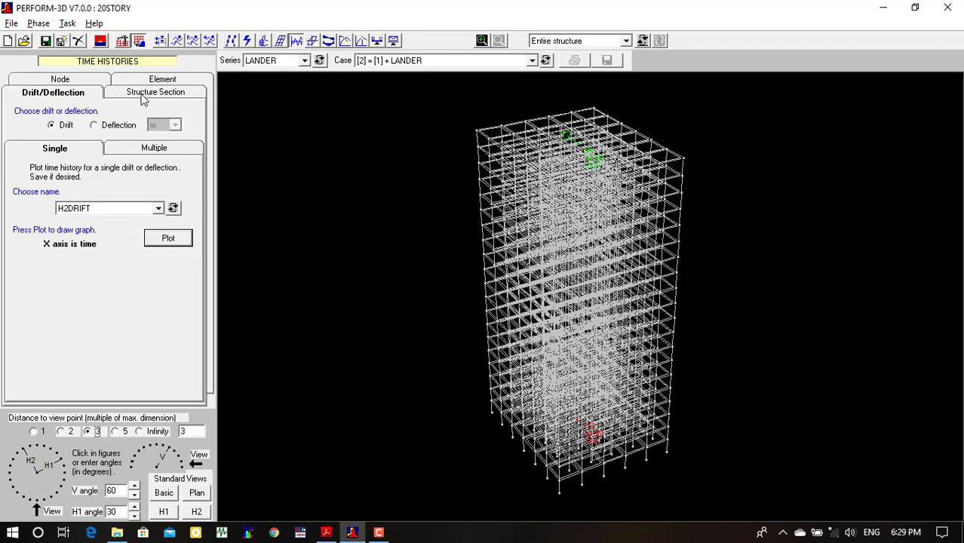
Plot the H1 force time history of the BaseShear structure section in kgf, and close the plot after viewing it.
click(149, 94)
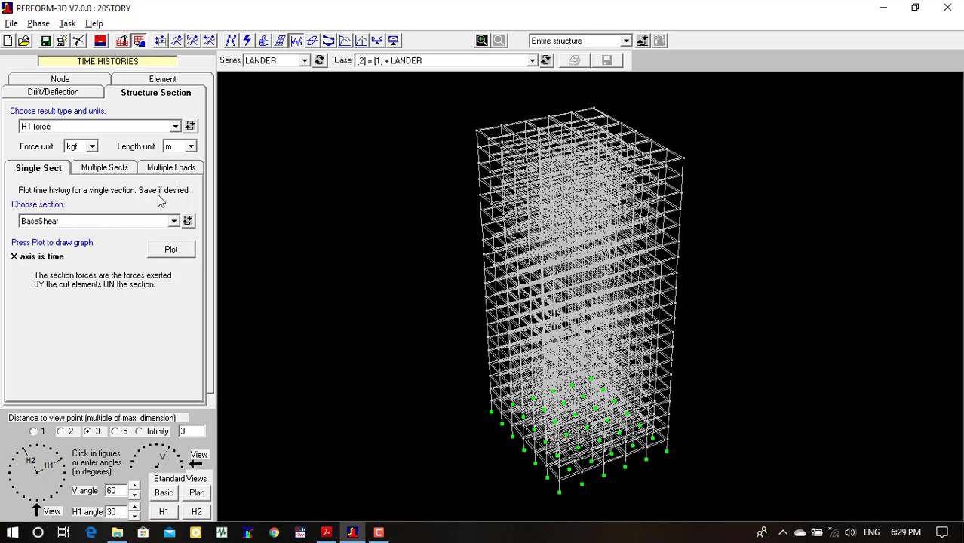
click(171, 249)
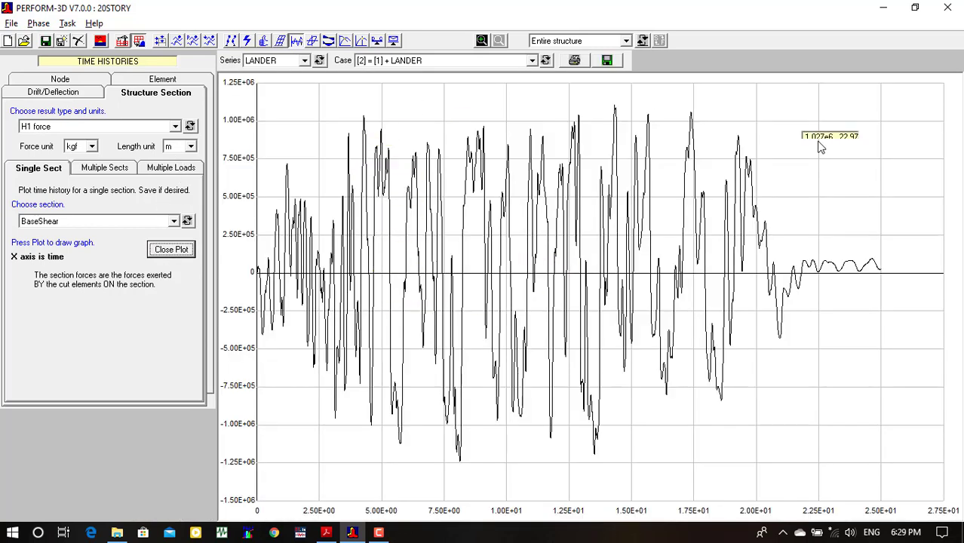
click(180, 252)
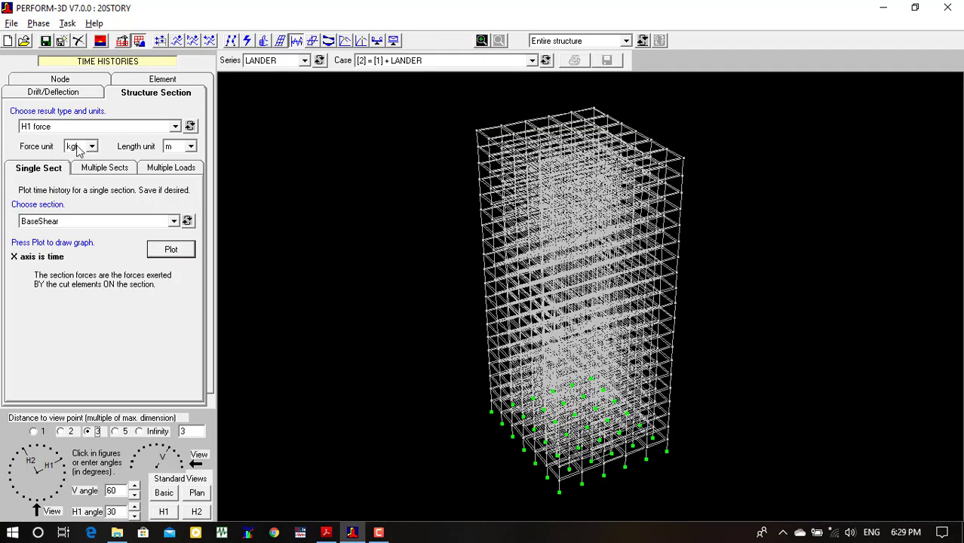
Replot the BaseShear section's H1 force time history using kN and m units.
click(77, 148)
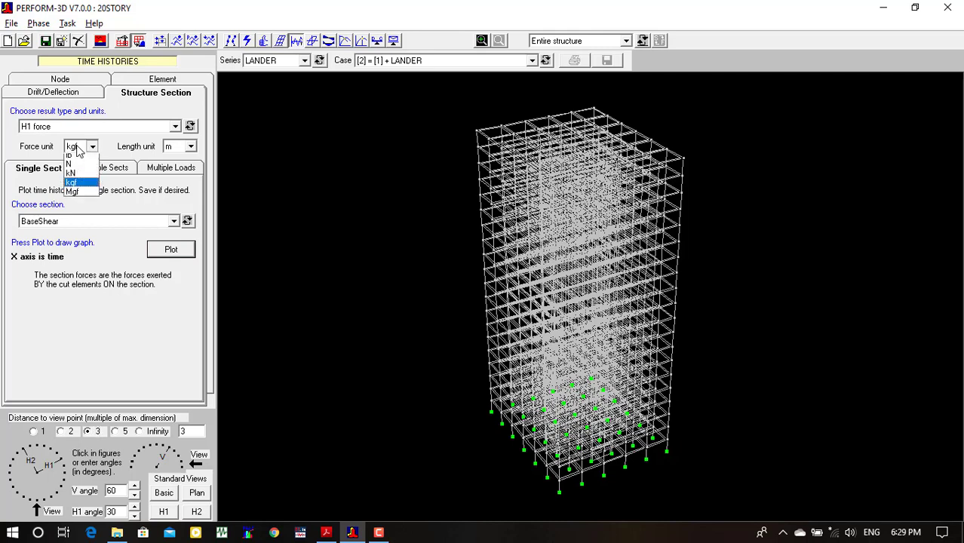
click(99, 189)
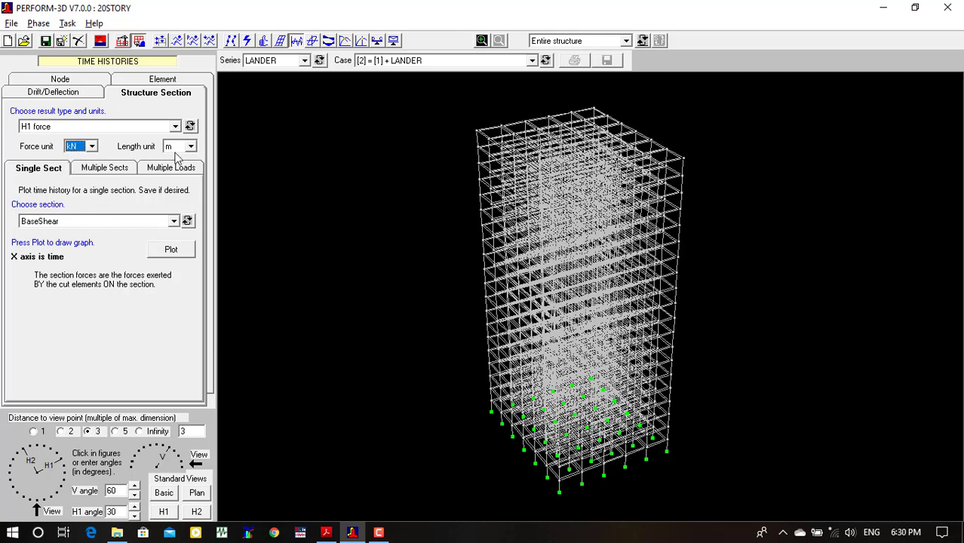
click(189, 146)
click(179, 160)
click(169, 250)
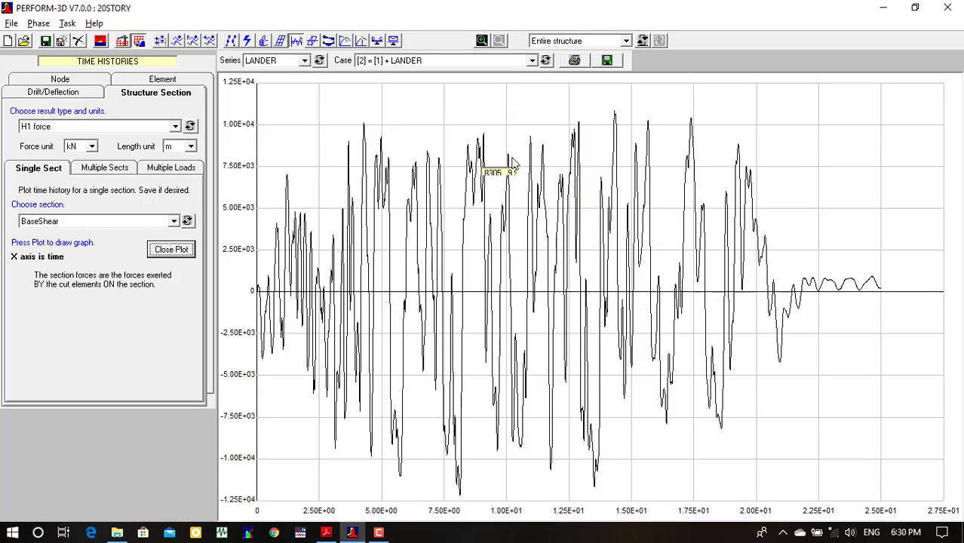
View the options for saving the plotted time history to a text file, cancel without saving, and close the plot.
click(608, 62)
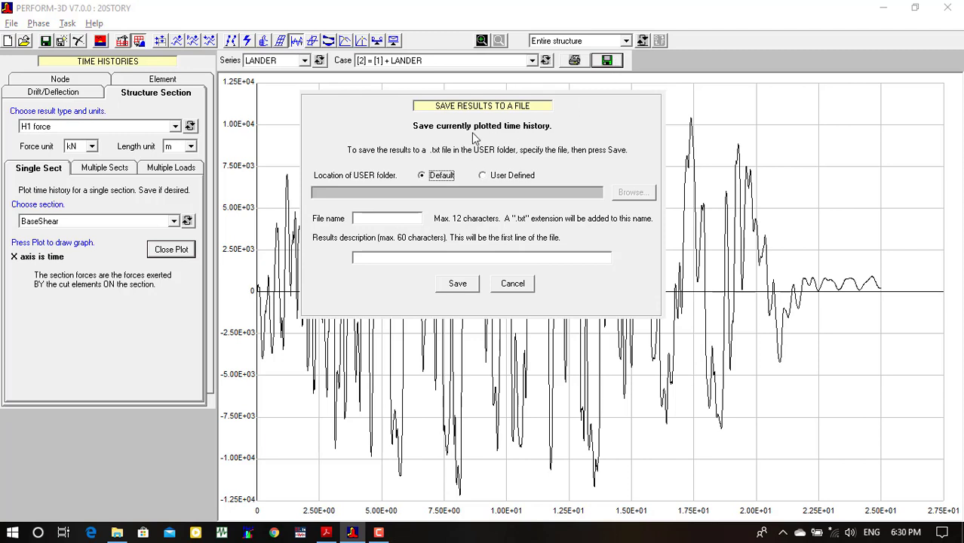
click(513, 283)
click(190, 256)
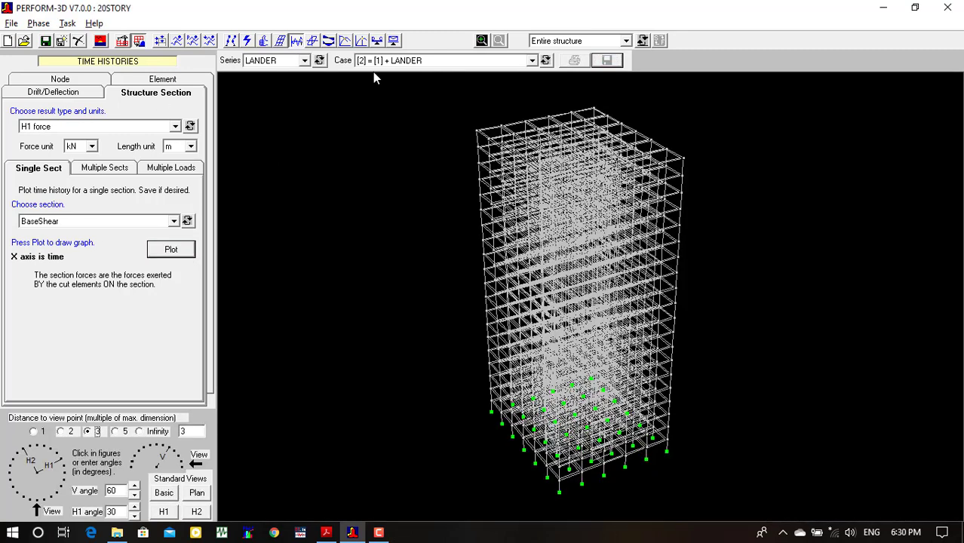
For hysteresis loops, select a beam near the structure's base from the Beam group and choose its FEMA Beam, Concrete Type (1) component.
click(312, 42)
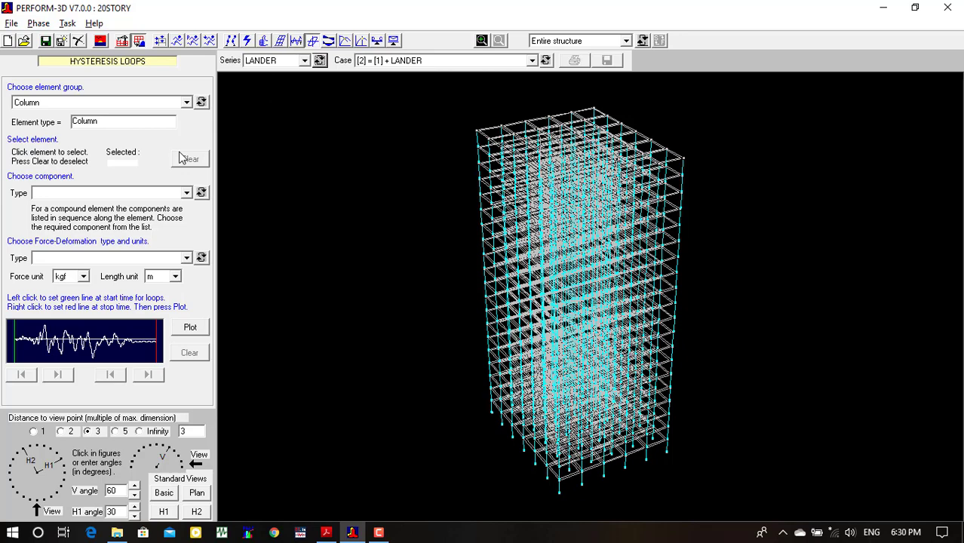
click(202, 105)
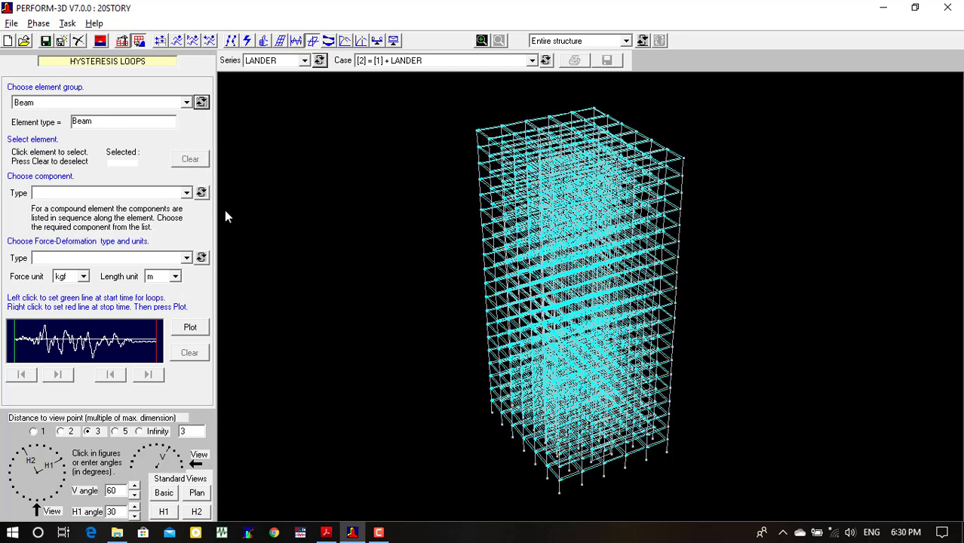
click(511, 409)
click(127, 194)
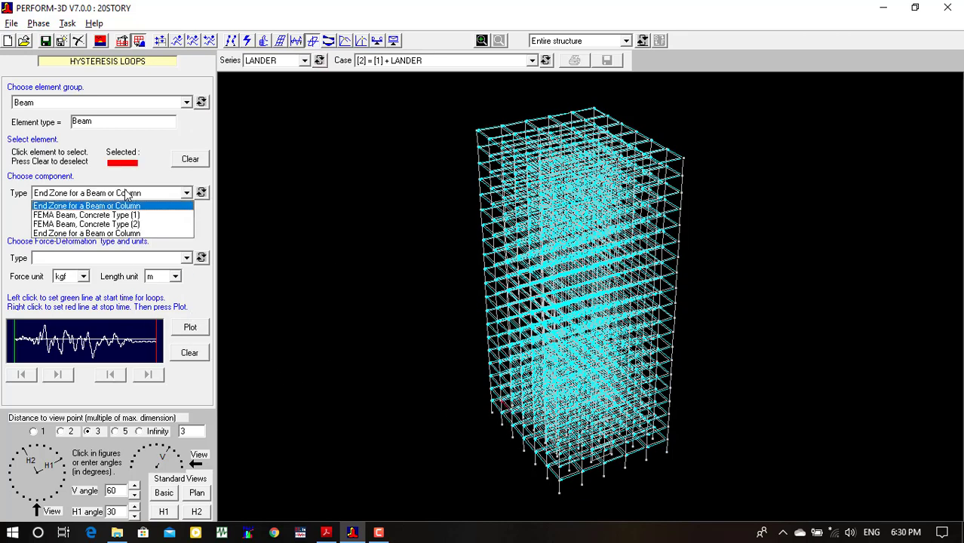
click(162, 216)
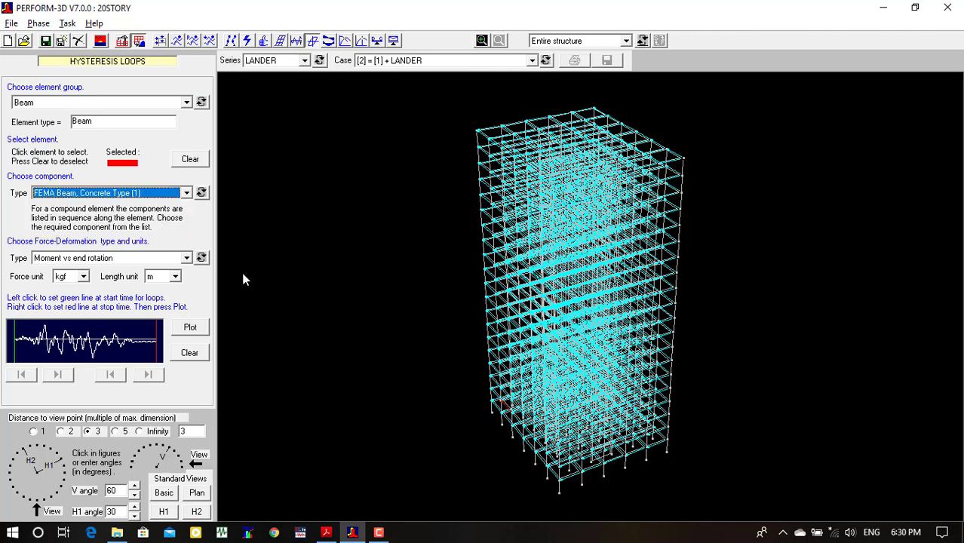
Plot the selected beam component's Moment vs end rotation hysteresis loops in kN and m.
click(178, 259)
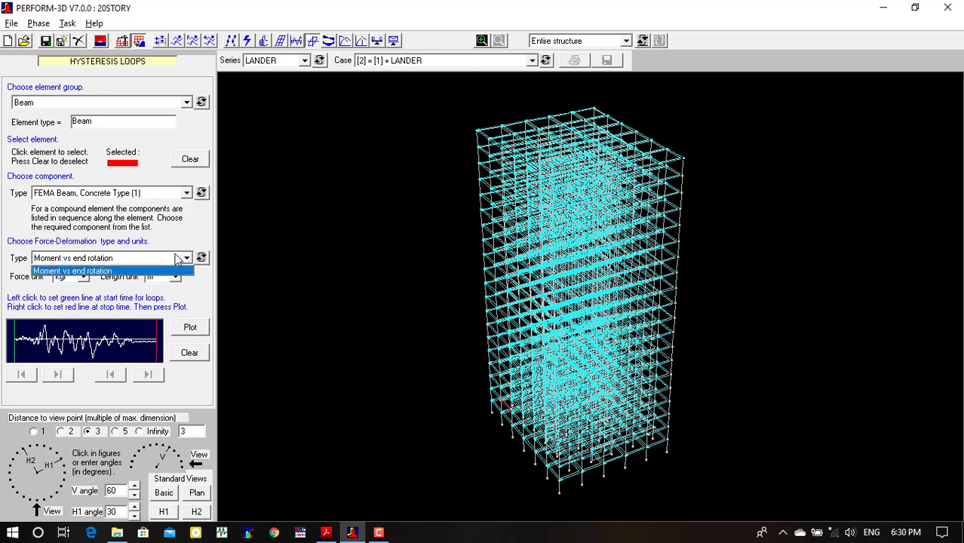
click(178, 259)
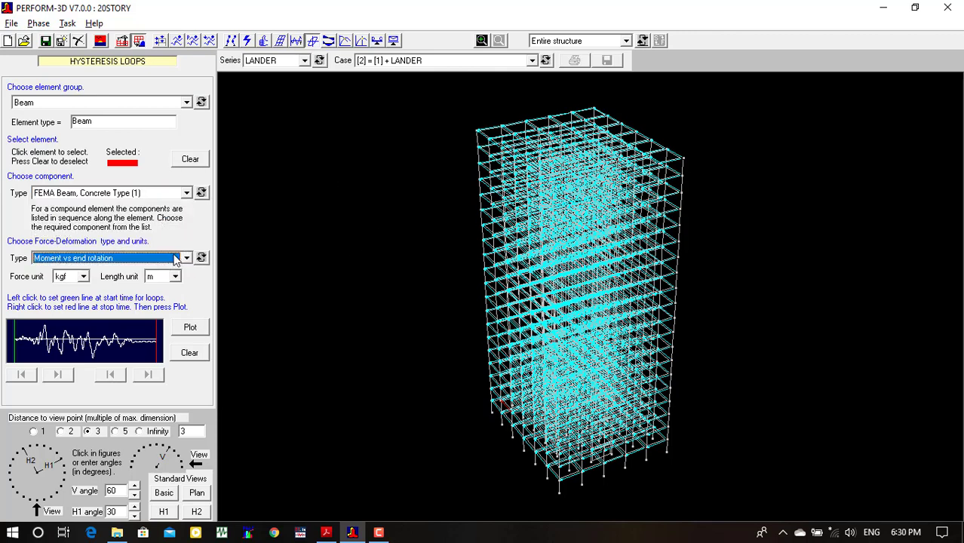
click(68, 276)
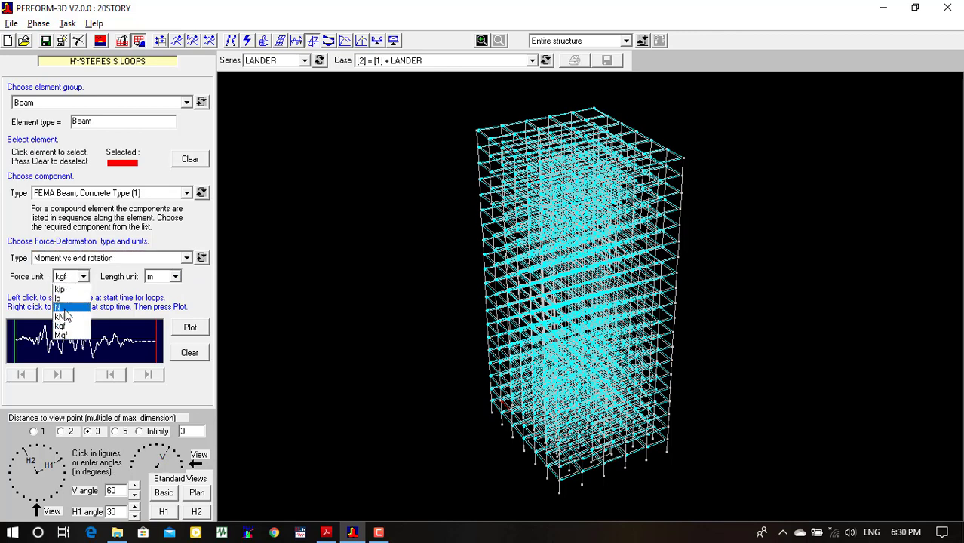
click(69, 318)
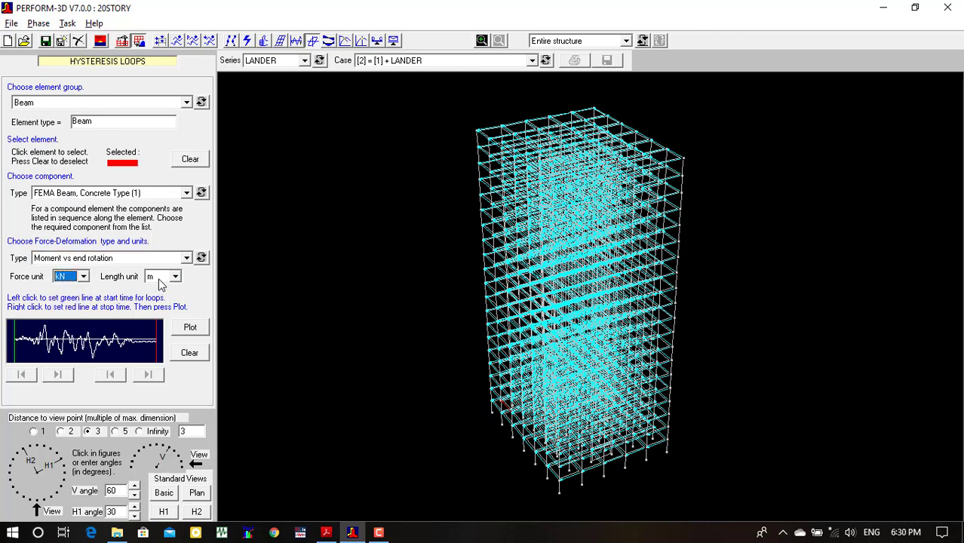
click(158, 277)
click(153, 306)
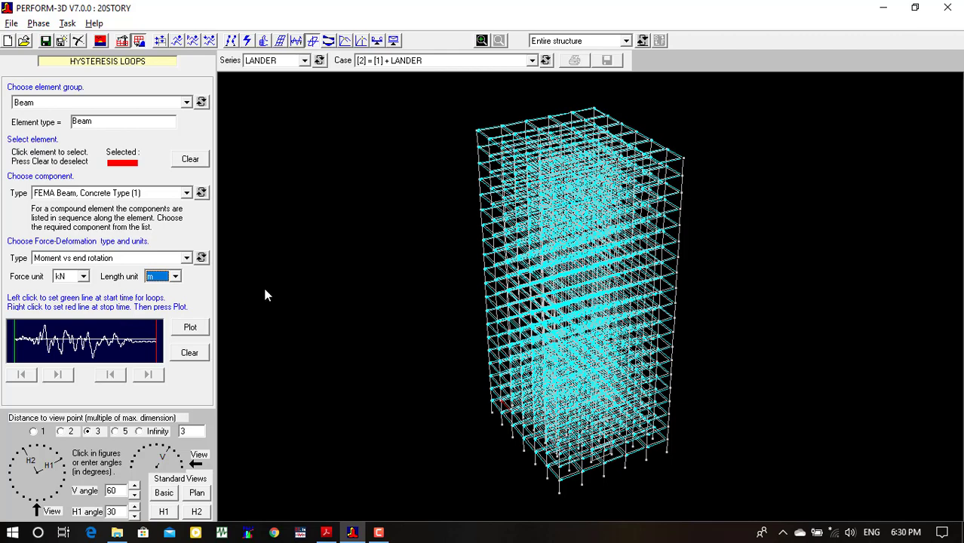
click(185, 328)
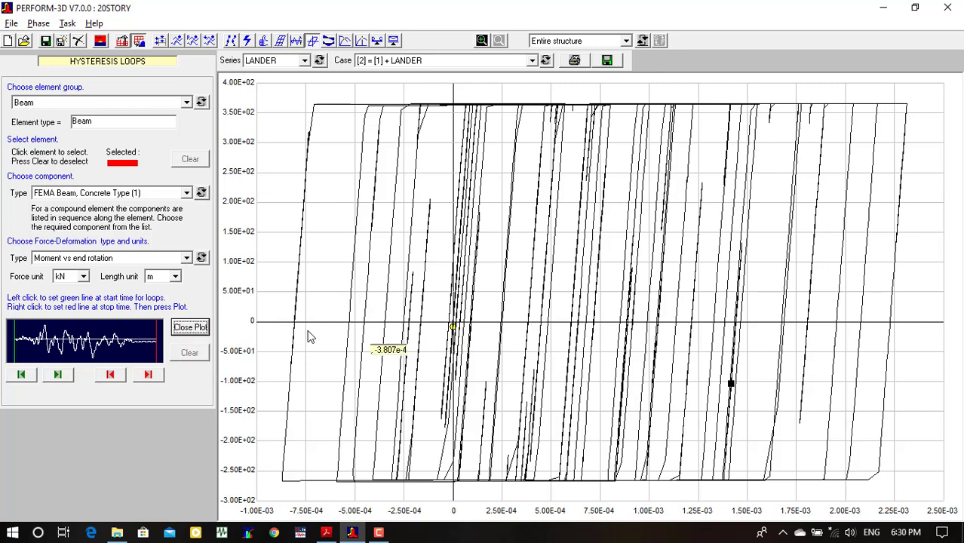
Close the hysteresis plot and, for moment and shear diagrams, select a single beam near the structure's base from the Beam group.
click(193, 330)
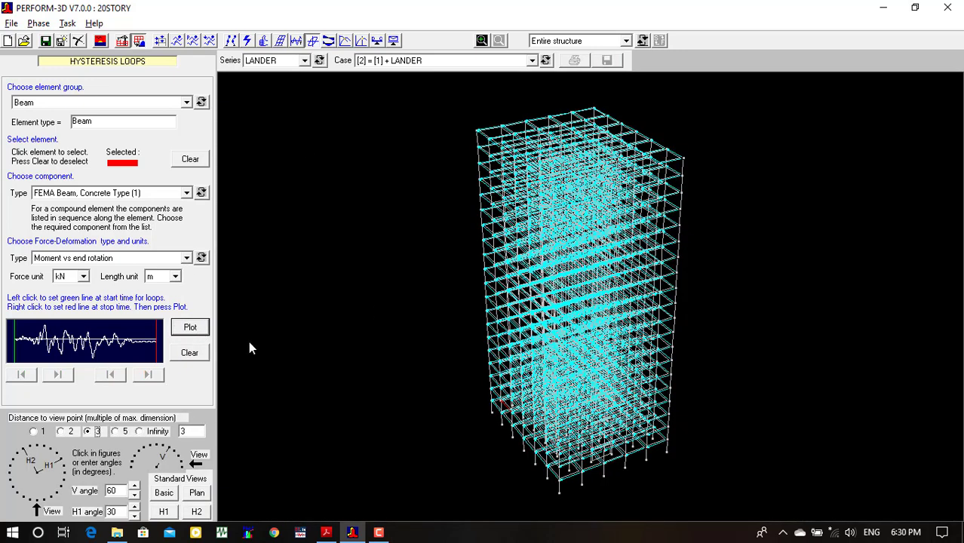
click(329, 42)
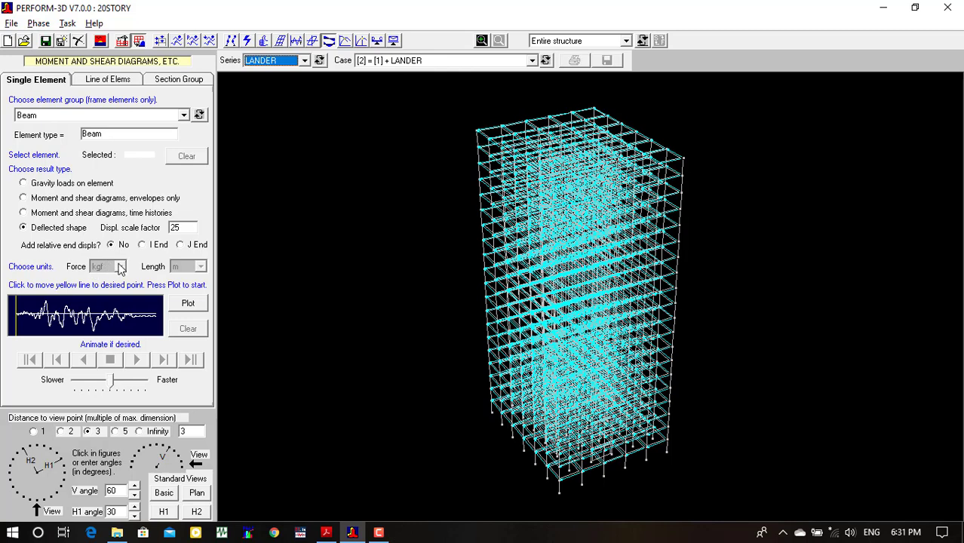
click(164, 116)
click(163, 124)
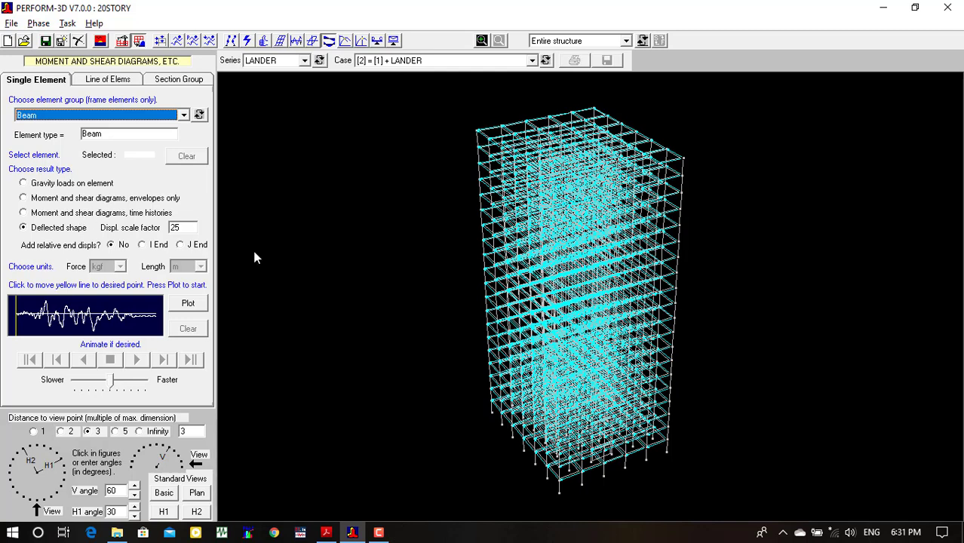
click(506, 398)
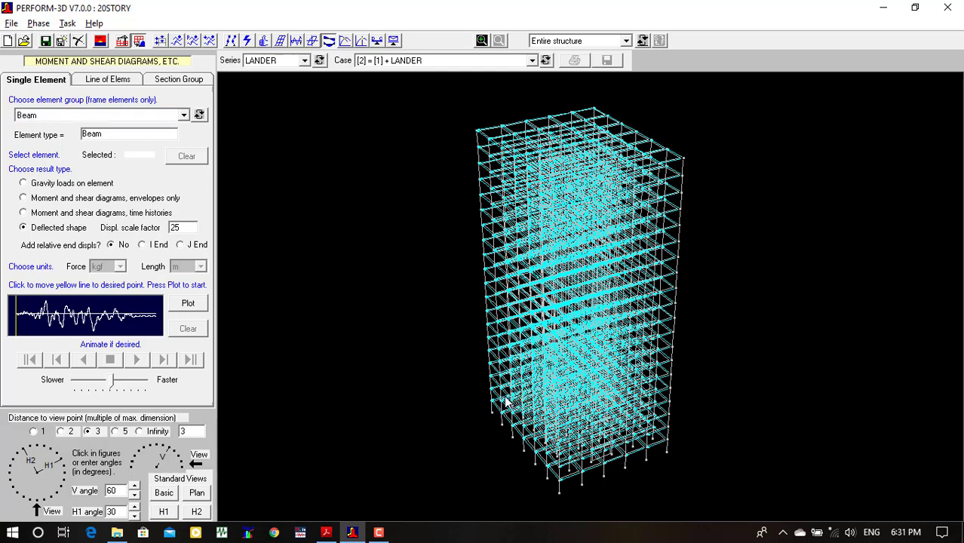
Plot the selected beam's moment and shear diagram time histories in kN and m, and animate them at the fastest speed before stopping.
click(77, 214)
click(119, 267)
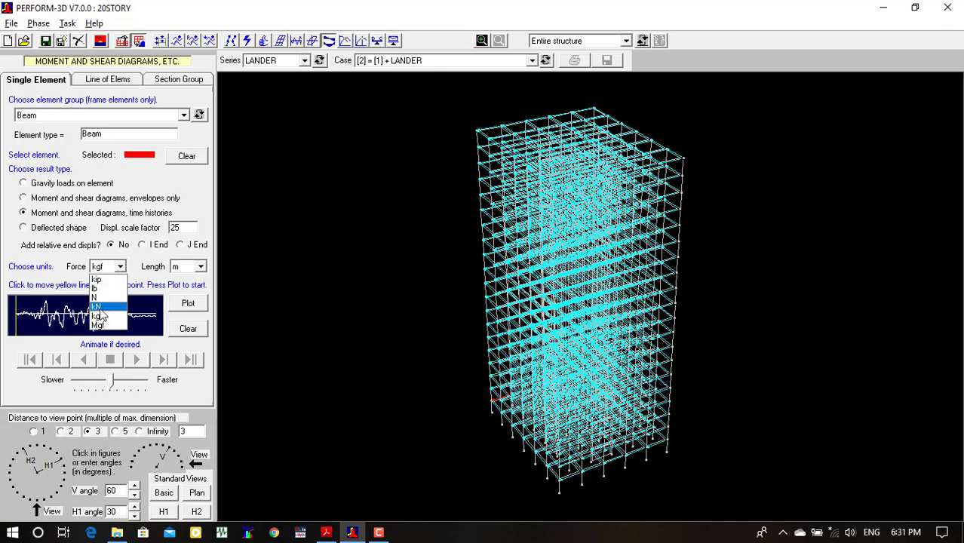
click(101, 309)
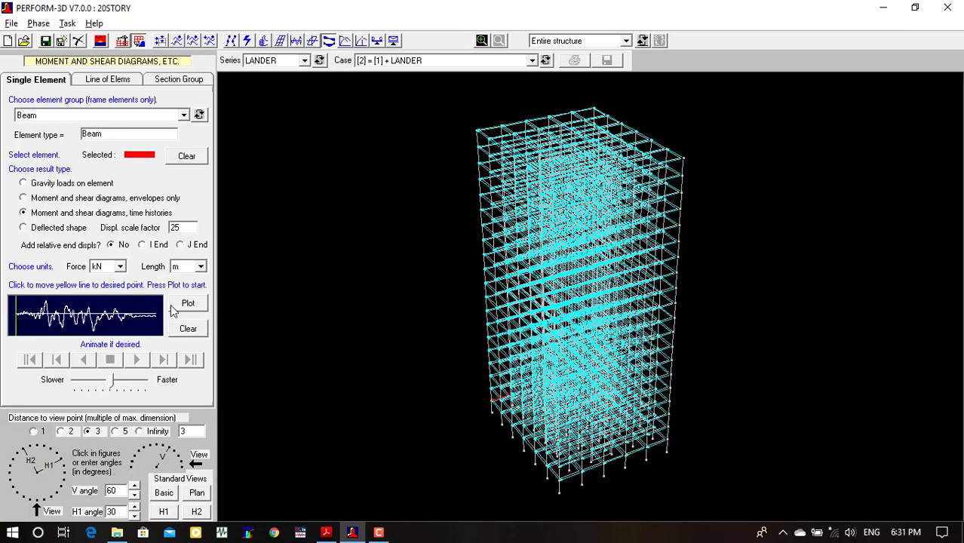
click(202, 303)
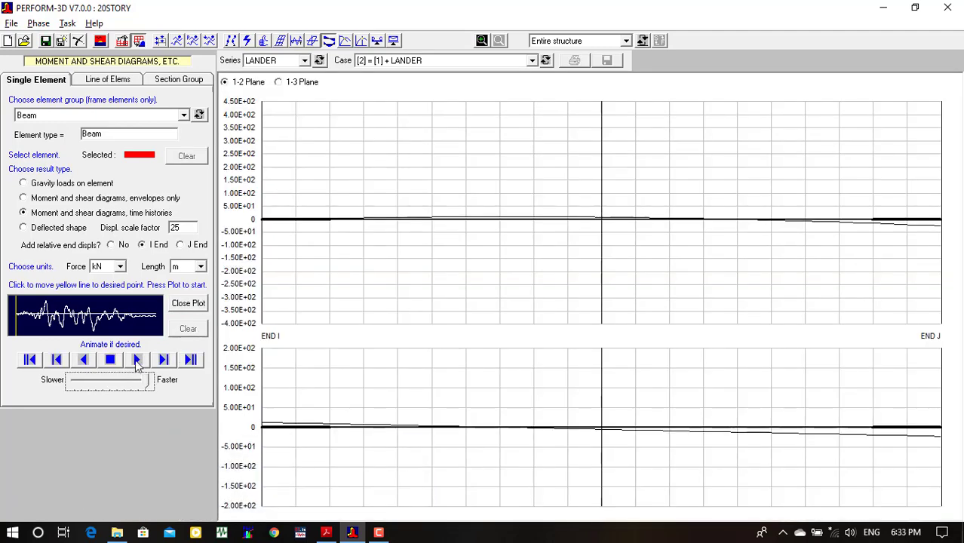
click(135, 359)
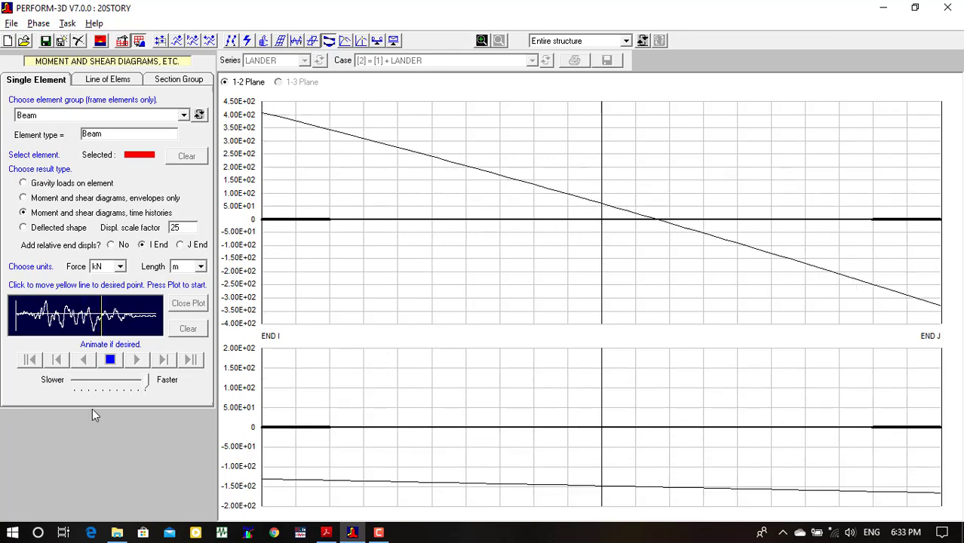
click(117, 360)
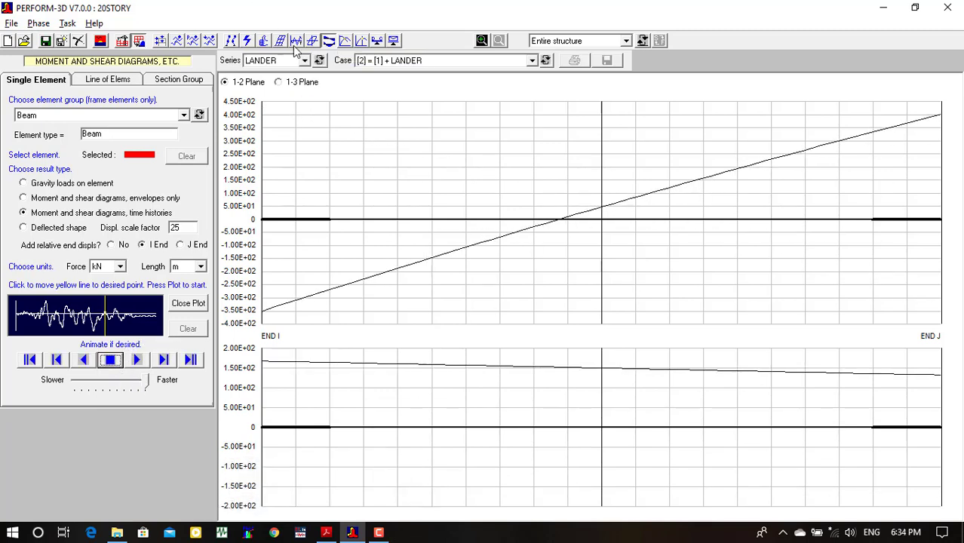
Look through the push-over methods settings, including the elastic damping and hysteresis loop details, and the first step of the target displacement plot.
click(345, 42)
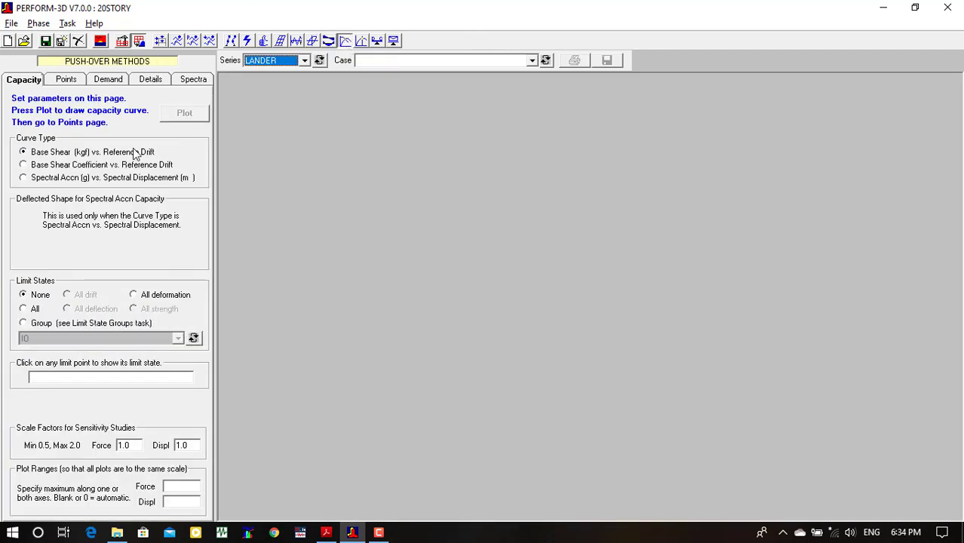
click(68, 80)
click(103, 83)
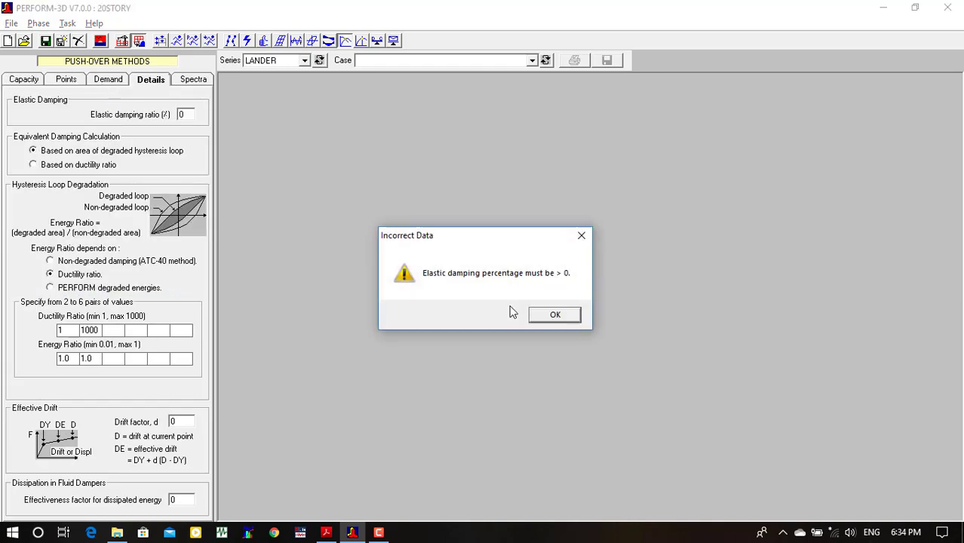
click(554, 316)
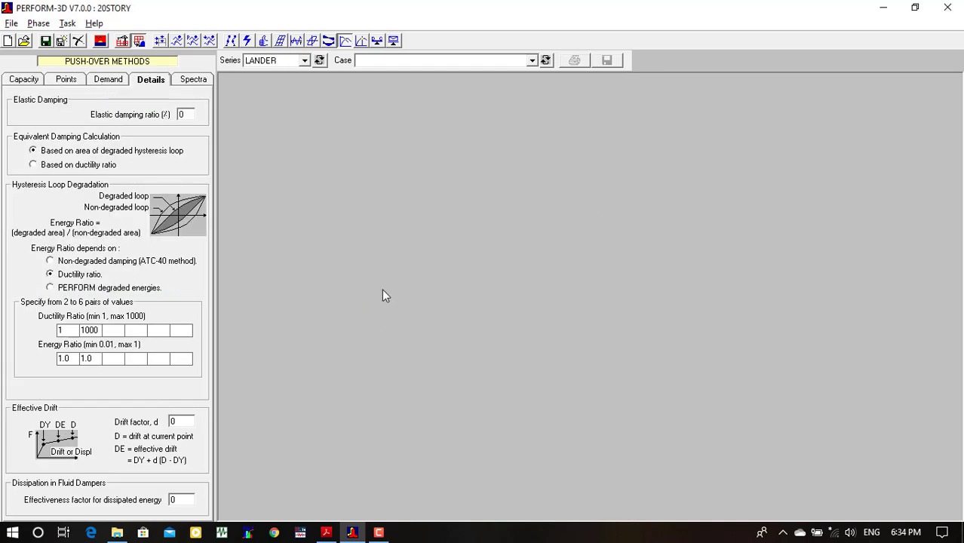
click(362, 41)
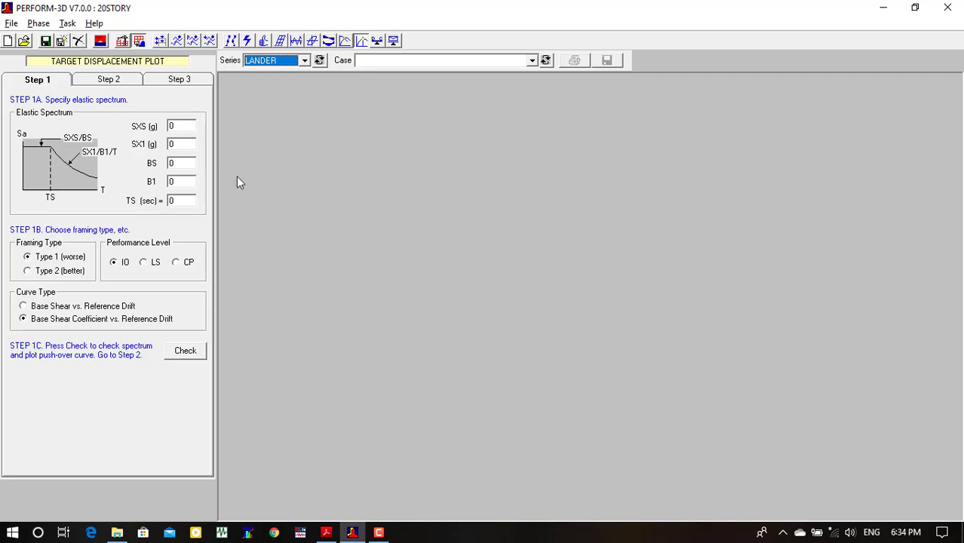
Plot the usage ratio graph of the IO limit state group for the [2] = [1] + LANDER case.
click(377, 41)
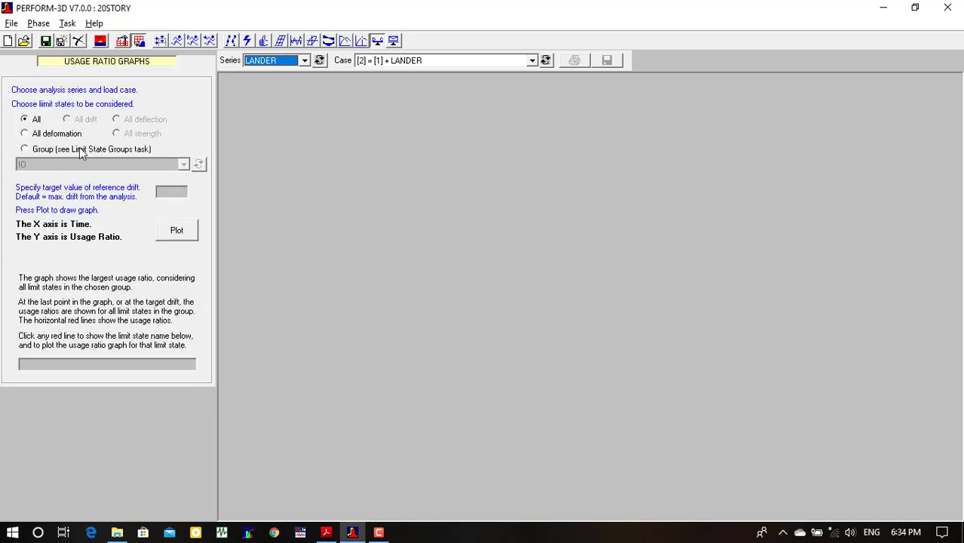
click(121, 151)
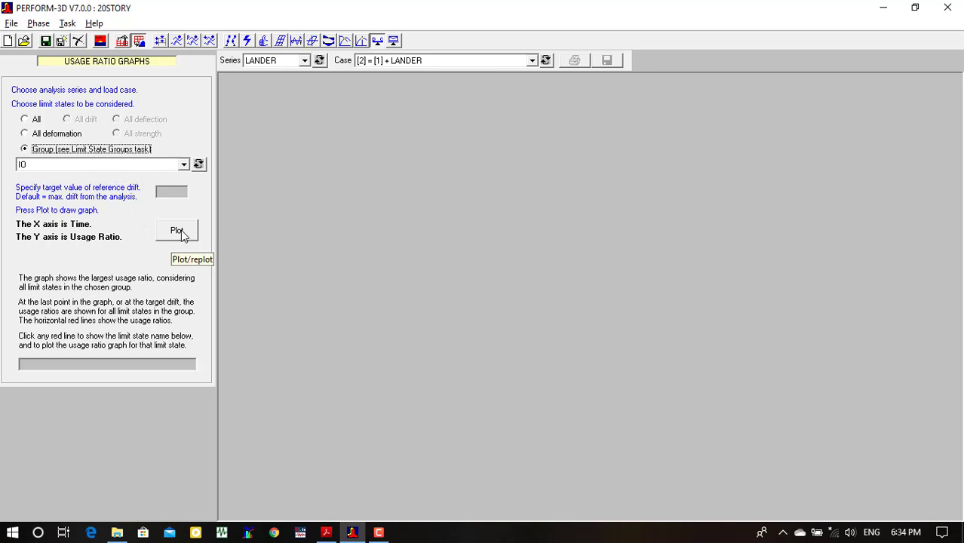
click(179, 233)
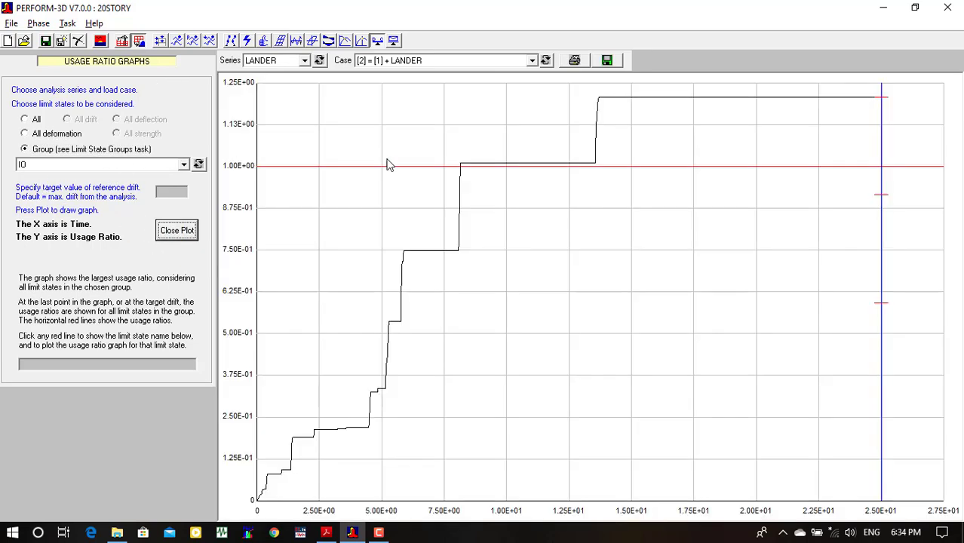